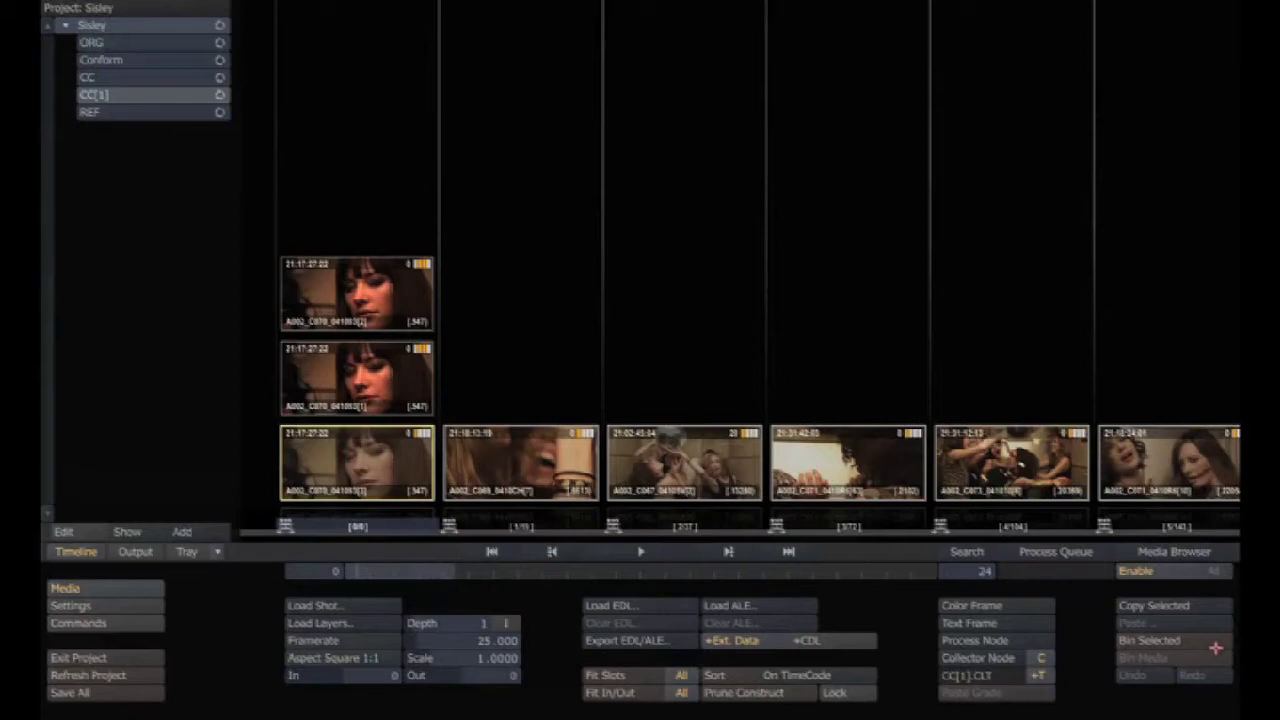
# - View the underworld-evolution reference still from the REF construct, and return to the graded close-up shot in CC[1]
pyautogui.click(171, 114)
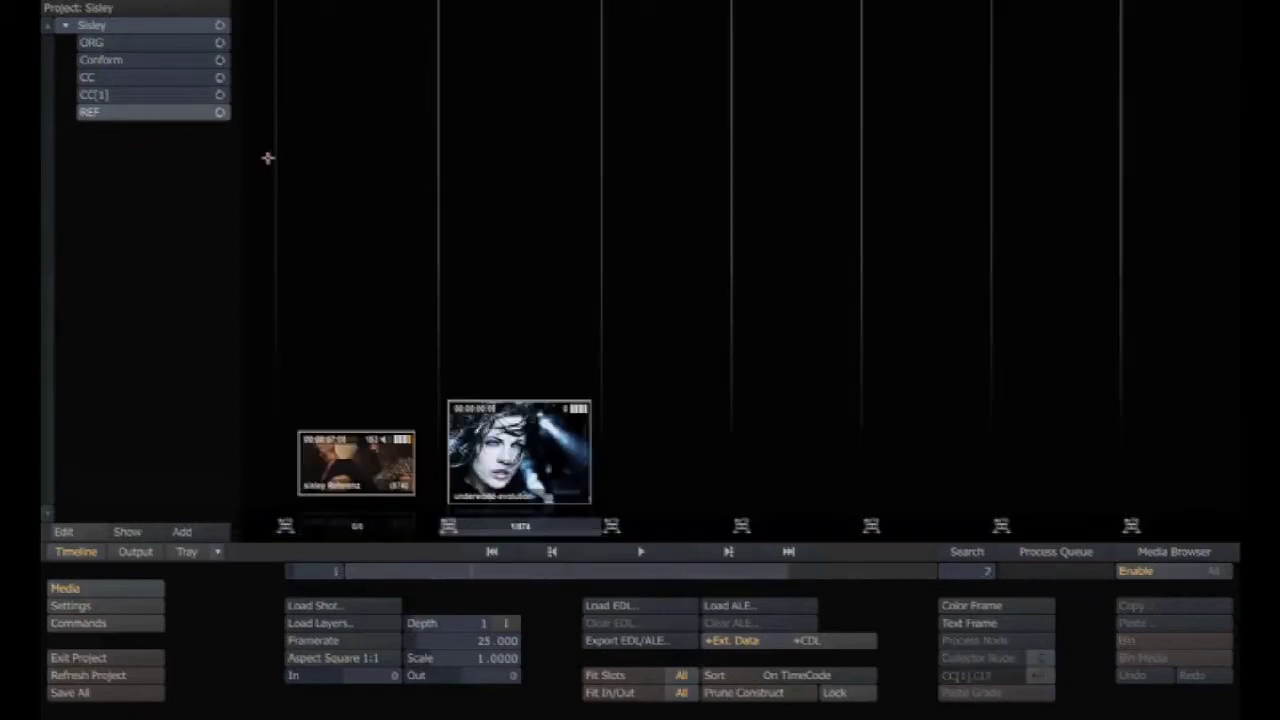
pyautogui.click(678, 551)
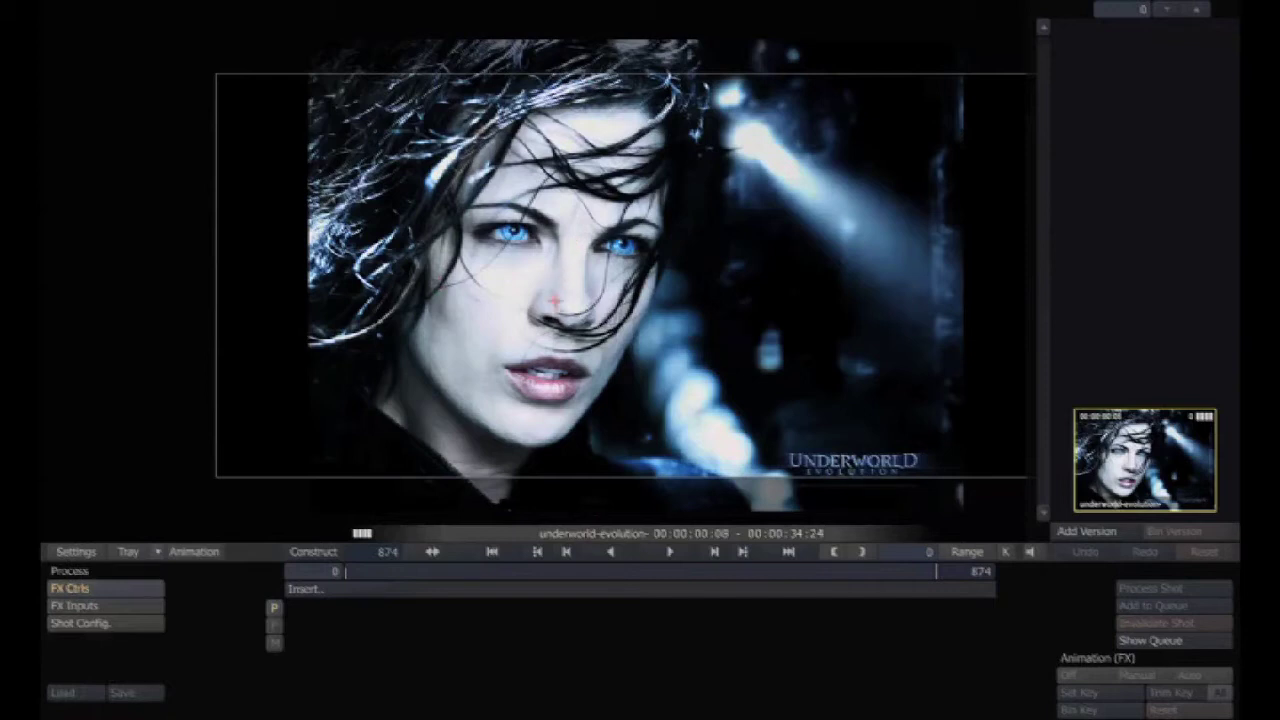
pyautogui.hotkey('alt', 'Tab')
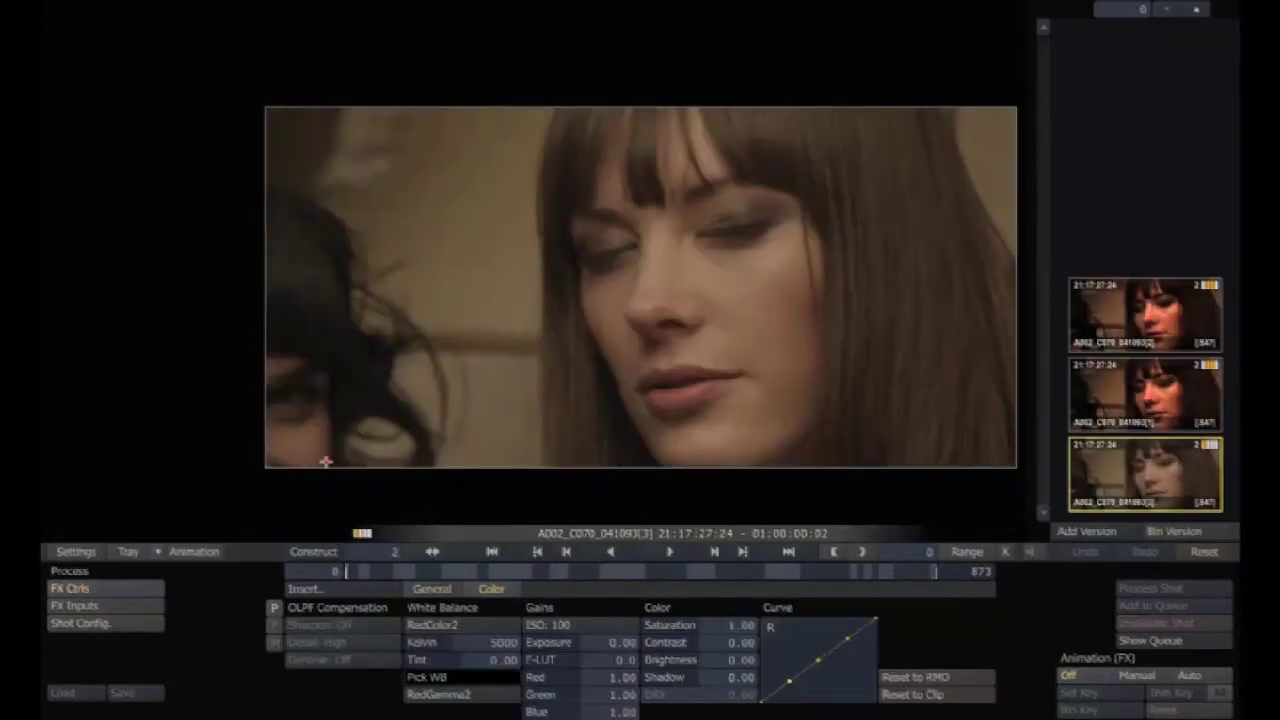
# - Create a primary scaffold on the close-up shot and name it cc1
pyautogui.moveTo(42, 432)
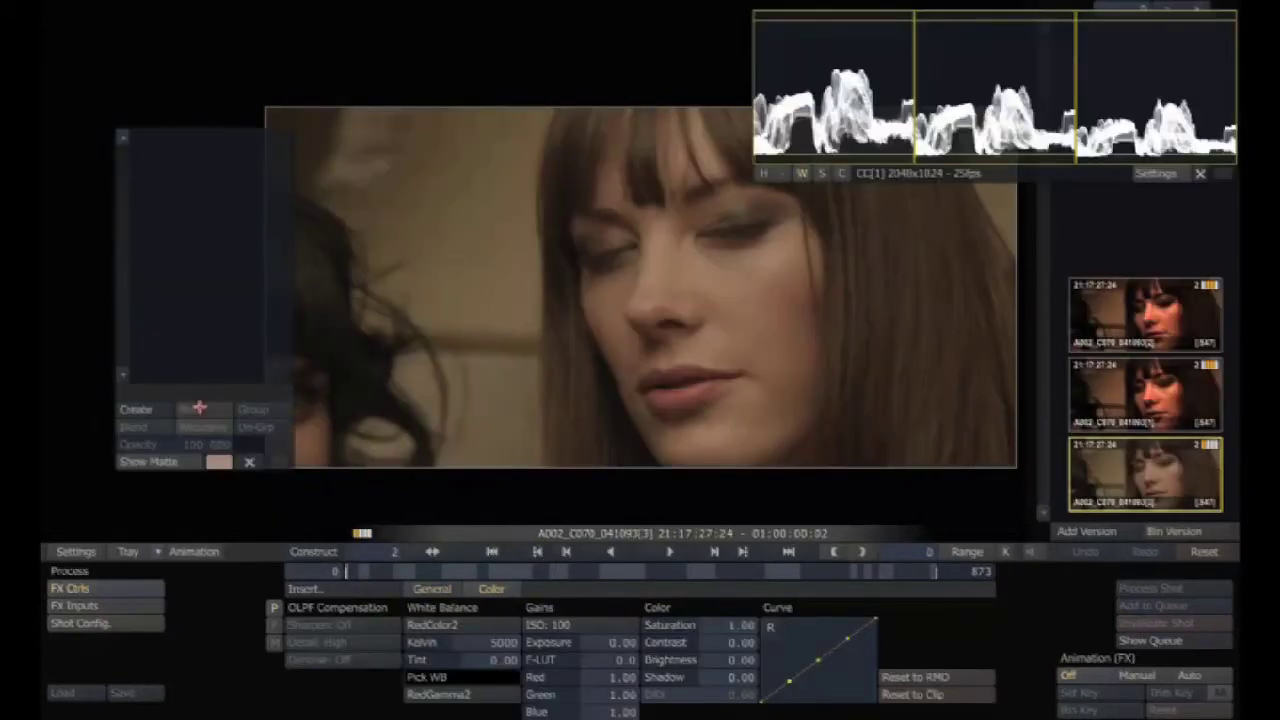
pyautogui.click(139, 410)
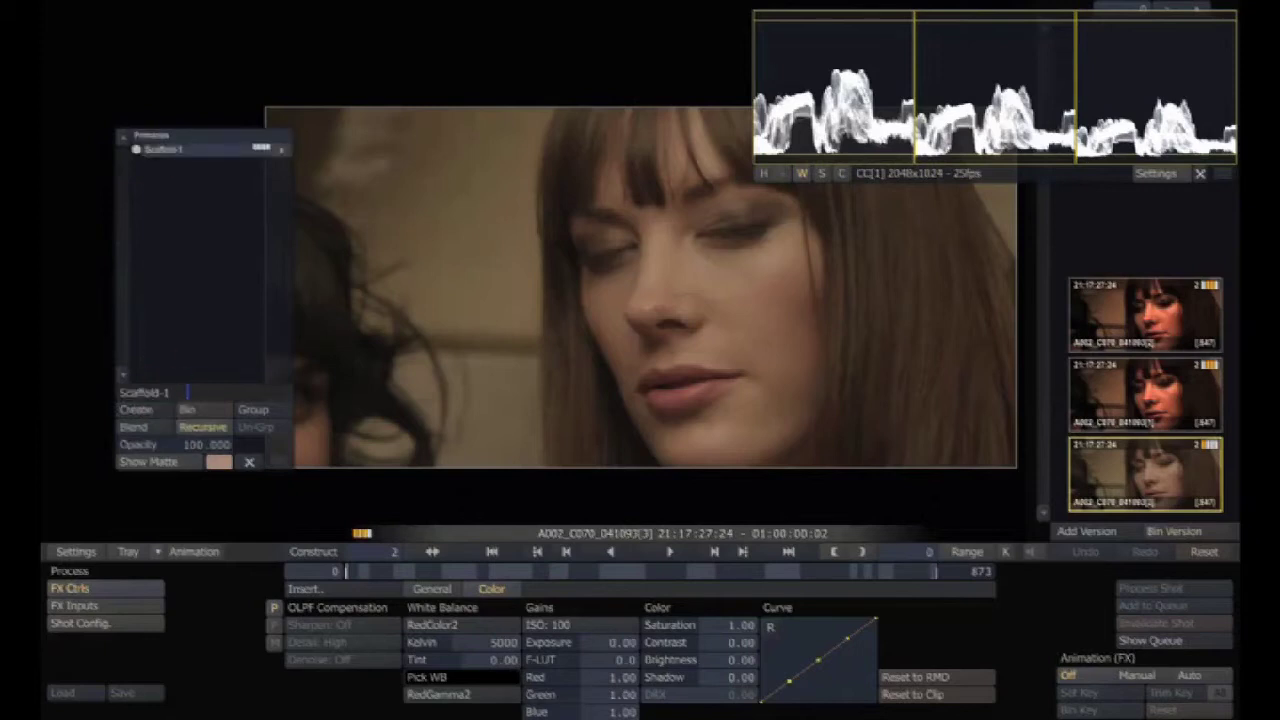
pyautogui.write('cc1')
pyautogui.press('Return')
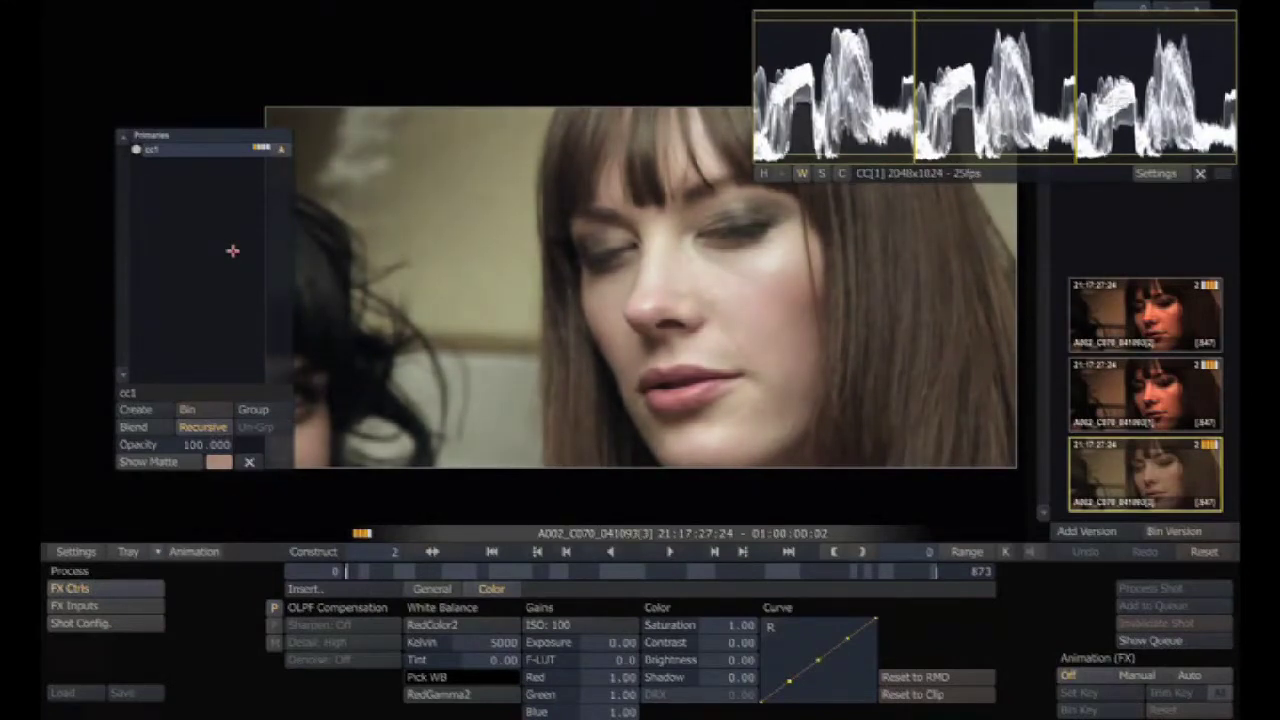
# - Create a second scaffold named limiter and place it above cc1 in the Primaries list
pyautogui.click(147, 409)
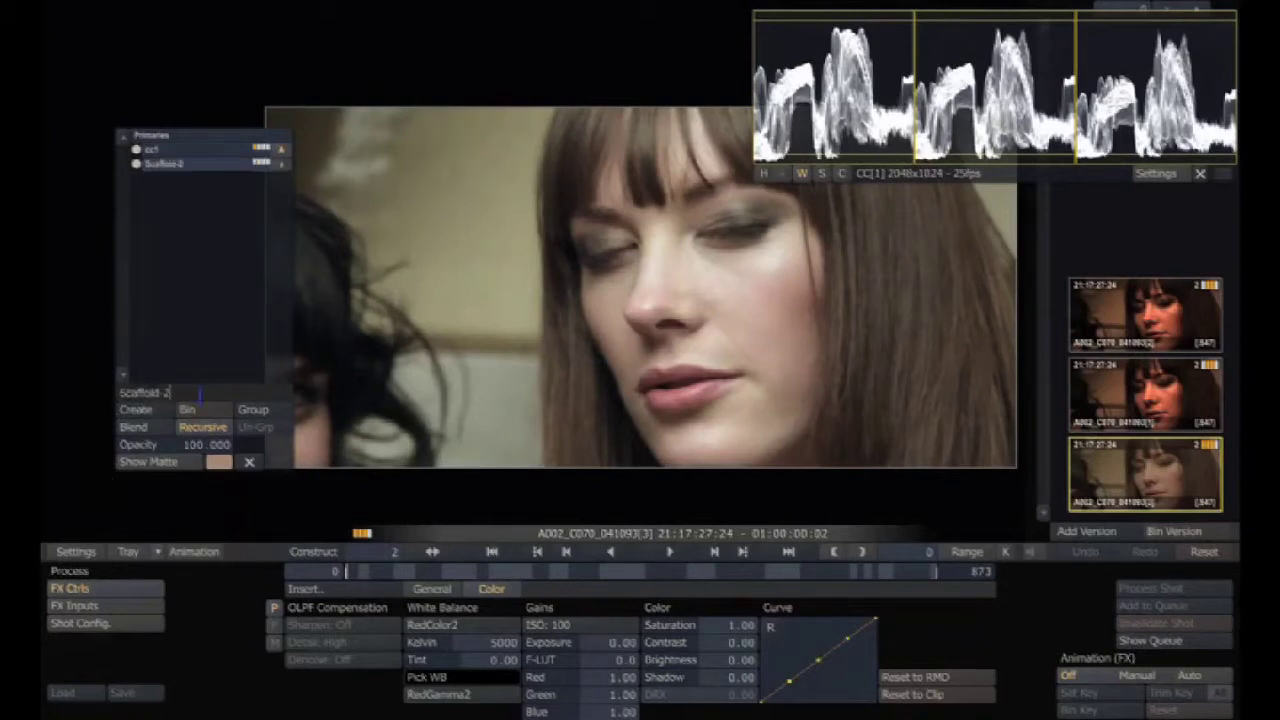
pyautogui.moveTo(200, 395); pyautogui.dragTo(110, 396)
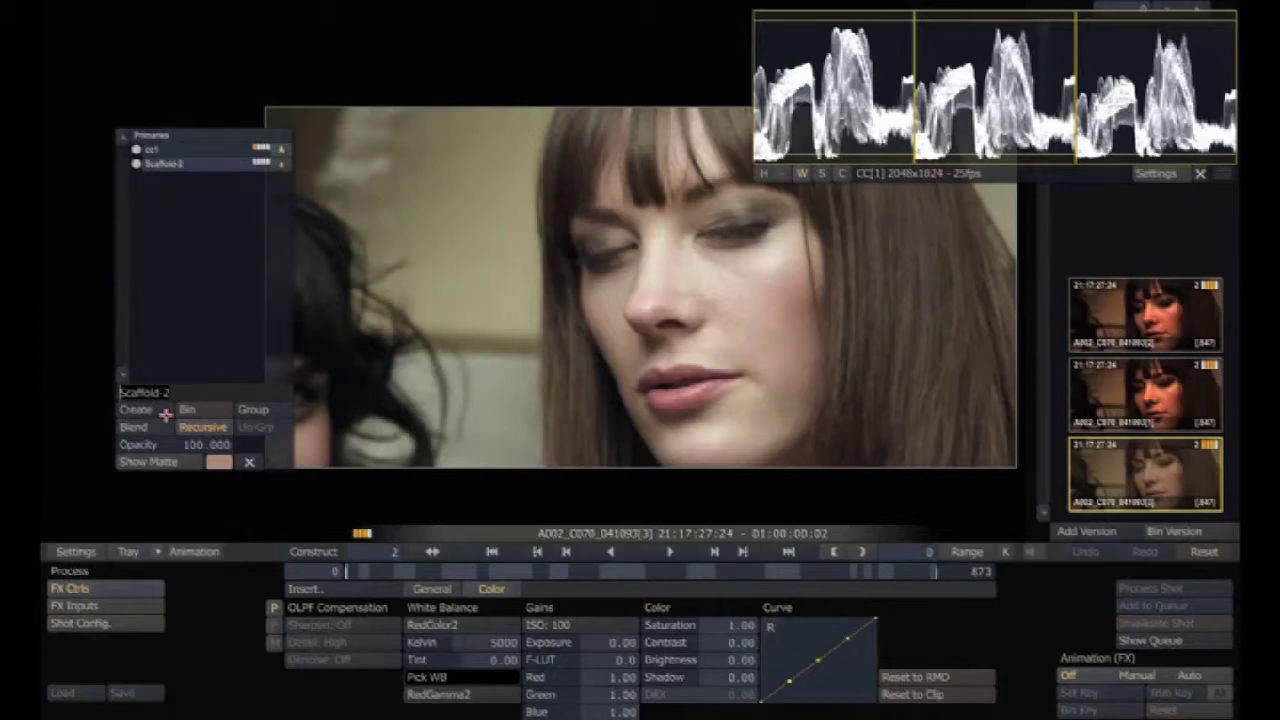
pyautogui.write('cctemb')
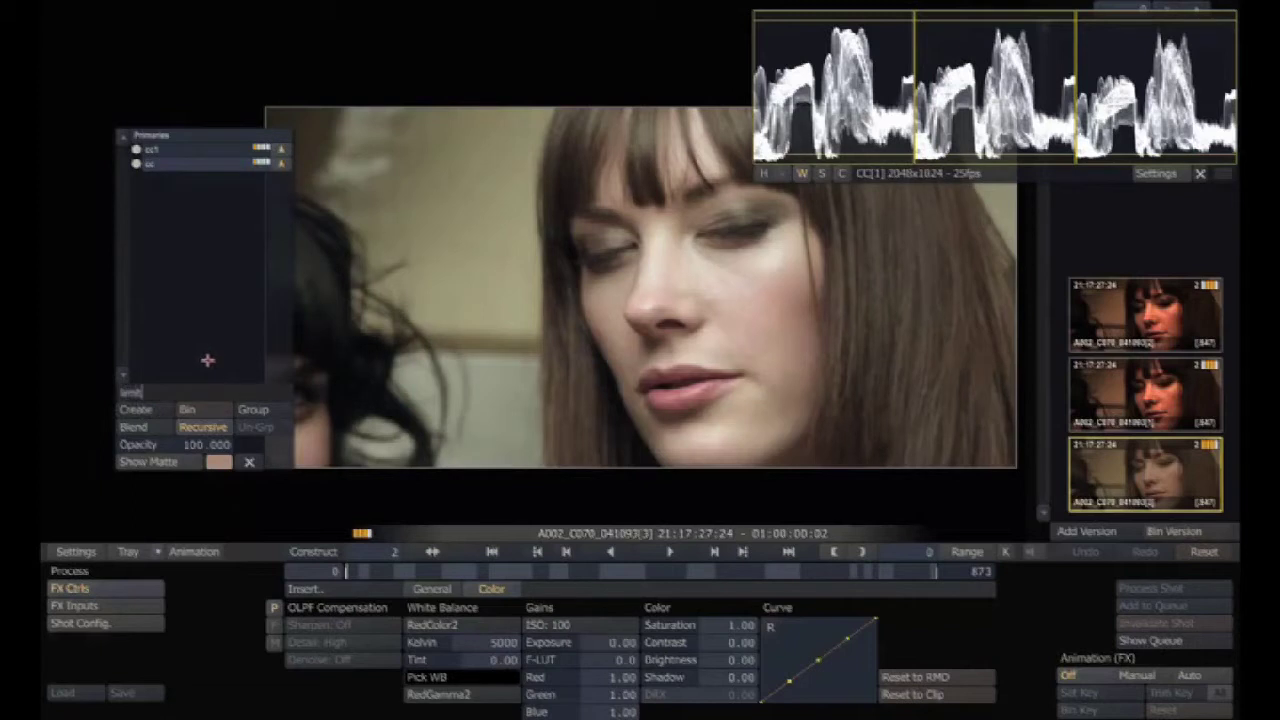
pyautogui.write('er')
pyautogui.press('Return')
pyautogui.moveTo(204, 161); pyautogui.dragTo(213, 144)
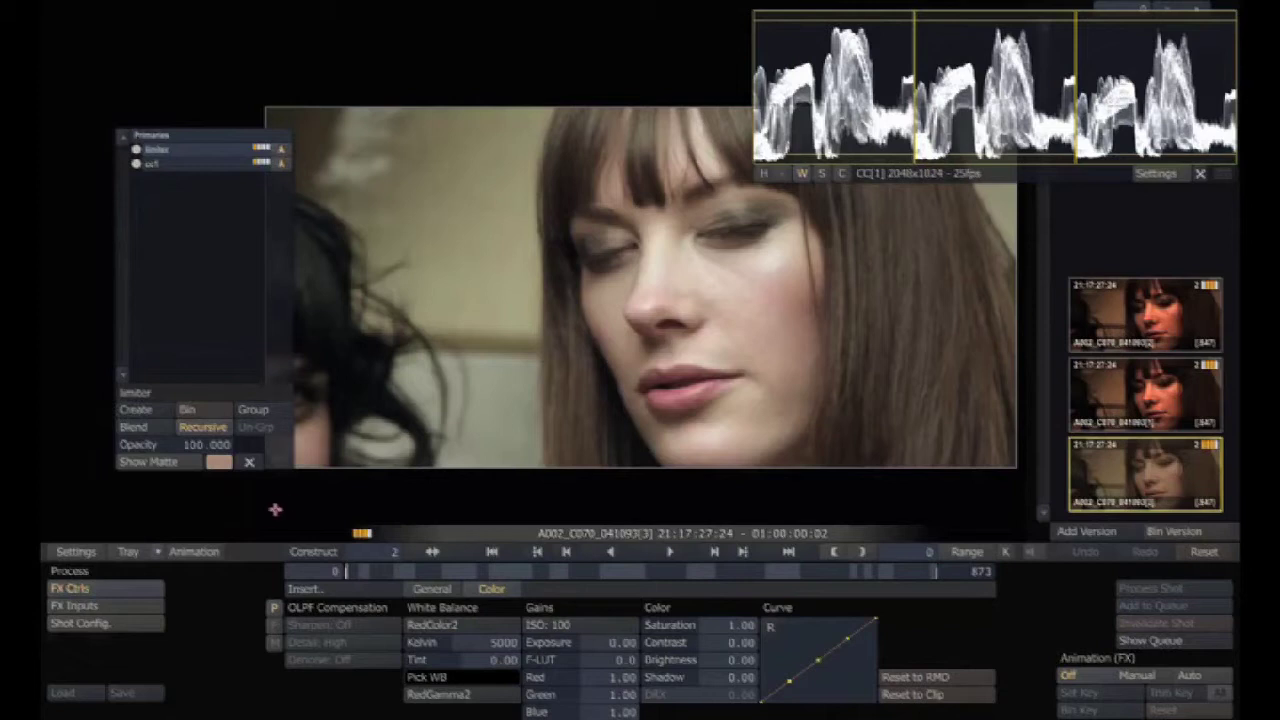
# - Give the limiter scaffold a Highlights qualifier with tone about 26.5 and offset -36, and check its matte
pyautogui.press('F11')
pyautogui.click(148, 640)
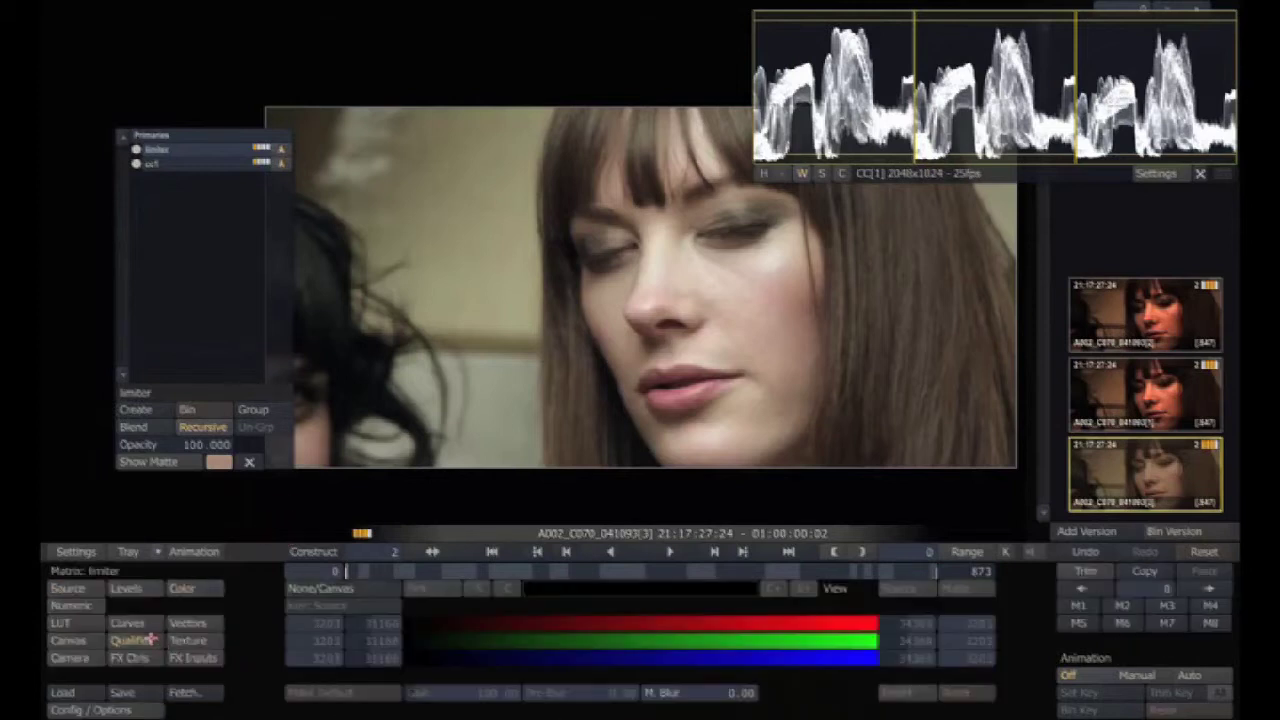
pyautogui.click(360, 587)
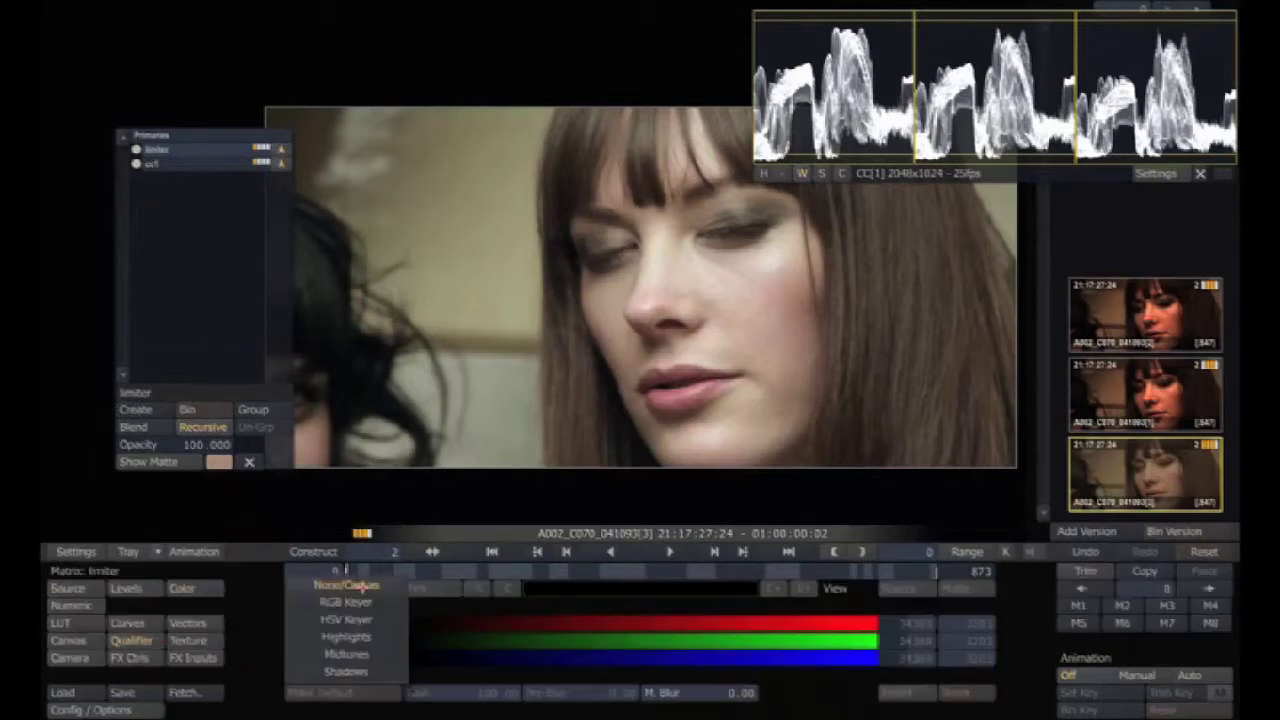
pyautogui.click(350, 637)
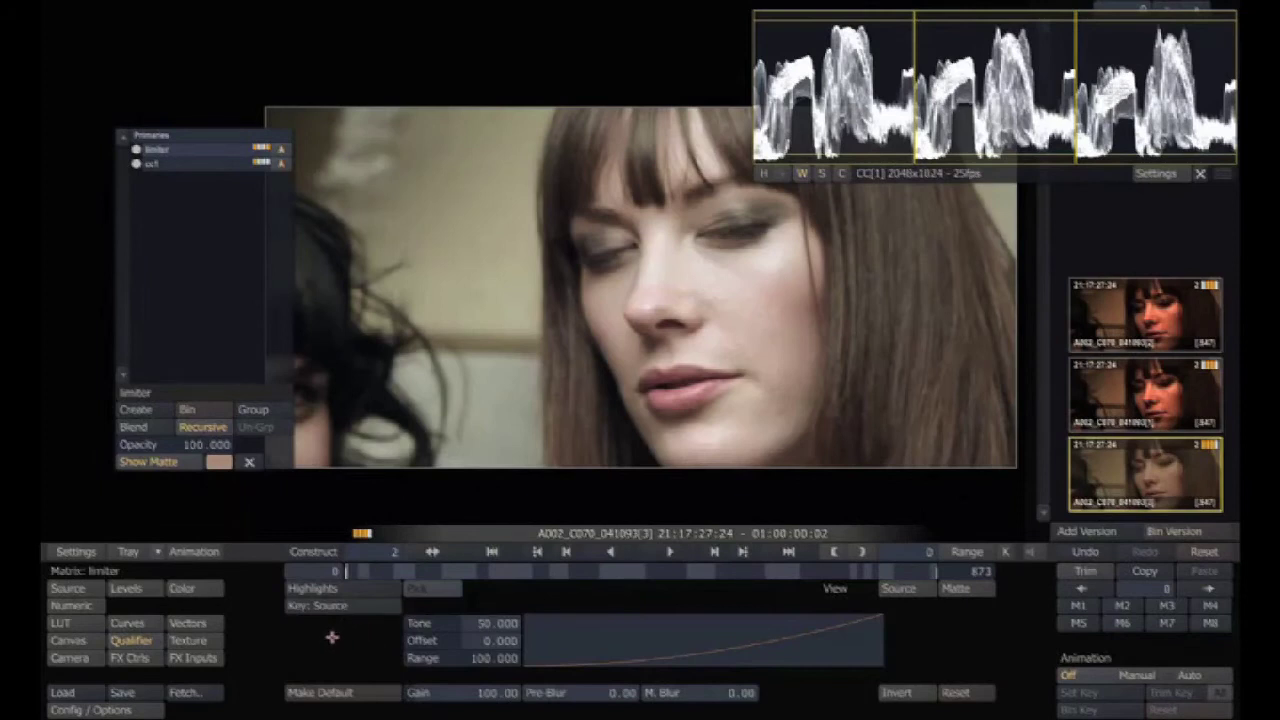
pyautogui.moveTo(516, 627); pyautogui.dragTo(495, 632)
pyautogui.moveTo(482, 644); pyautogui.dragTo(490, 647)
pyautogui.click(956, 588)
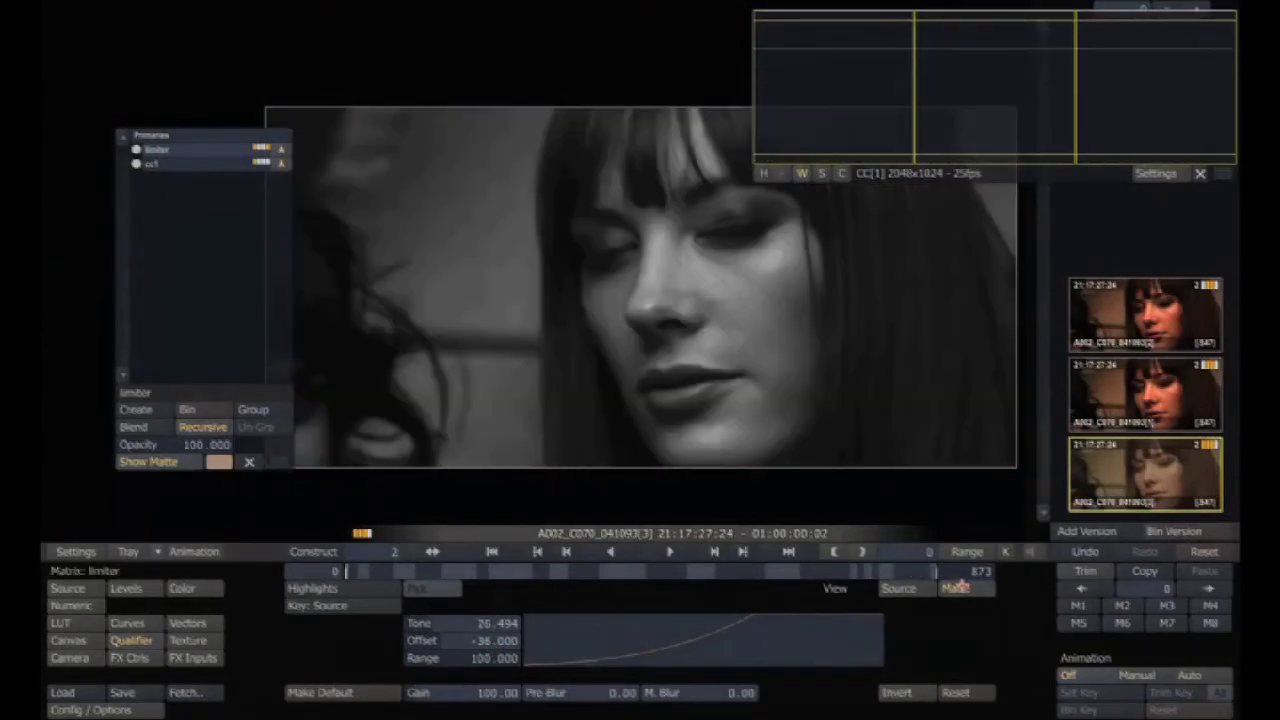
pyautogui.click(958, 587)
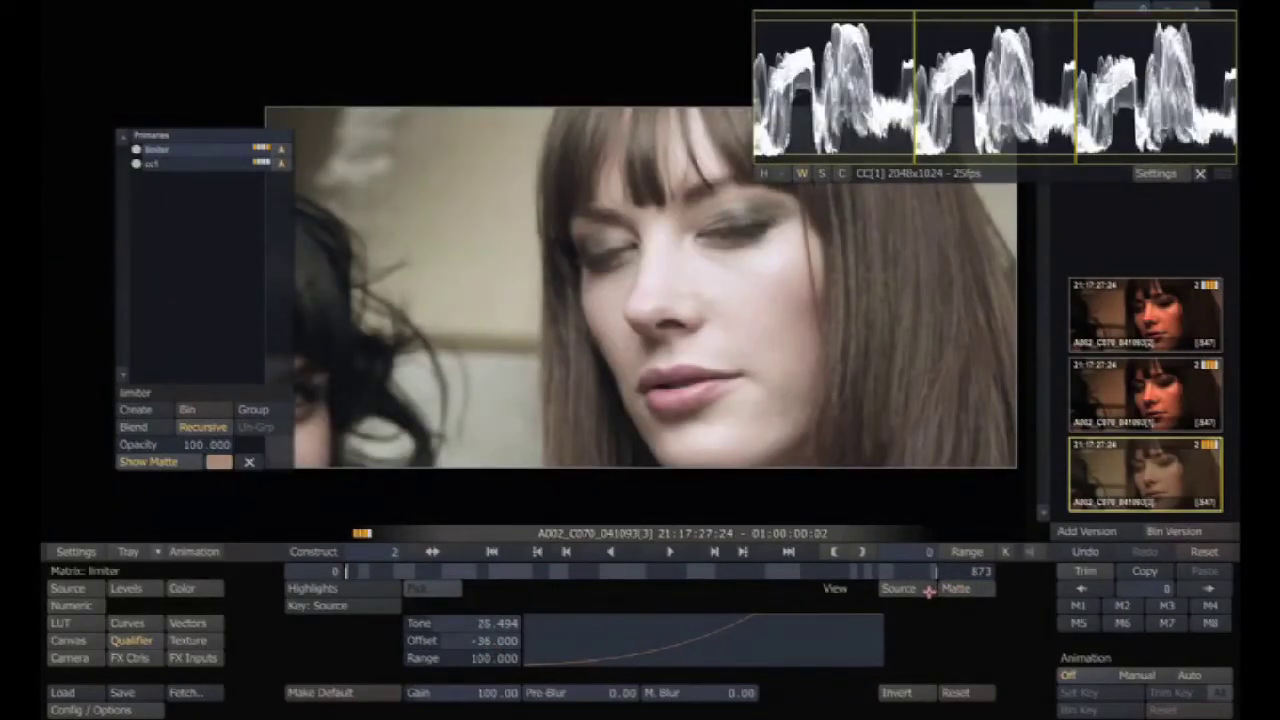
# - Brighten the shot in the cc1 scaffold and rein in the highlights with limiter, alternating between both to balance the levels
pyautogui.click(227, 166)
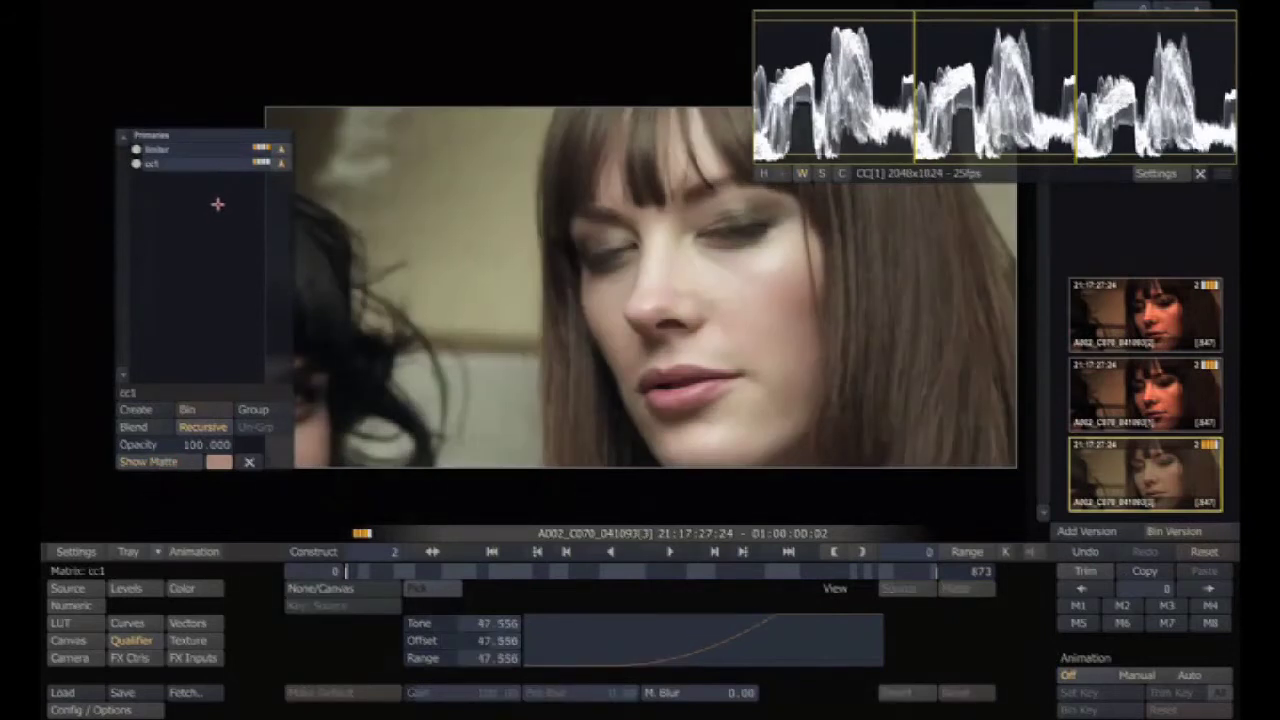
pyautogui.press('m')
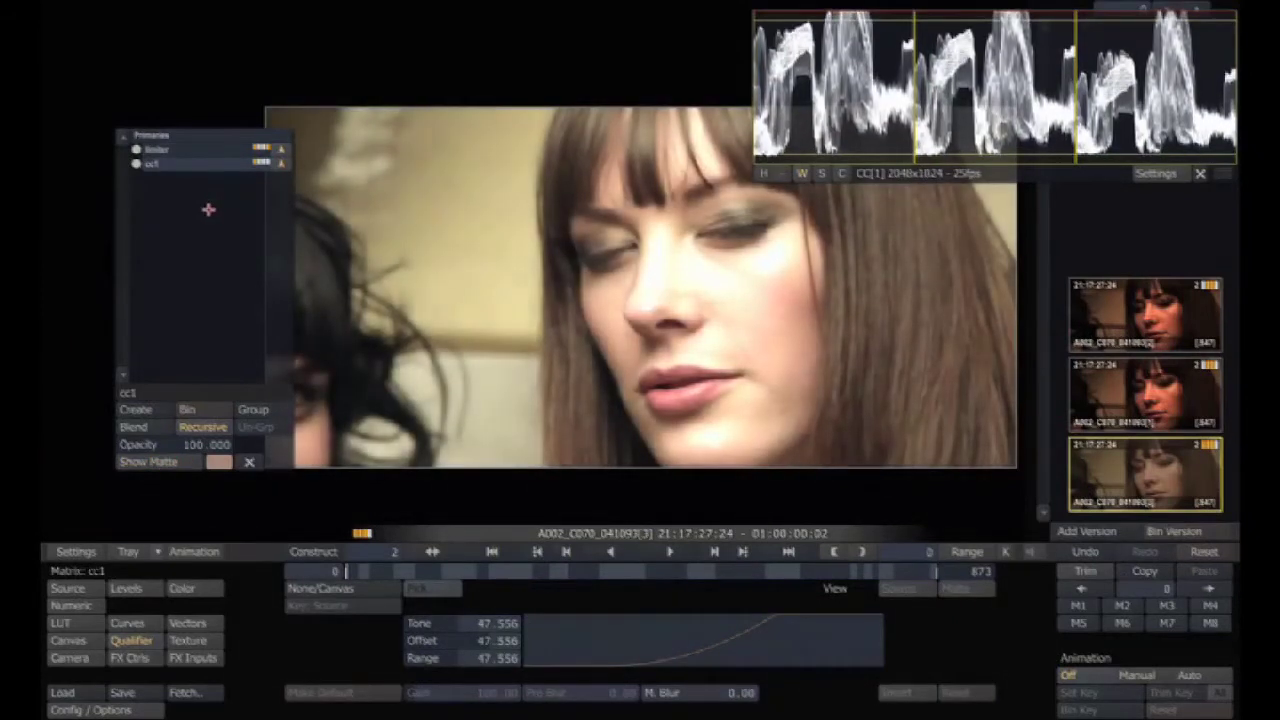
pyautogui.click(208, 148)
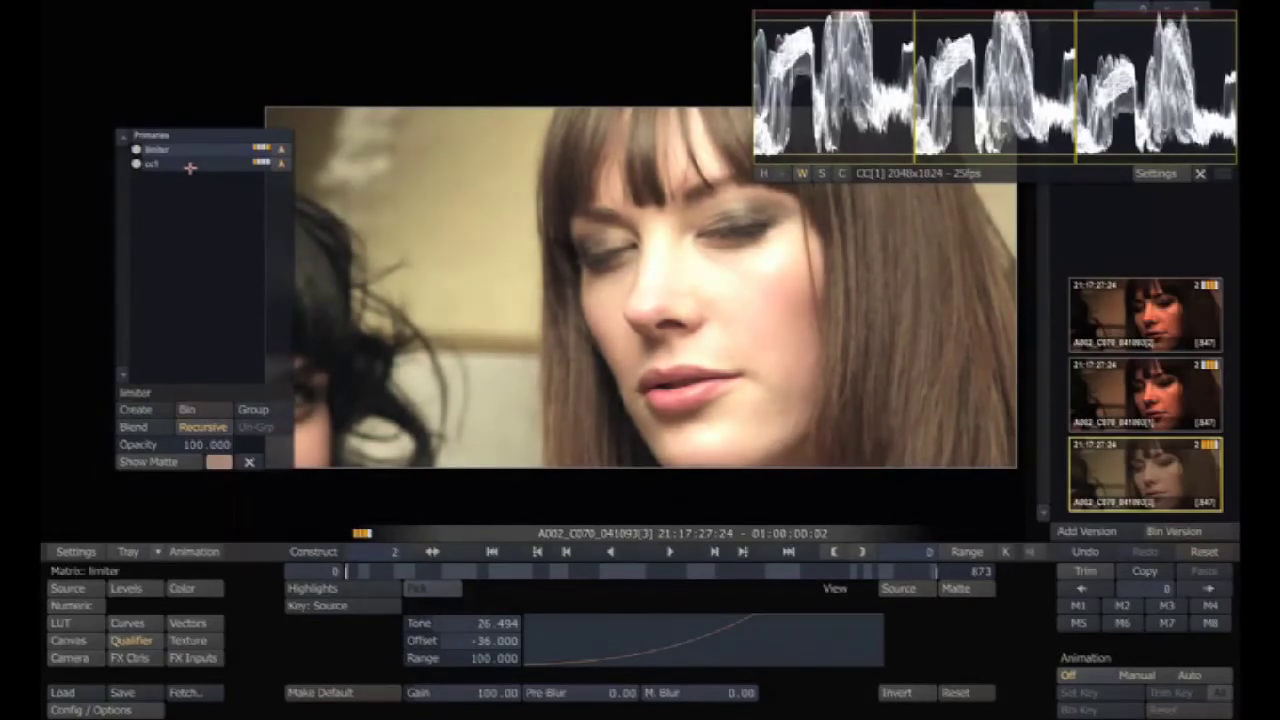
pyautogui.click(194, 165)
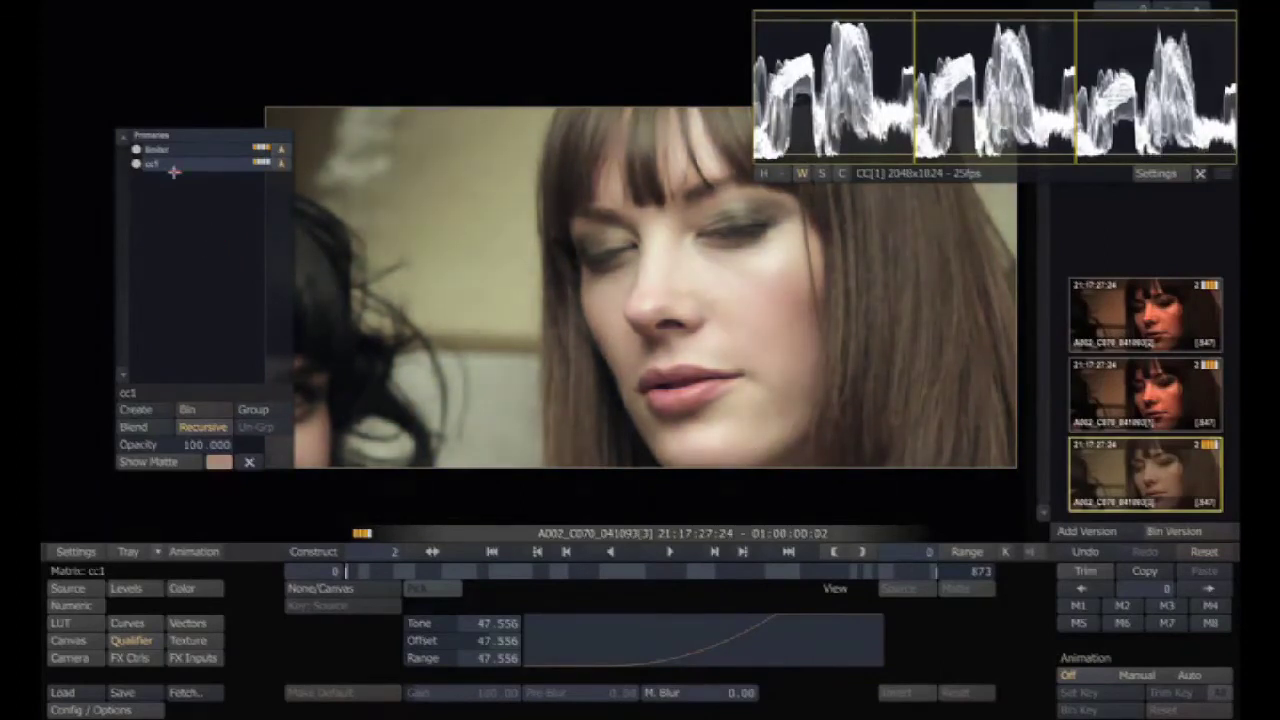
pyautogui.click(212, 149)
pyautogui.click(208, 164)
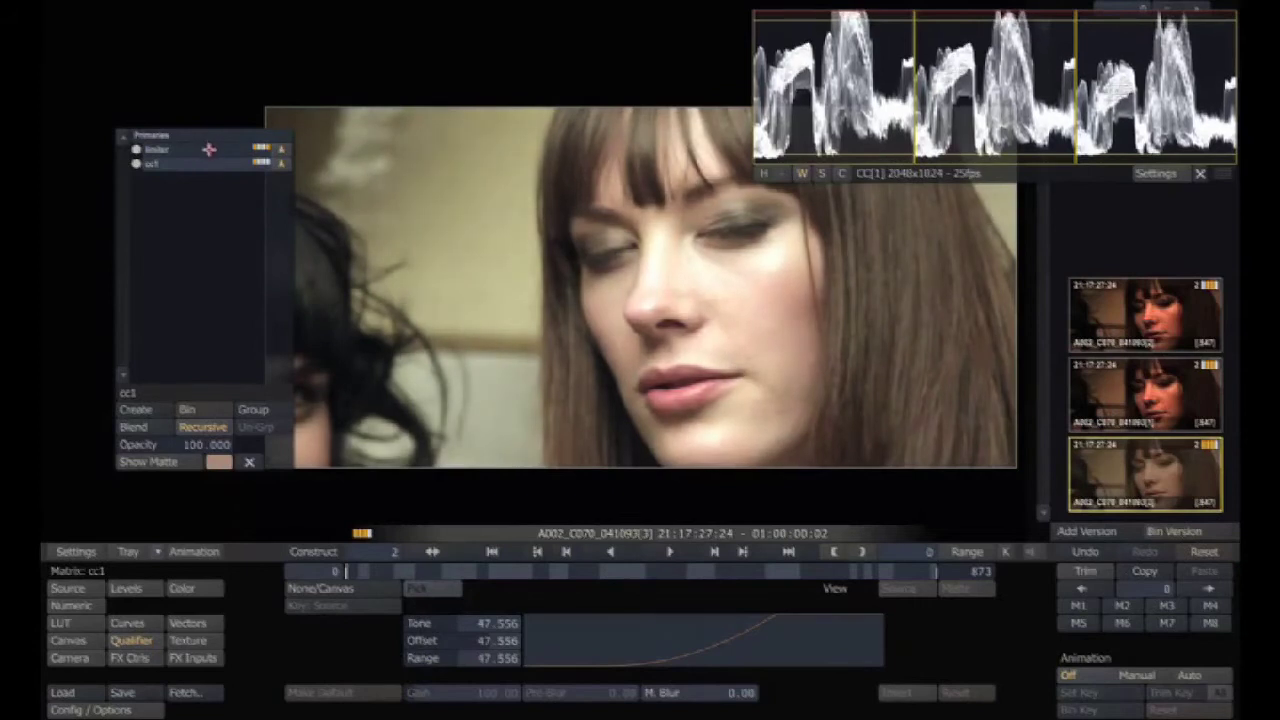
pyautogui.click(210, 150)
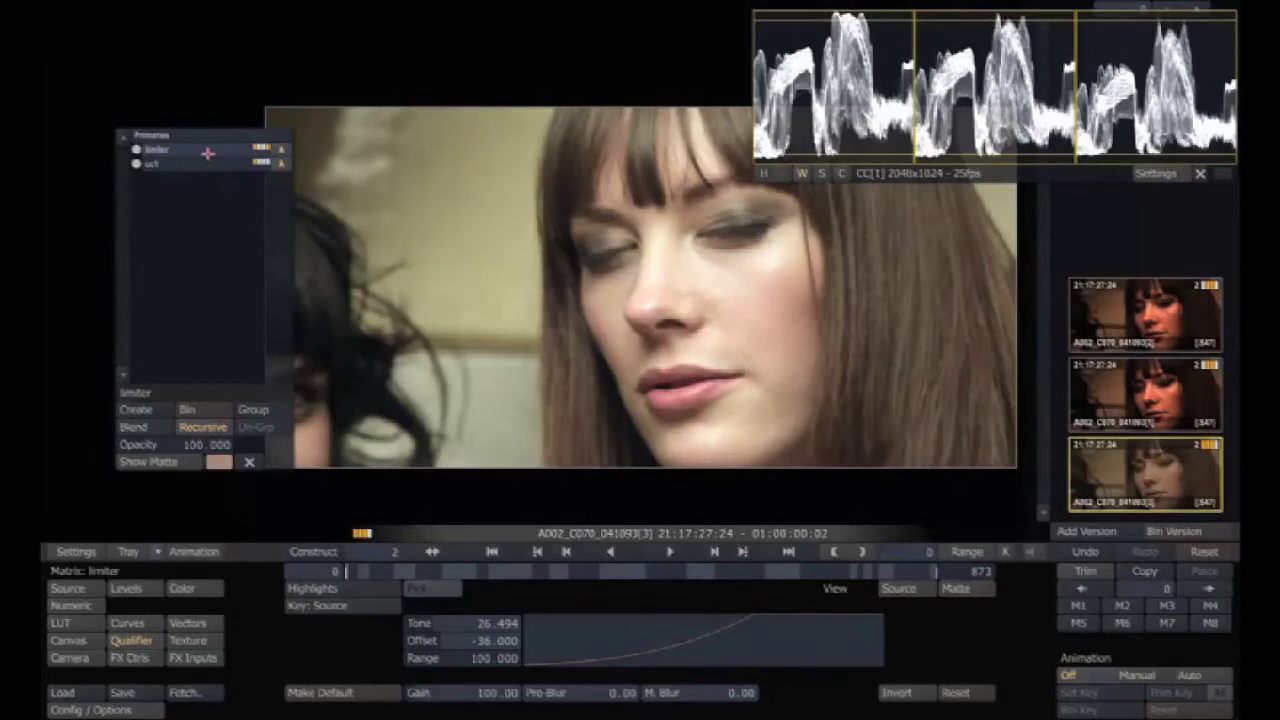
# - Create a scaffold named blacks below cc1
pyautogui.click(218, 164)
pyautogui.click(138, 411)
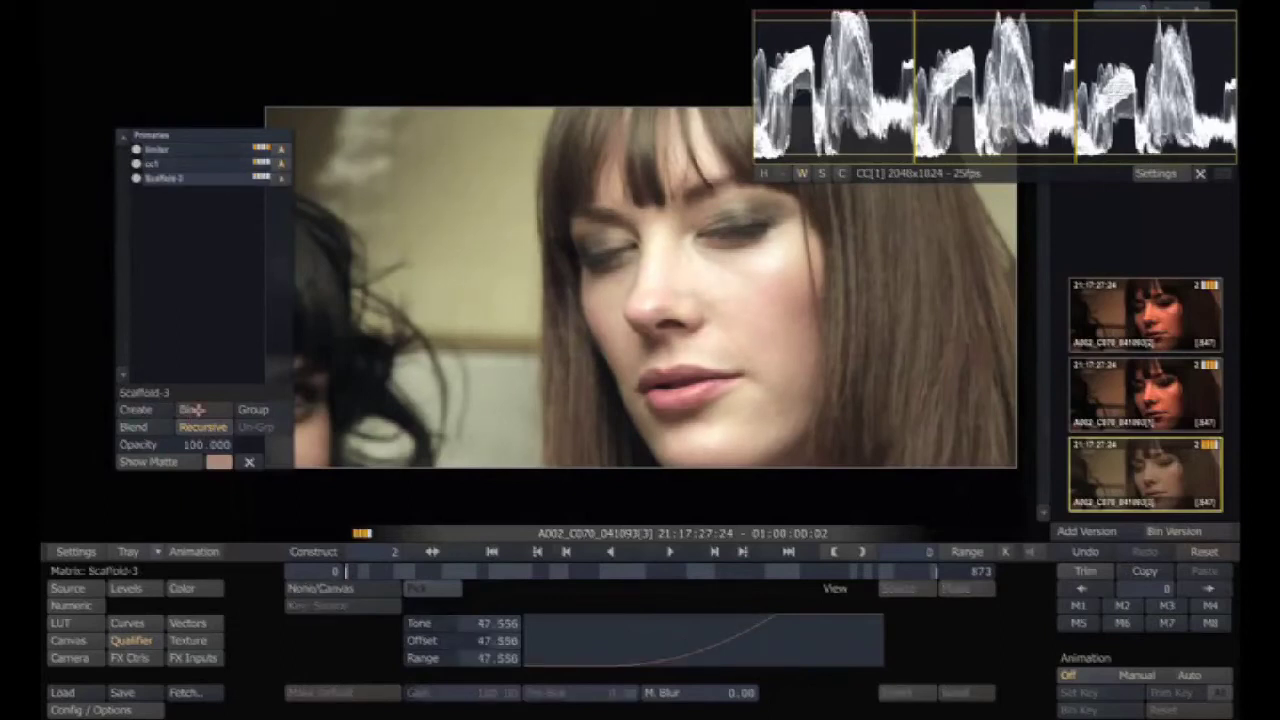
pyautogui.click(148, 391)
pyautogui.write('blacks')
pyautogui.press('Return')
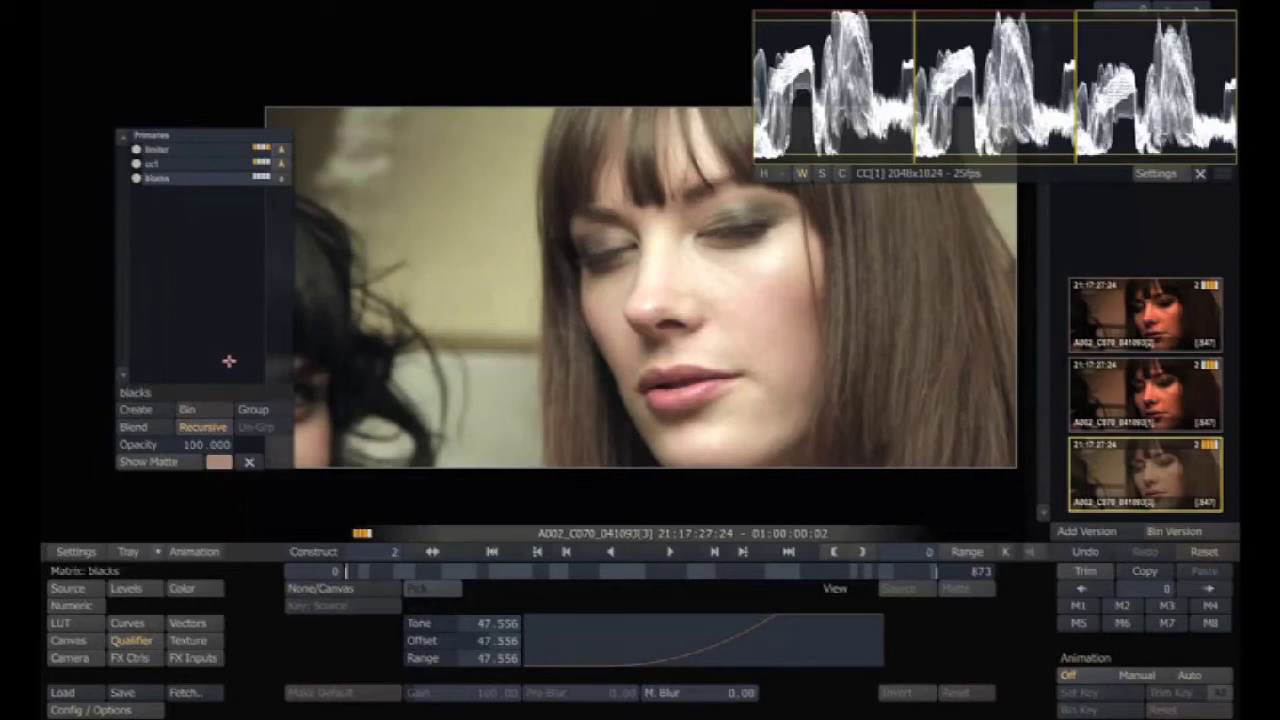
# - Give the blacks scaffold a Shadows qualifier with a matte blur of 4.97, and check its matte
pyautogui.click(355, 596)
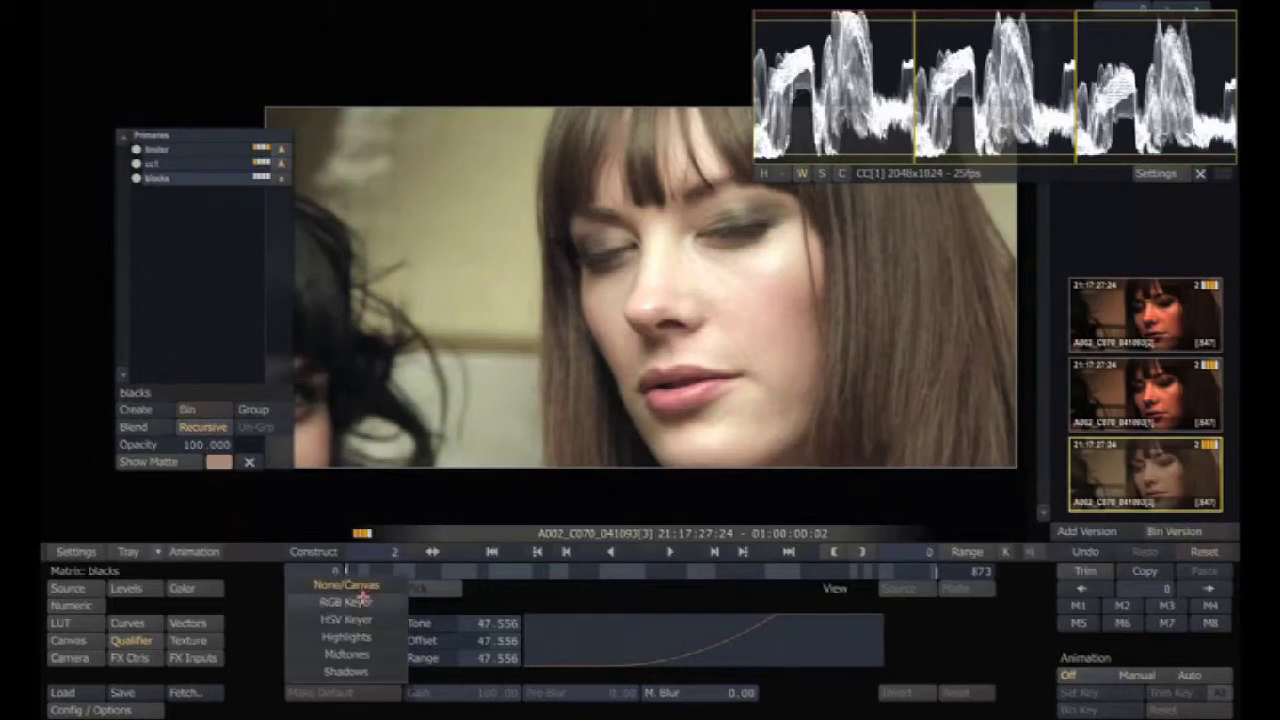
pyautogui.click(364, 673)
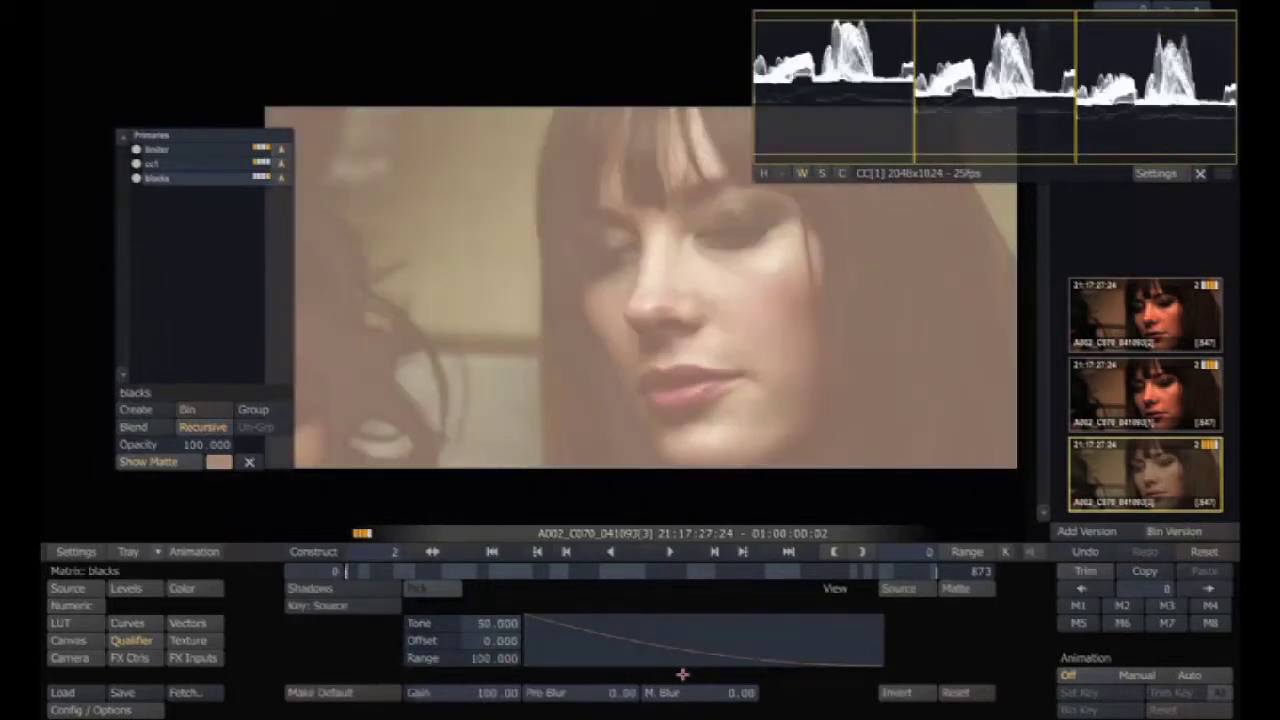
pyautogui.moveTo(742, 695); pyautogui.dragTo(737, 695)
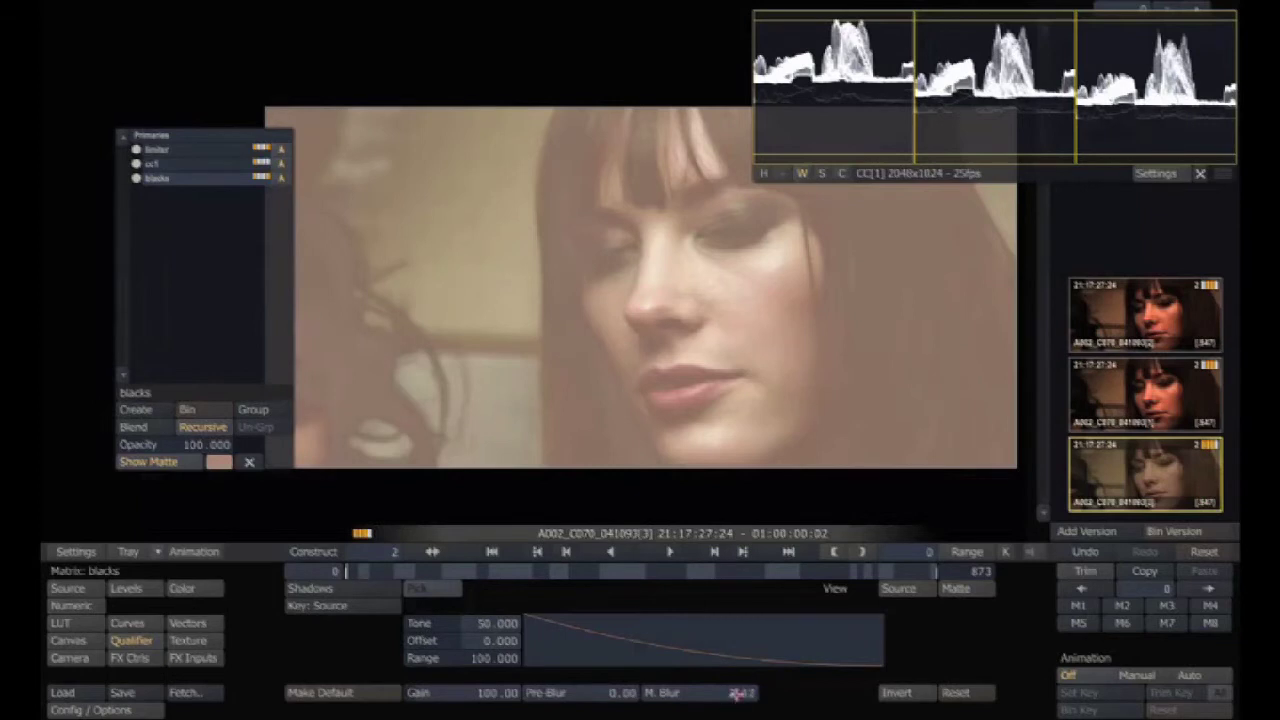
pyautogui.click(958, 589)
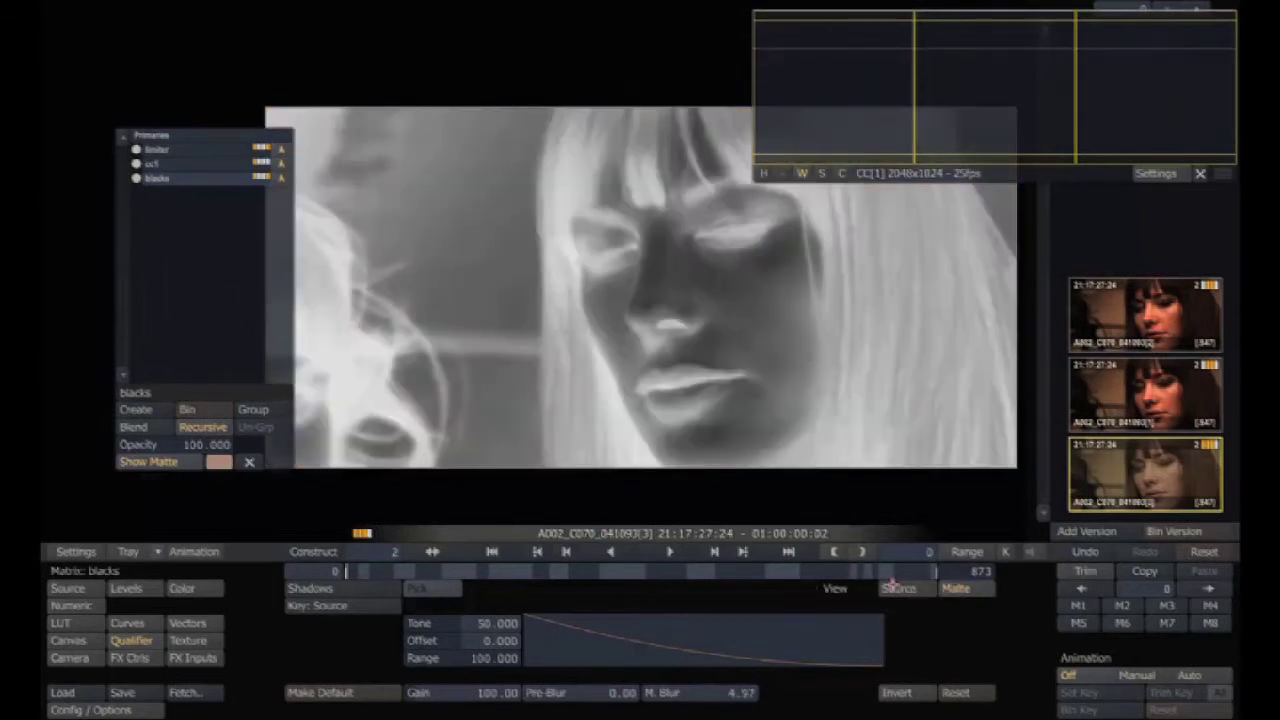
pyautogui.click(897, 588)
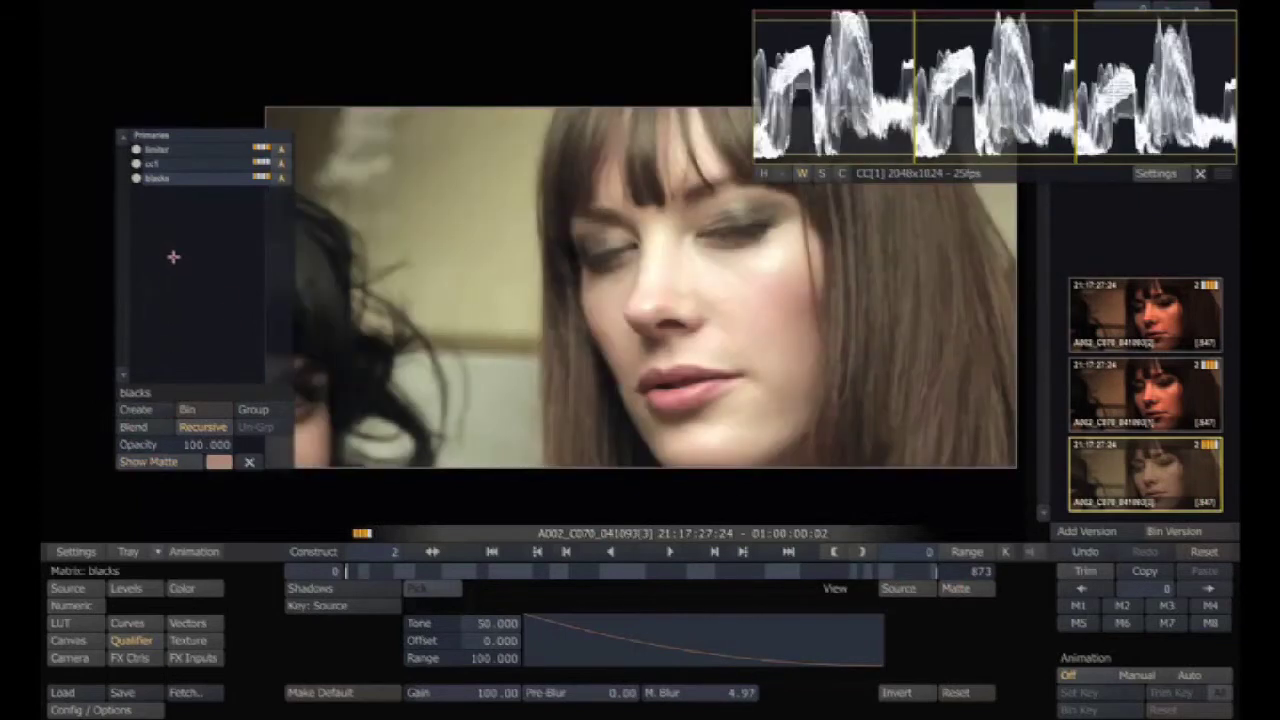
# - Add a scaffold named cc2 below blacks and grade it for cooler, darker shadows and stronger contrast
pyautogui.click(186, 164)
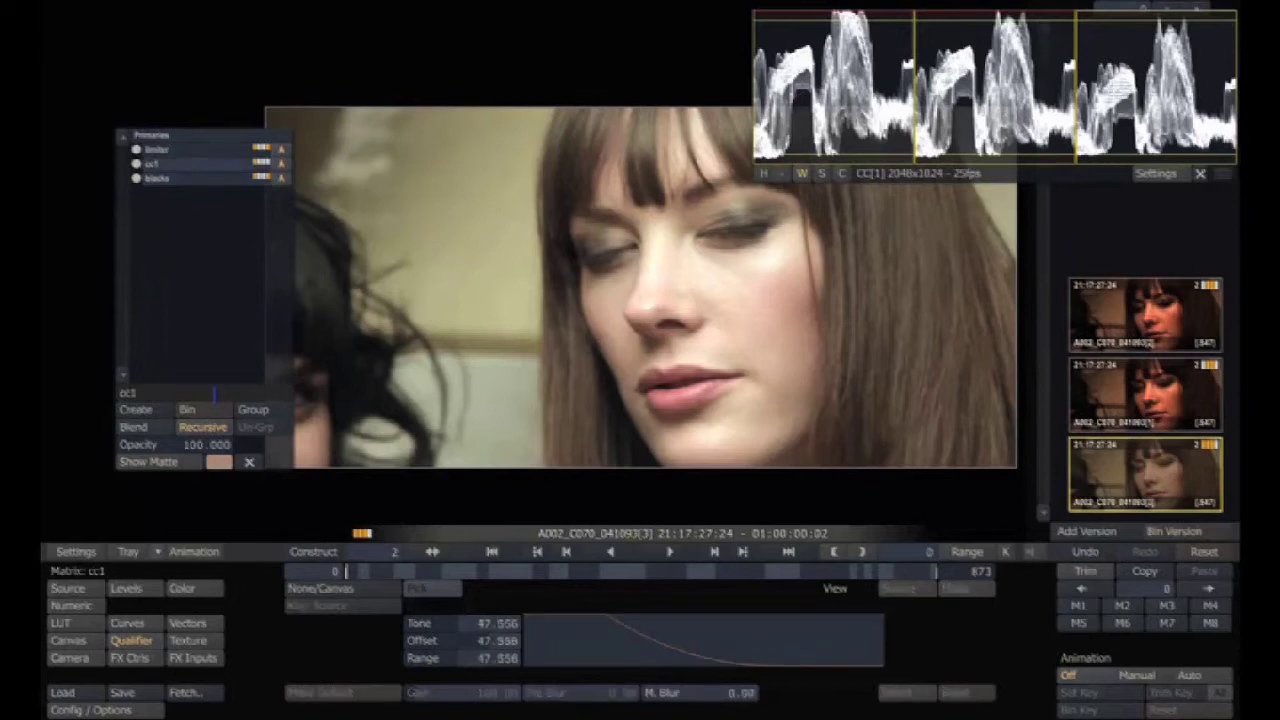
pyautogui.click(140, 410)
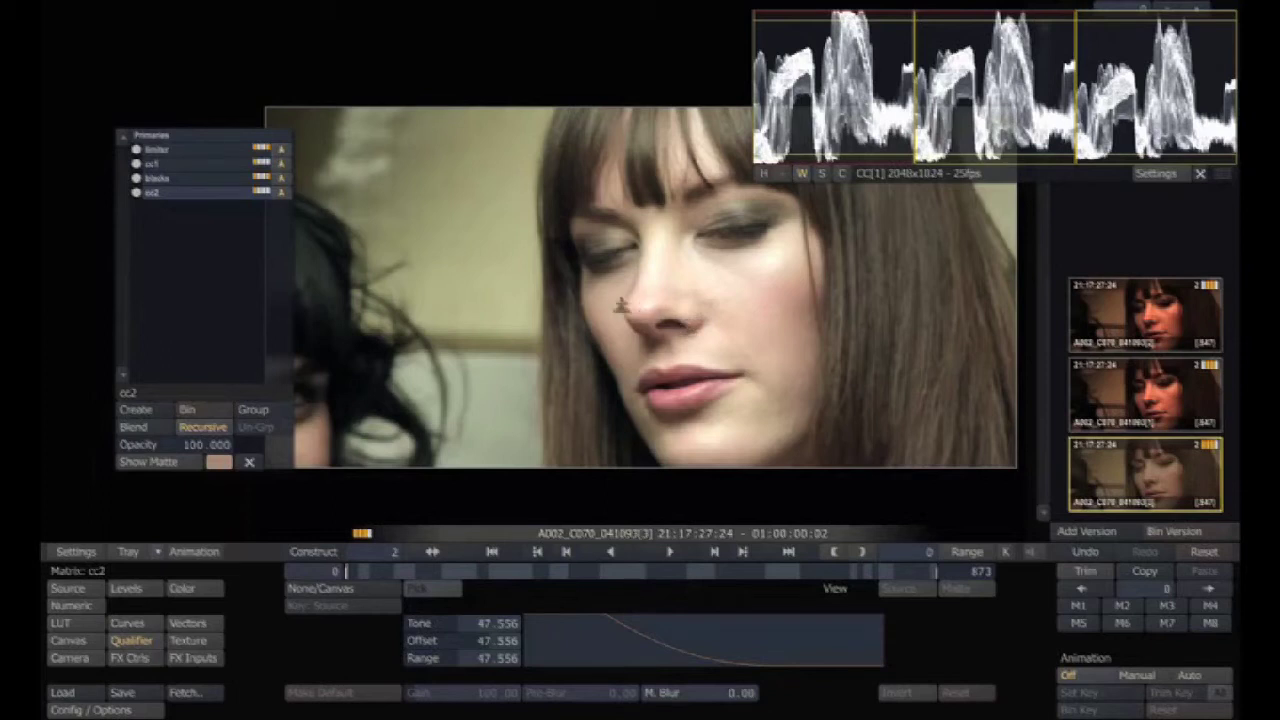
pyautogui.moveTo(580, 308); pyautogui.dragTo(598, 304)
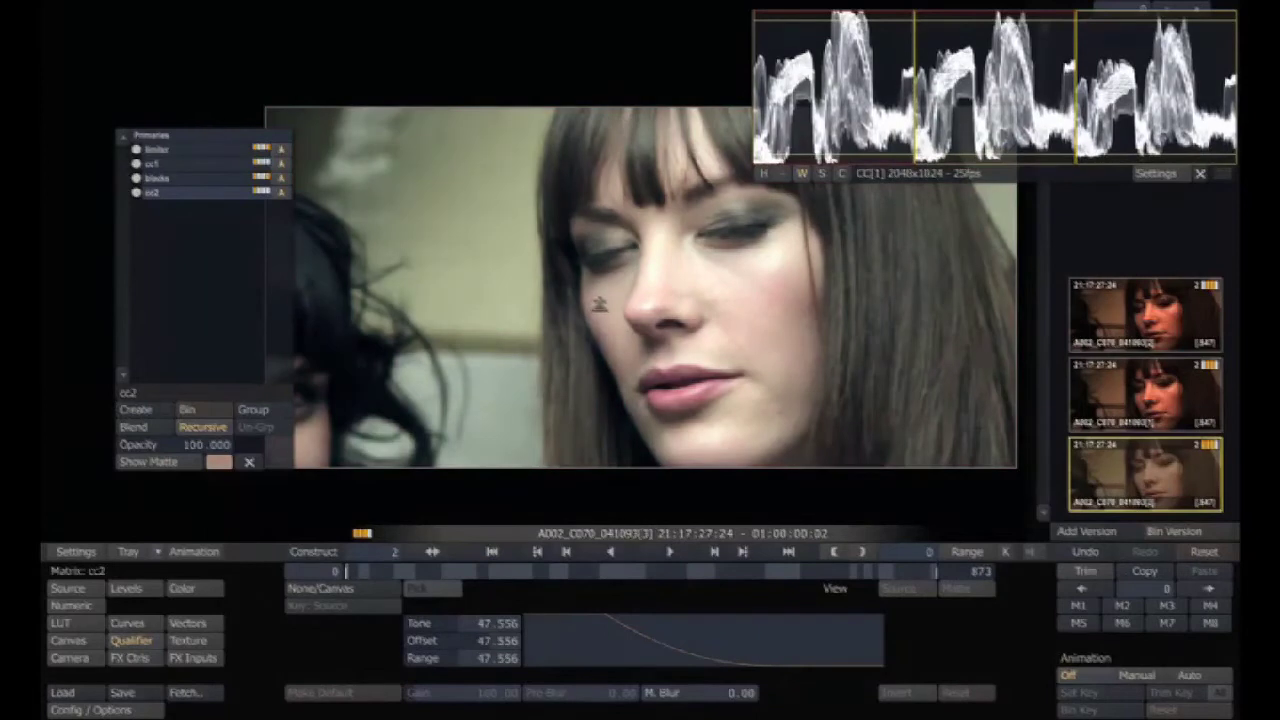
pyautogui.moveTo(600, 304); pyautogui.dragTo(605, 305)
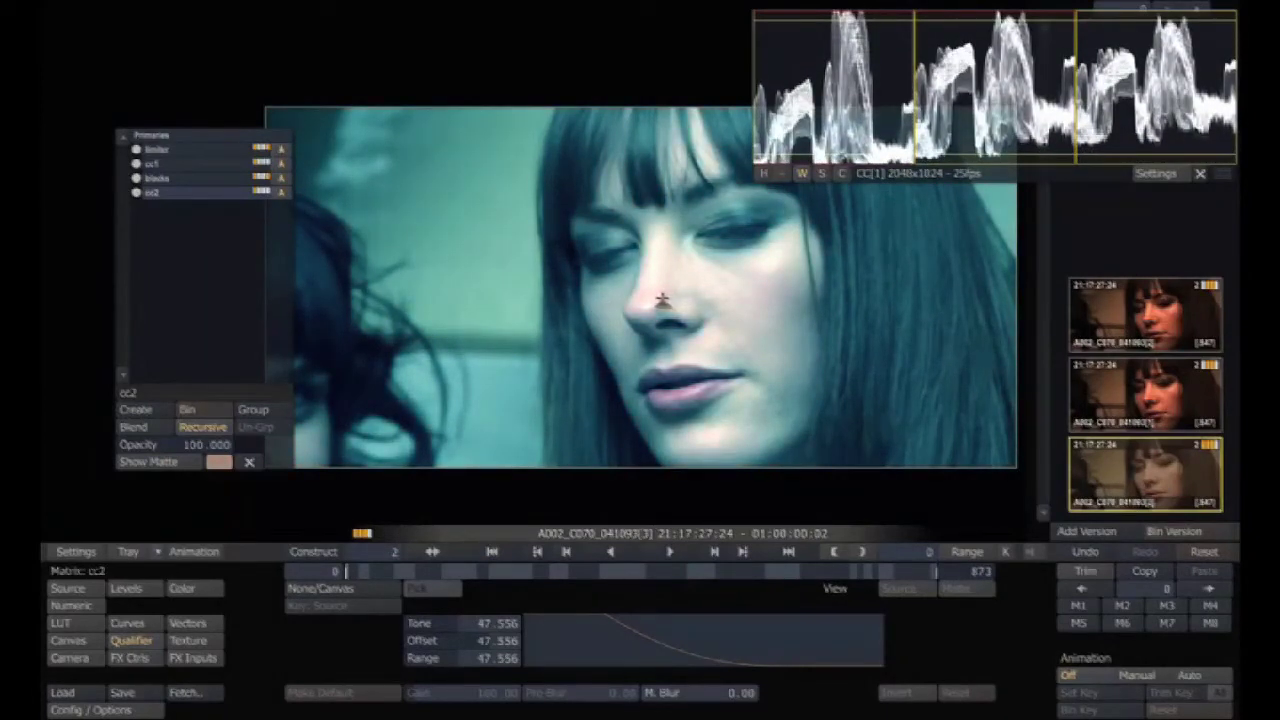
pyautogui.hotkey('ctrl', 'z')
pyautogui.moveTo(434, 205); pyautogui.dragTo(417, 217)
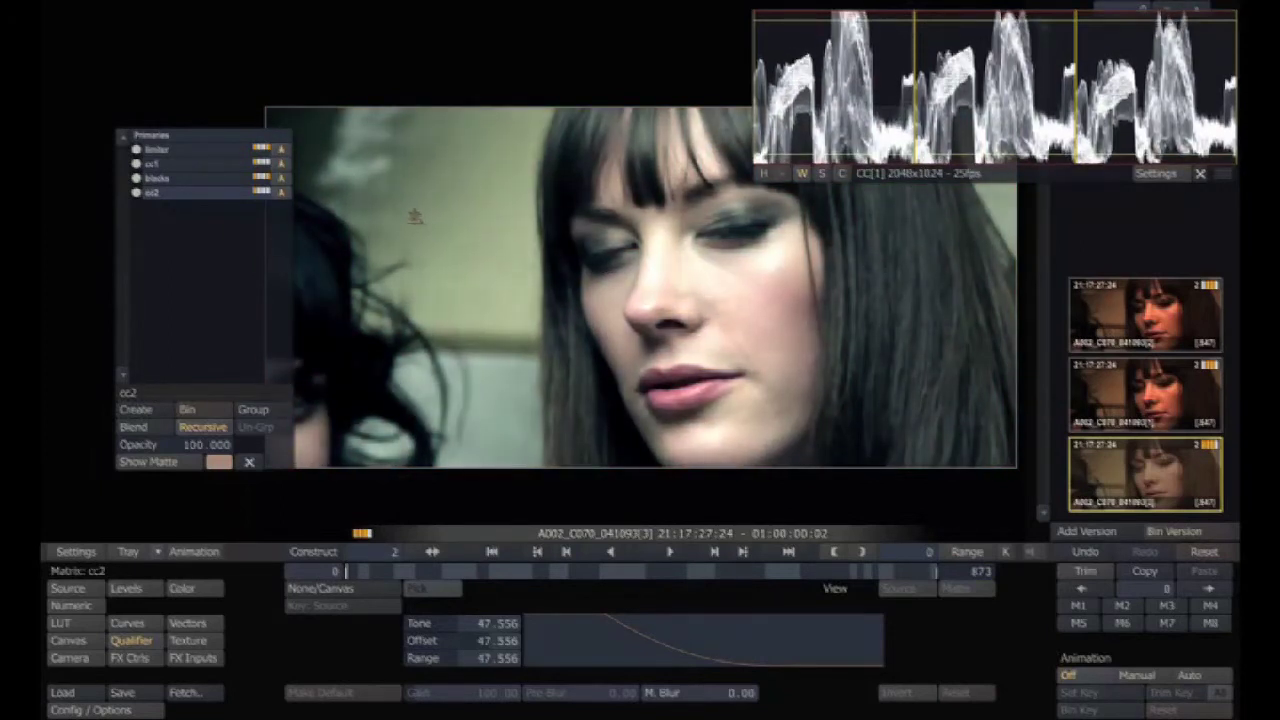
# - Create a scaffold named hl below cc2
pyautogui.click(174, 406)
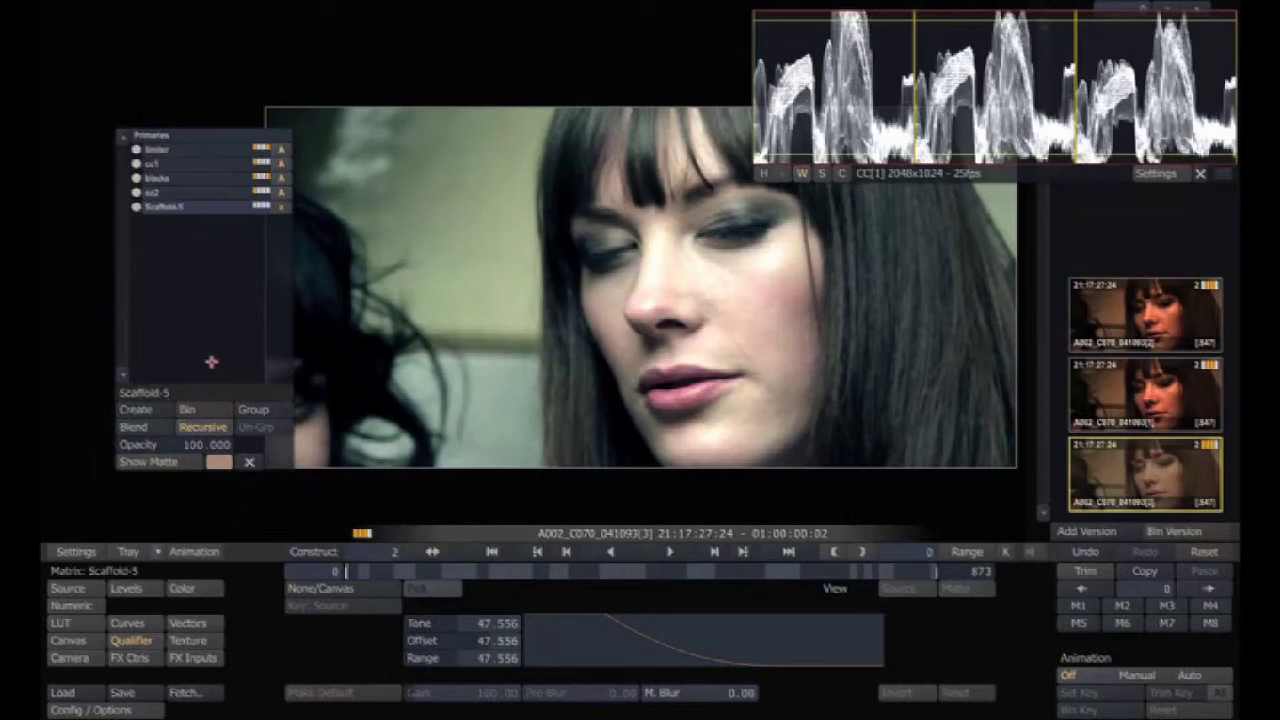
pyautogui.moveTo(187, 392); pyautogui.dragTo(109, 392)
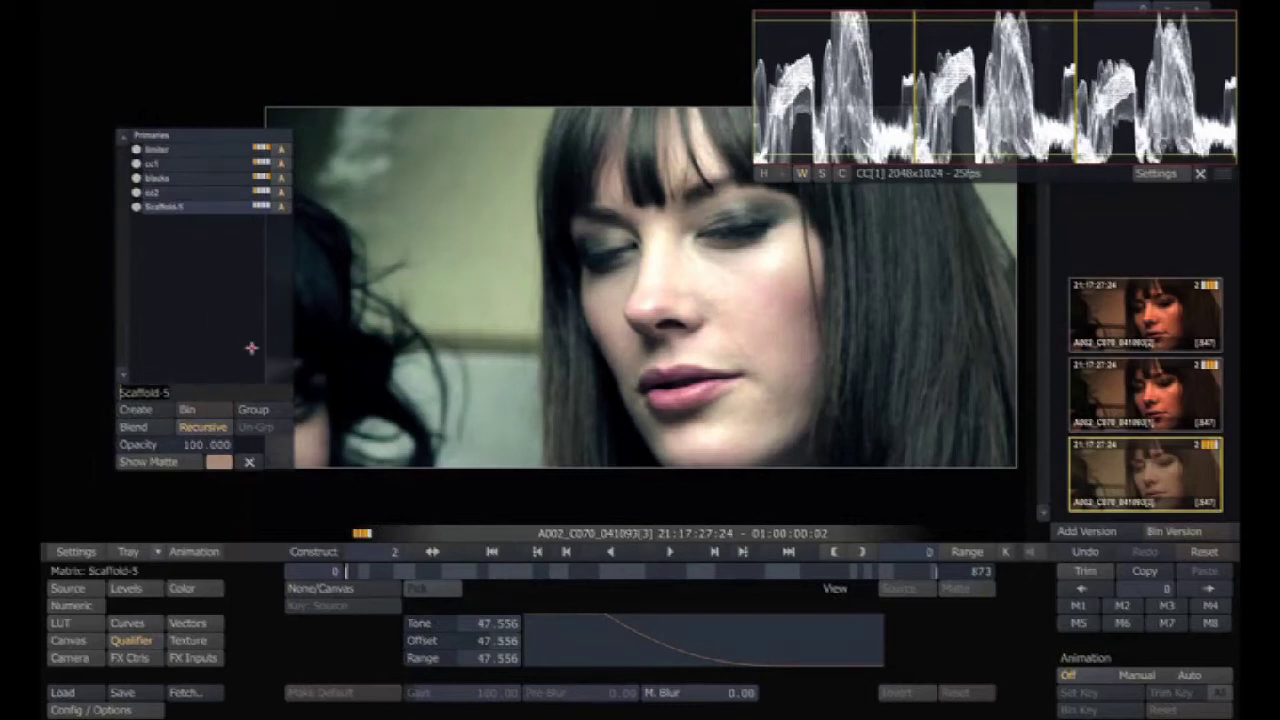
pyautogui.write('hl')
pyautogui.press('Return')
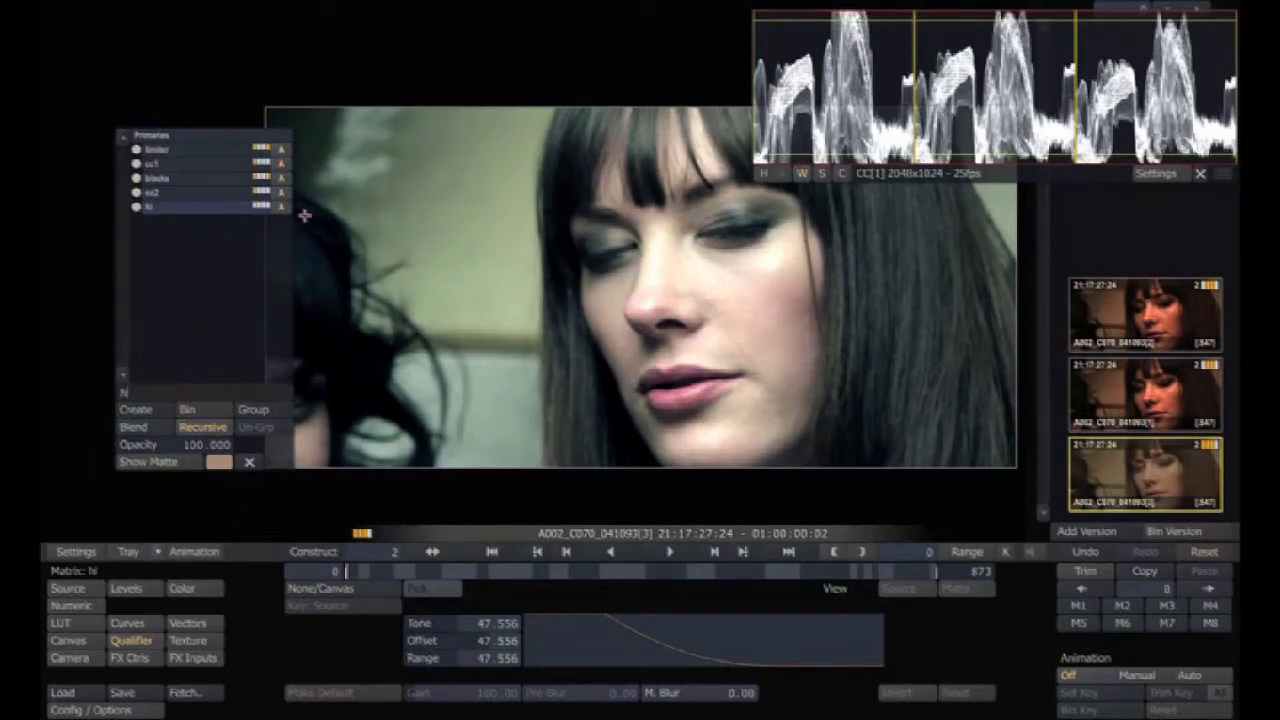
# - Give the hl scaffold a Highlights qualifier with a matte blur of 11.56 and reduce its Color-B saturation to 25.3
pyautogui.click(372, 585)
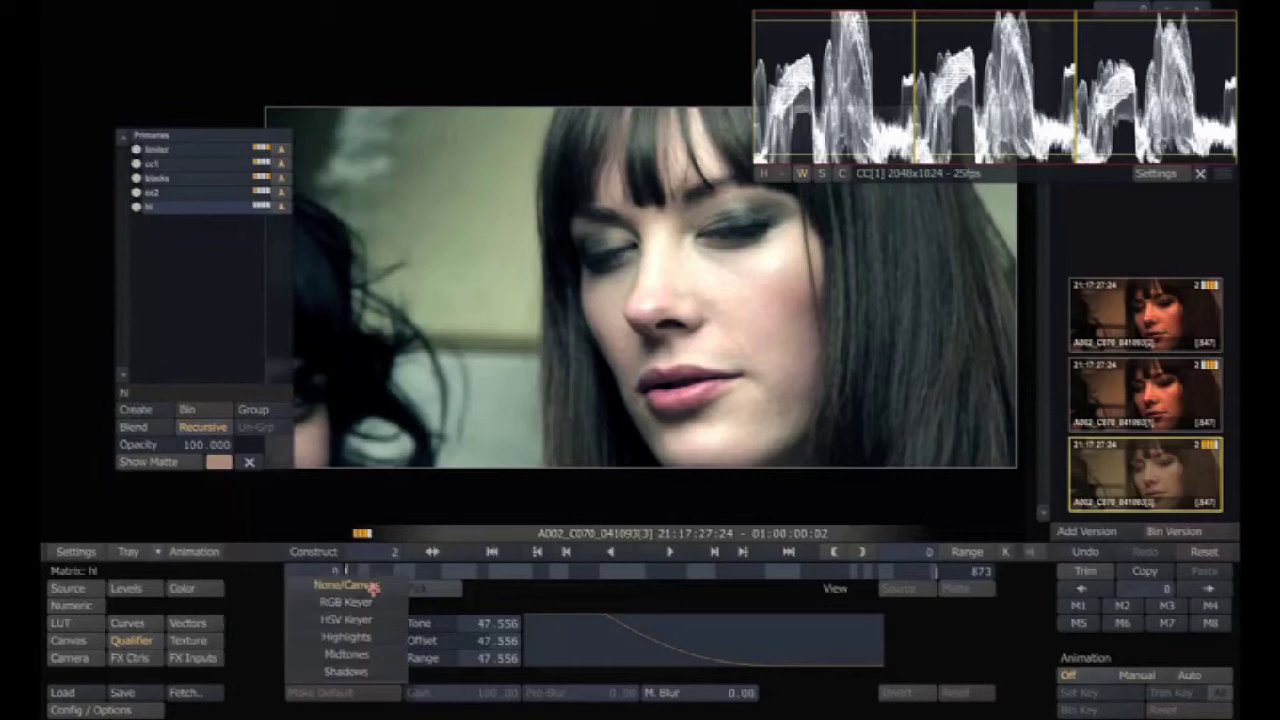
pyautogui.click(375, 637)
pyautogui.moveTo(740, 692); pyautogui.dragTo(704, 708)
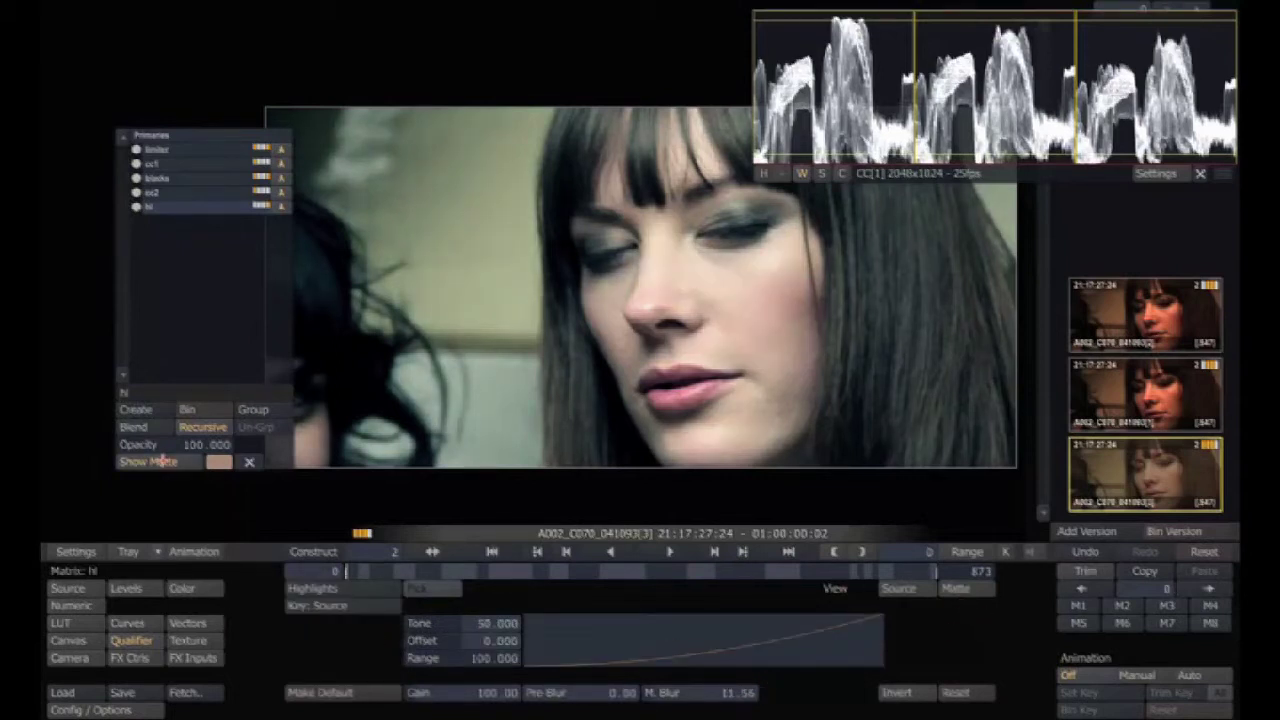
pyautogui.click(93, 605)
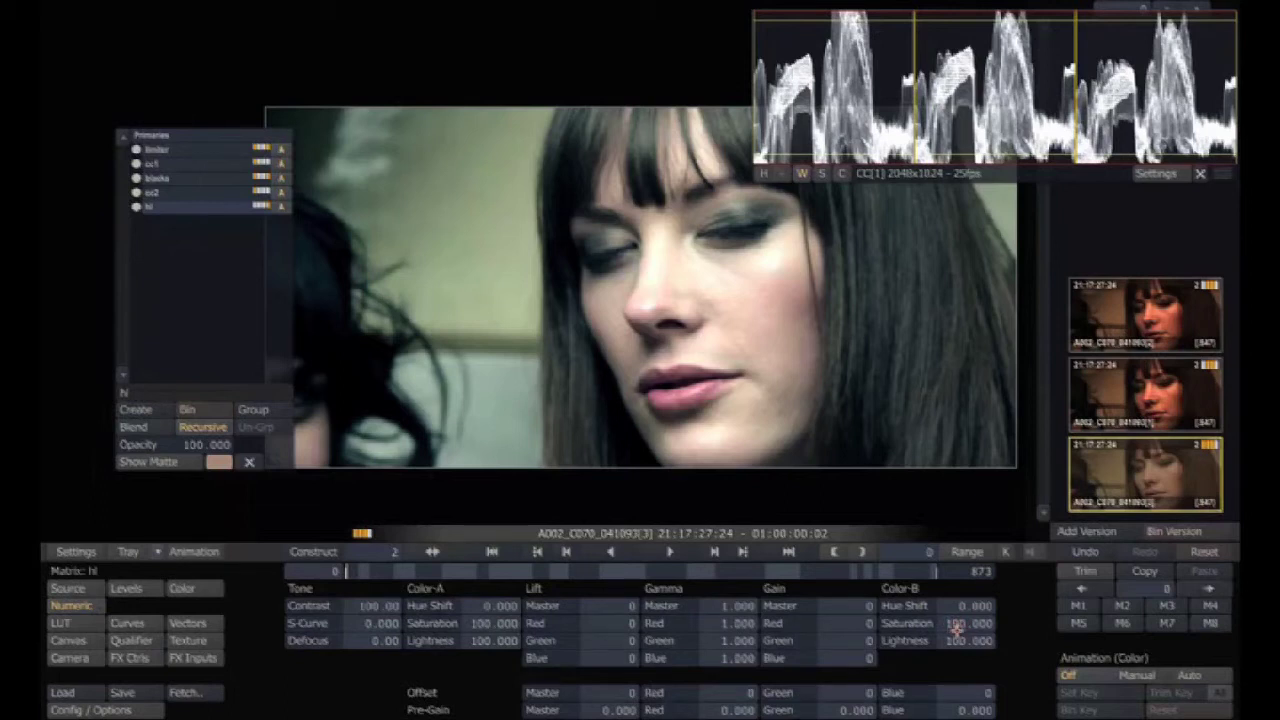
pyautogui.moveTo(957, 628); pyautogui.dragTo(997, 626)
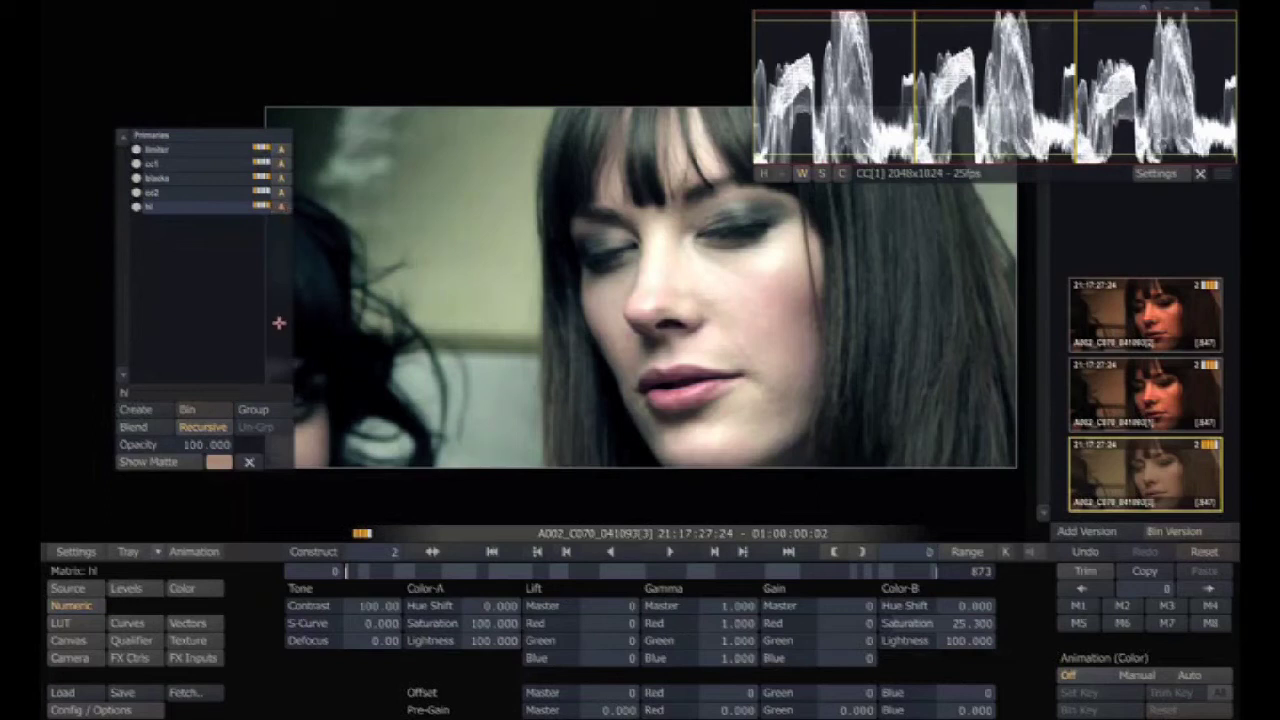
# - Add a scaffold named face below hl
pyautogui.click(143, 409)
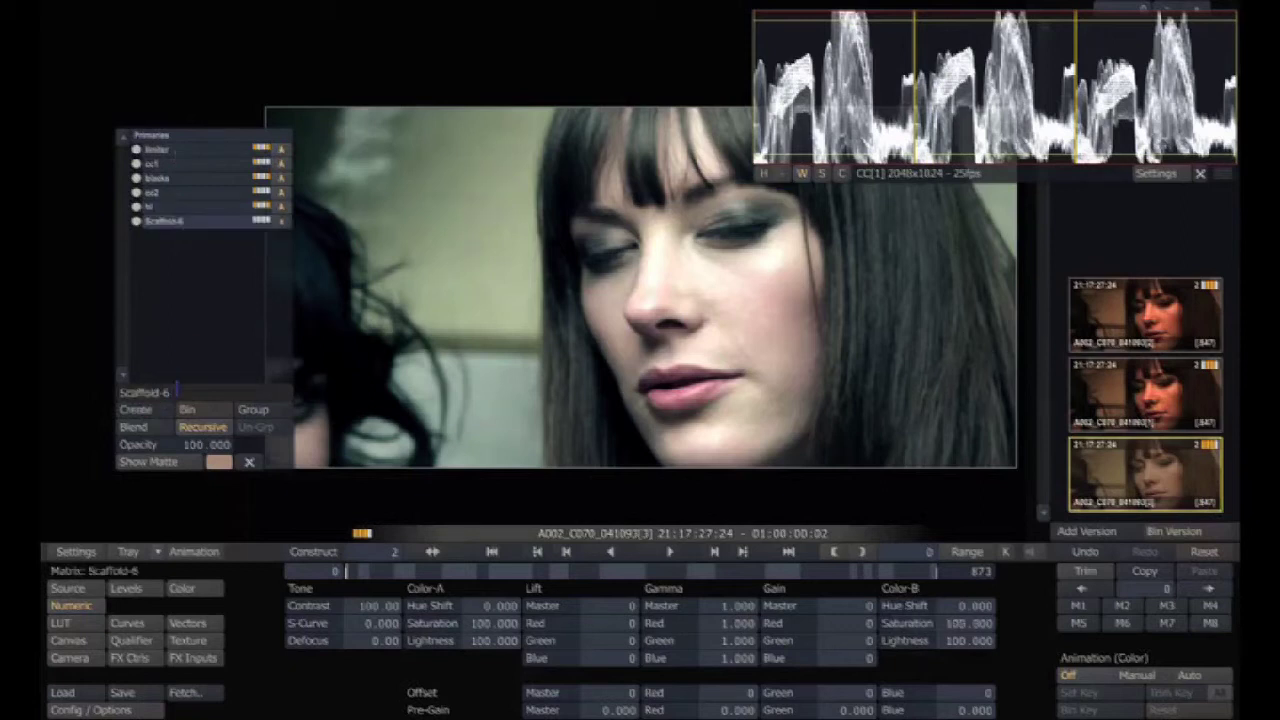
pyautogui.write('face')
pyautogui.press('Return')
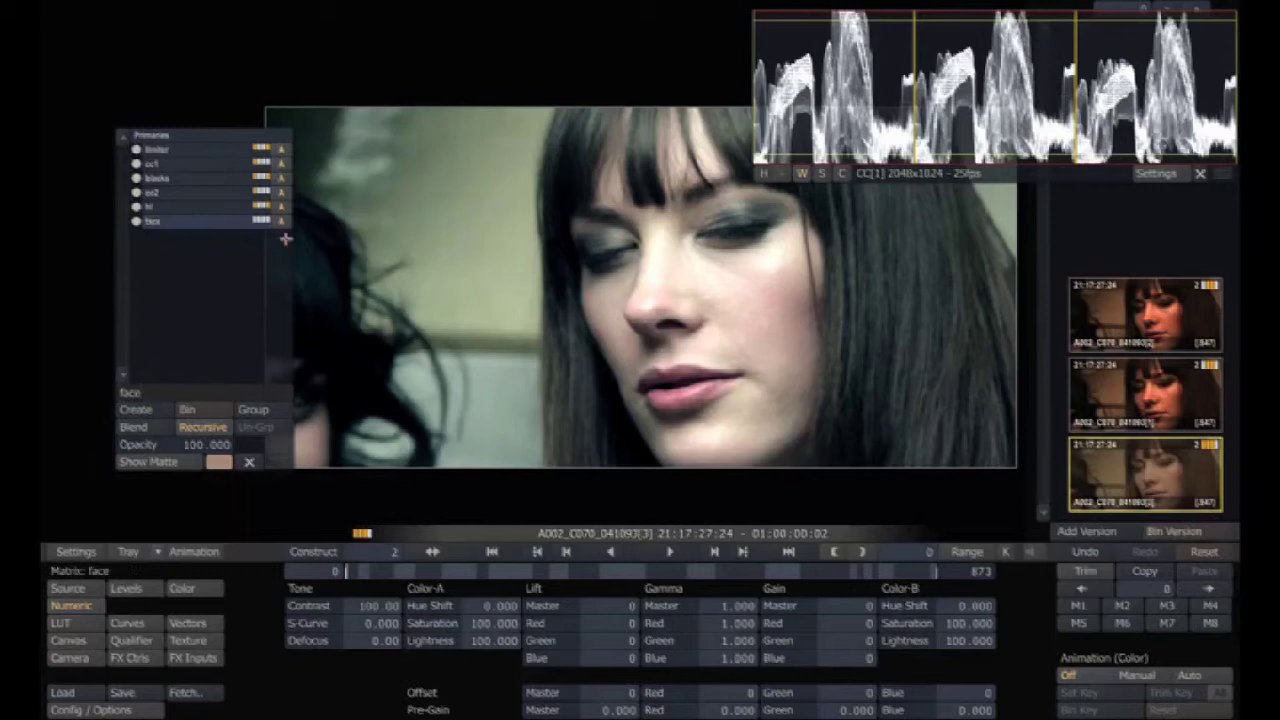
# - Give the face scaffold an HSV Keyer sampled from the woman's cheek and nose, refining the sample in the matte view
pyautogui.click(150, 637)
pyautogui.click(347, 592)
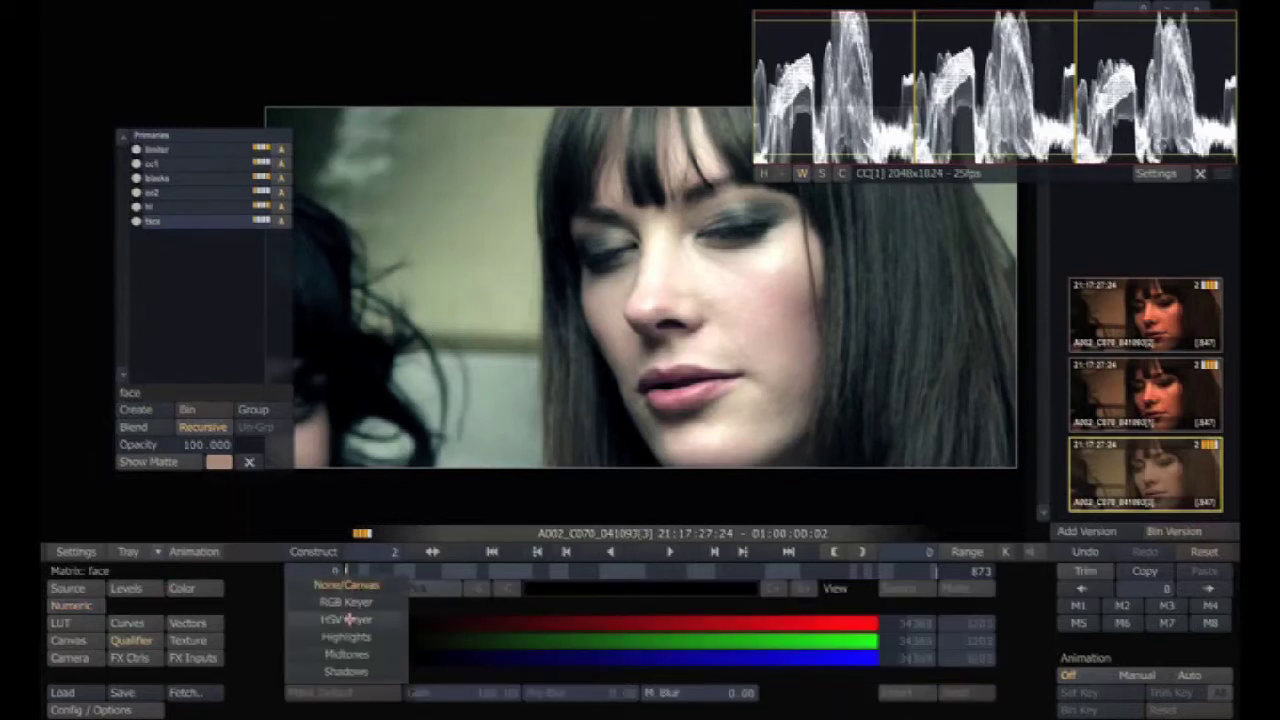
pyautogui.click(348, 618)
pyautogui.click(741, 330)
pyautogui.click(668, 293)
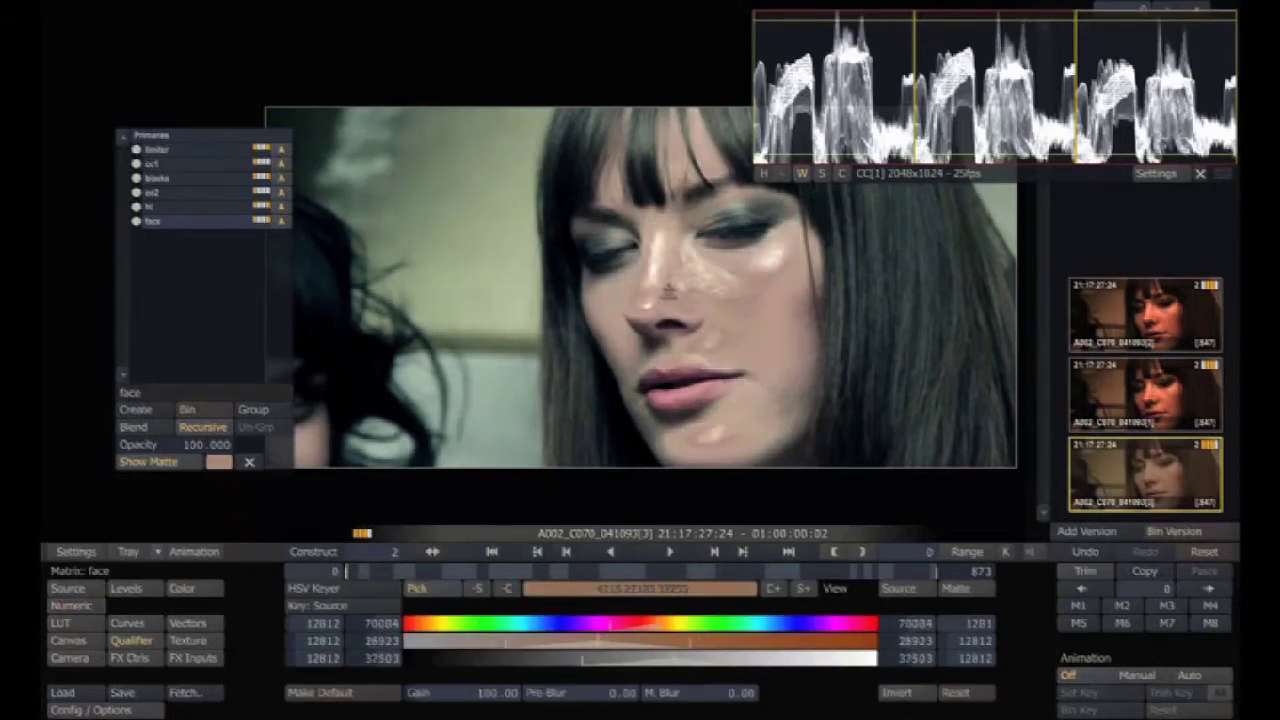
pyautogui.click(721, 326)
pyautogui.click(968, 590)
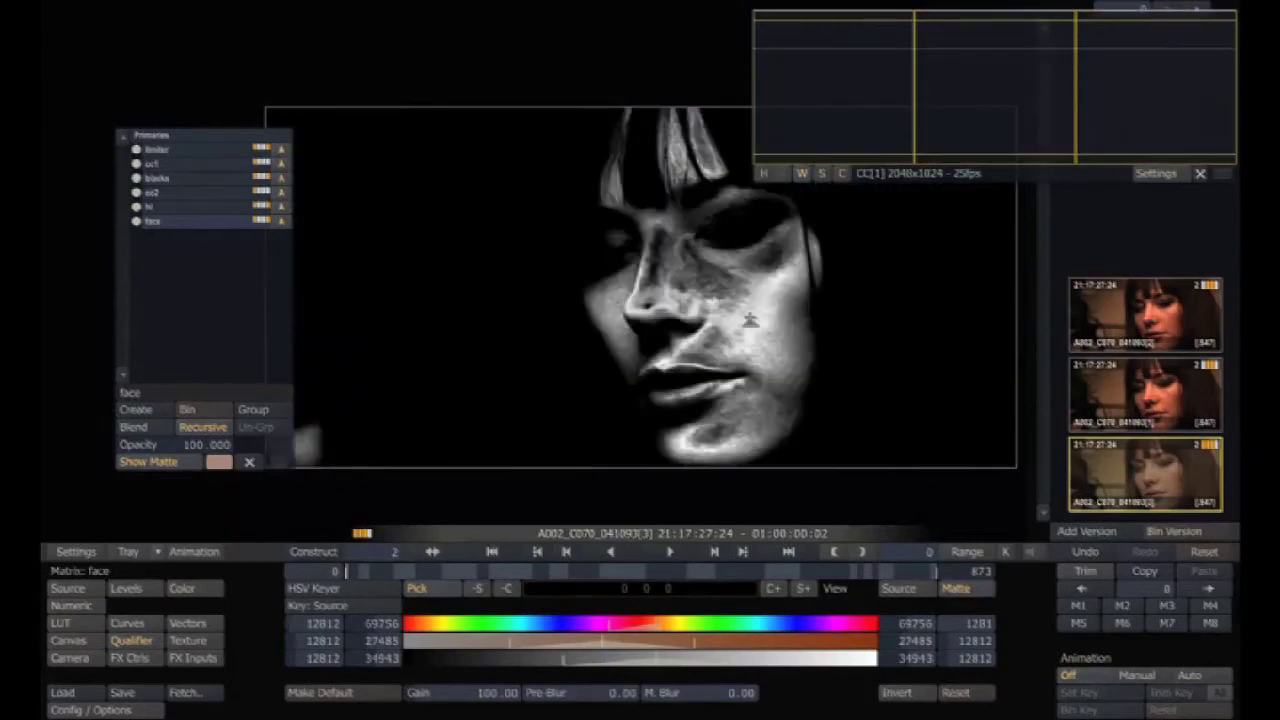
pyautogui.moveTo(751, 320); pyautogui.dragTo(726, 282)
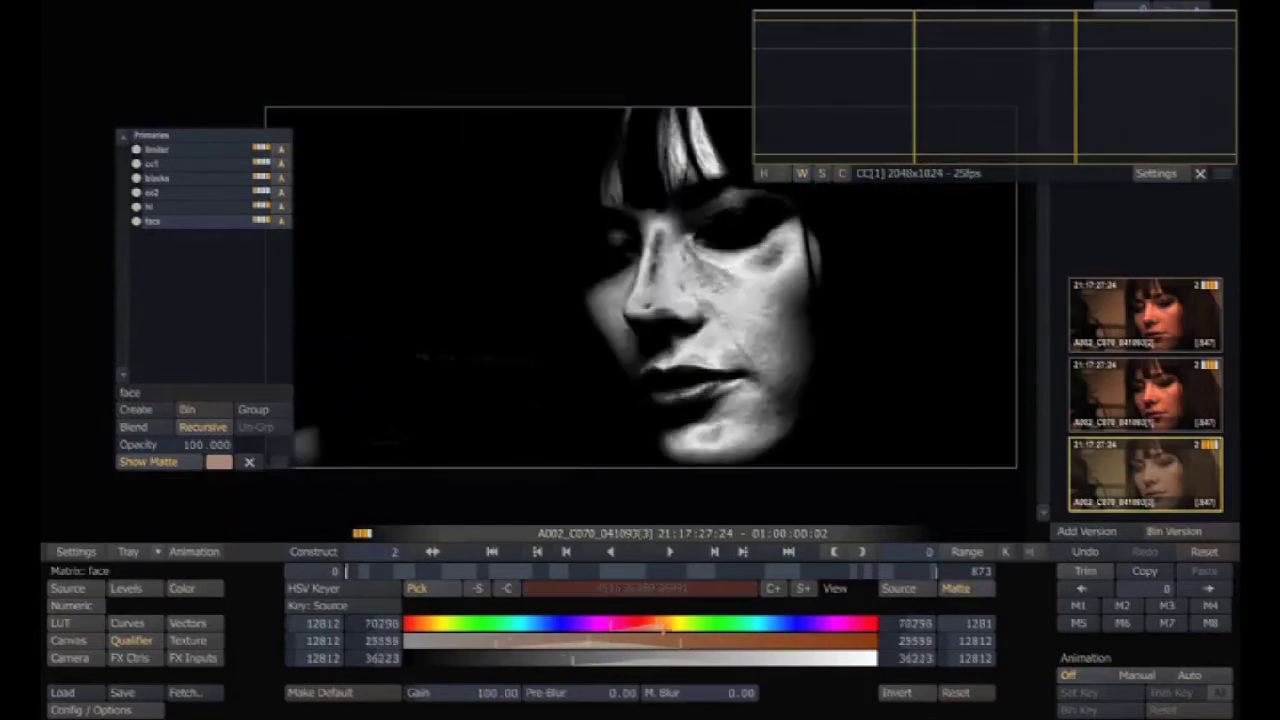
# - Adjust the skin key's hue, saturation and luminance ranges to fill in the face, and soften the key with matte blur
pyautogui.moveTo(662, 629); pyautogui.dragTo(681, 625)
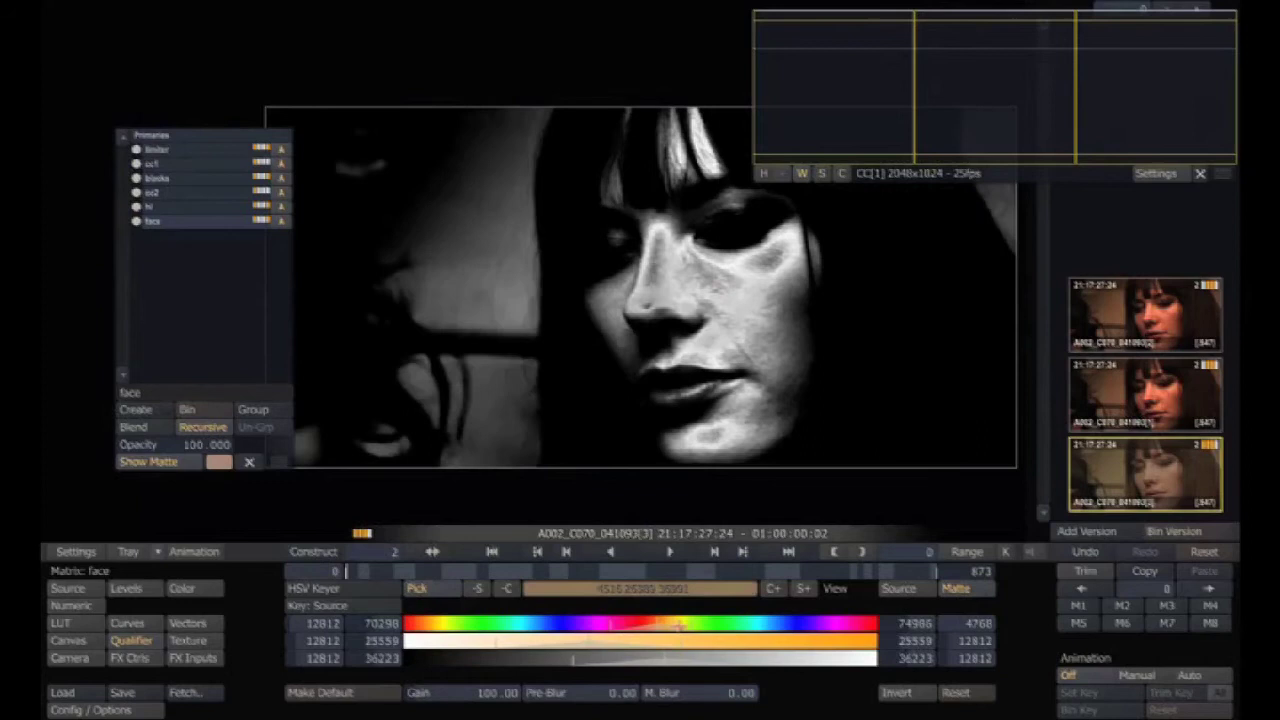
pyautogui.moveTo(605, 642); pyautogui.dragTo(582, 641)
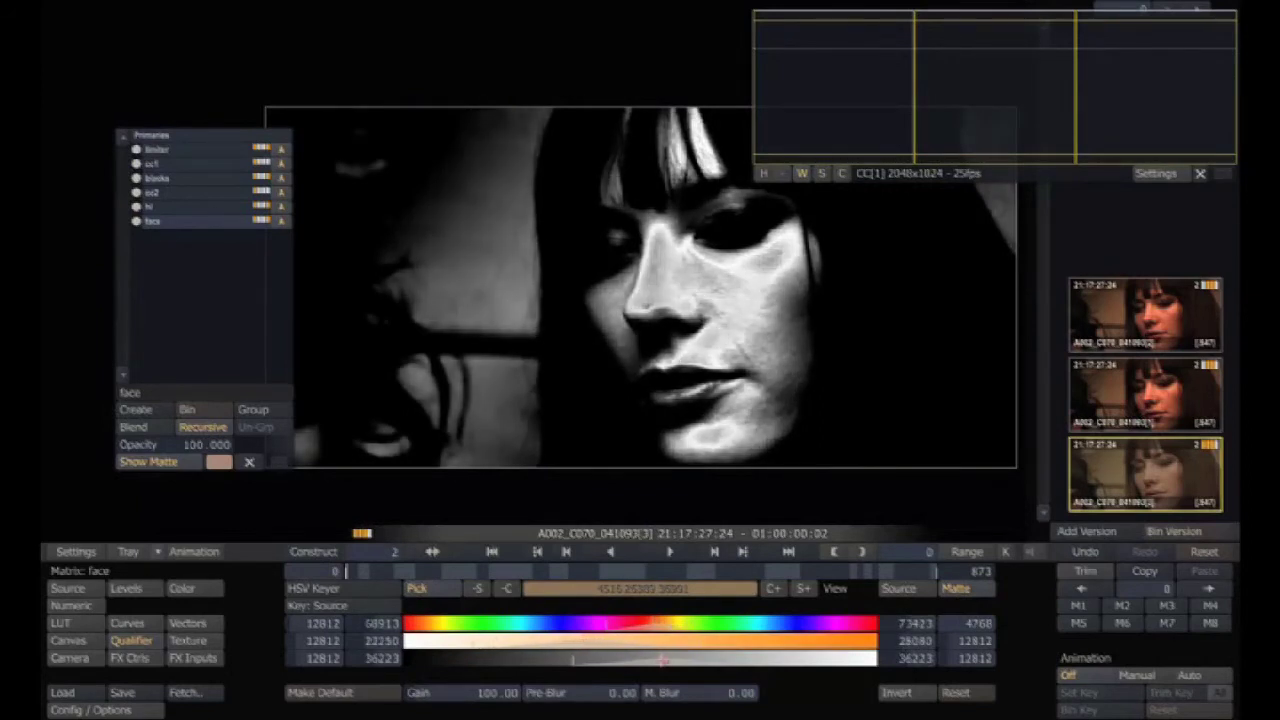
pyautogui.moveTo(662, 660)
pyautogui.mouseDown()
pyautogui.moveTo(635, 660)
pyautogui.moveTo(662, 660)
pyautogui.mouseUp()
pyautogui.click(744, 693)
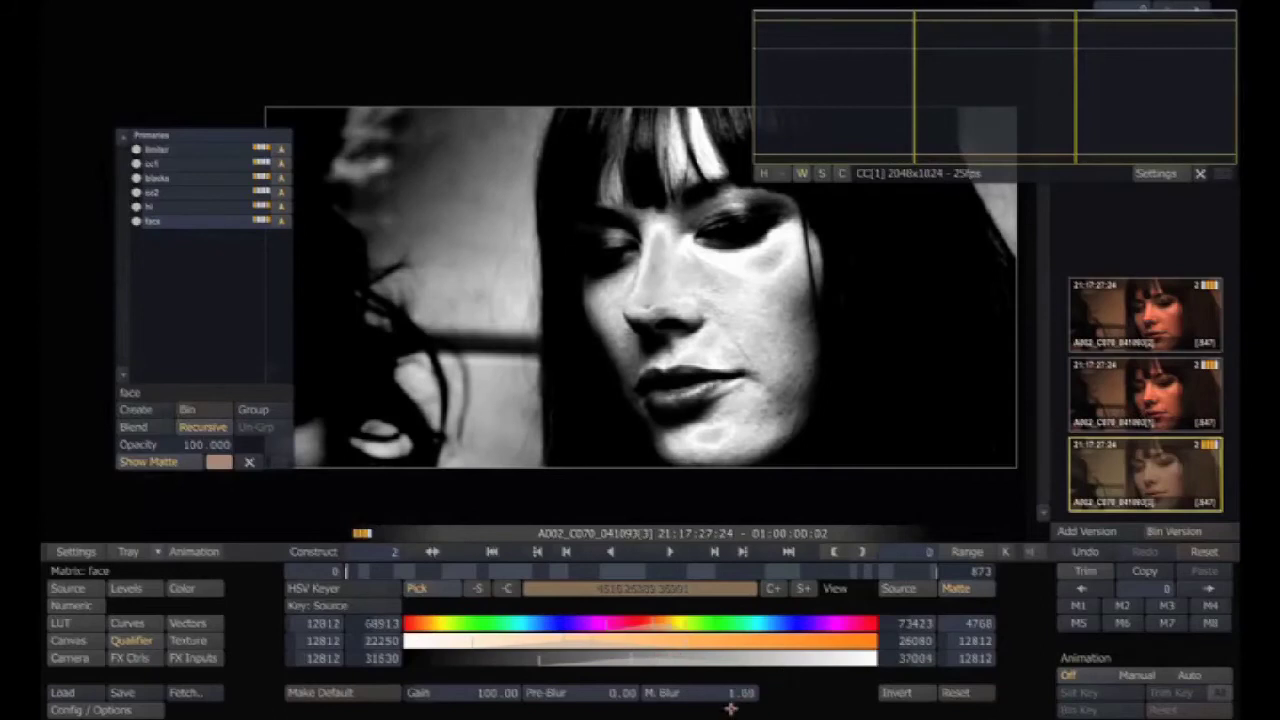
pyautogui.moveTo(731, 708); pyautogui.dragTo(714, 700)
# - Fit a circle shape around the face, with Scale X about 47, Rotate Z about -17.4 and softness about 373
pyautogui.click(68, 640)
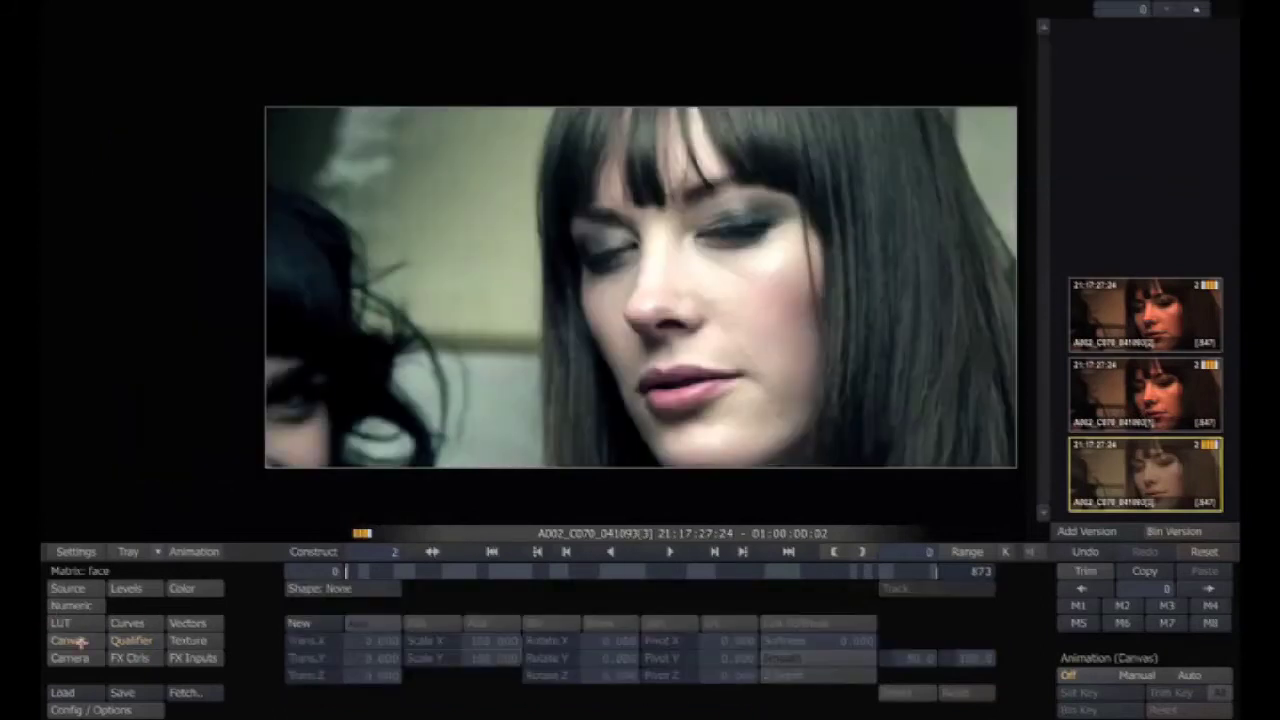
pyautogui.click(372, 600)
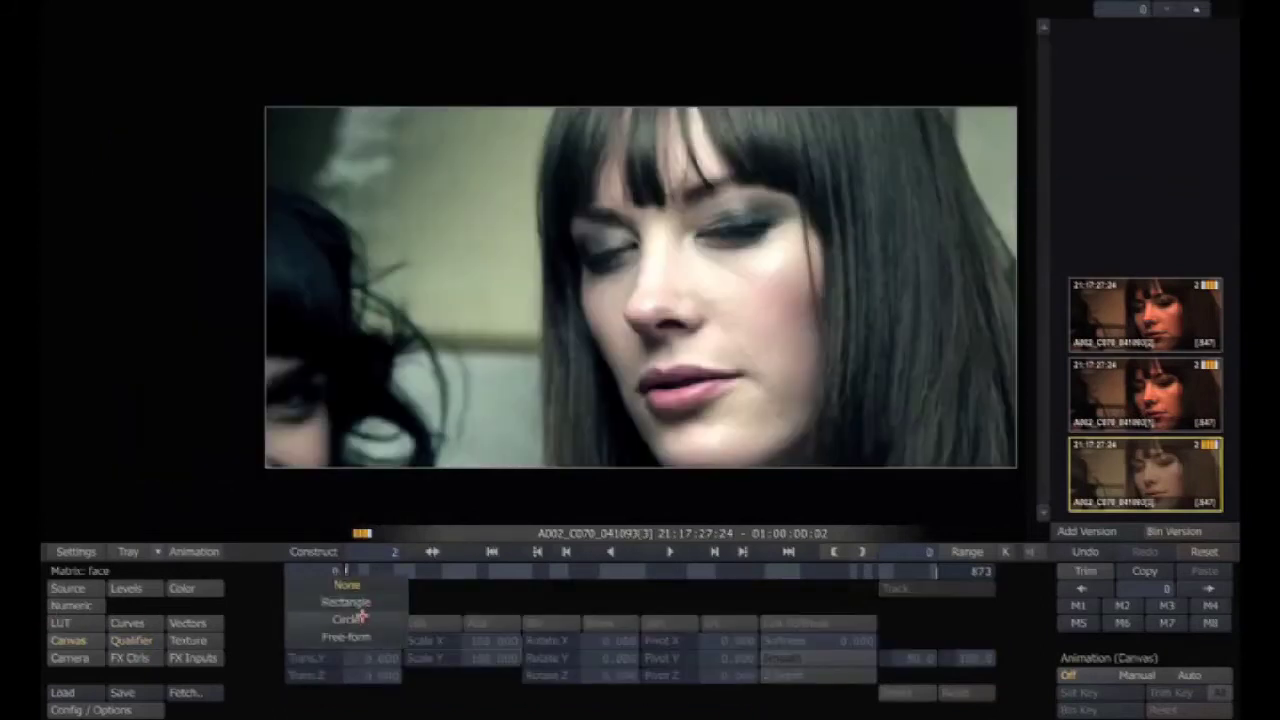
pyautogui.click(362, 616)
pyautogui.moveTo(452, 468); pyautogui.dragTo(652, 474)
pyautogui.moveTo(740, 246); pyautogui.dragTo(725, 247)
pyautogui.moveTo(740, 291); pyautogui.dragTo(720, 282)
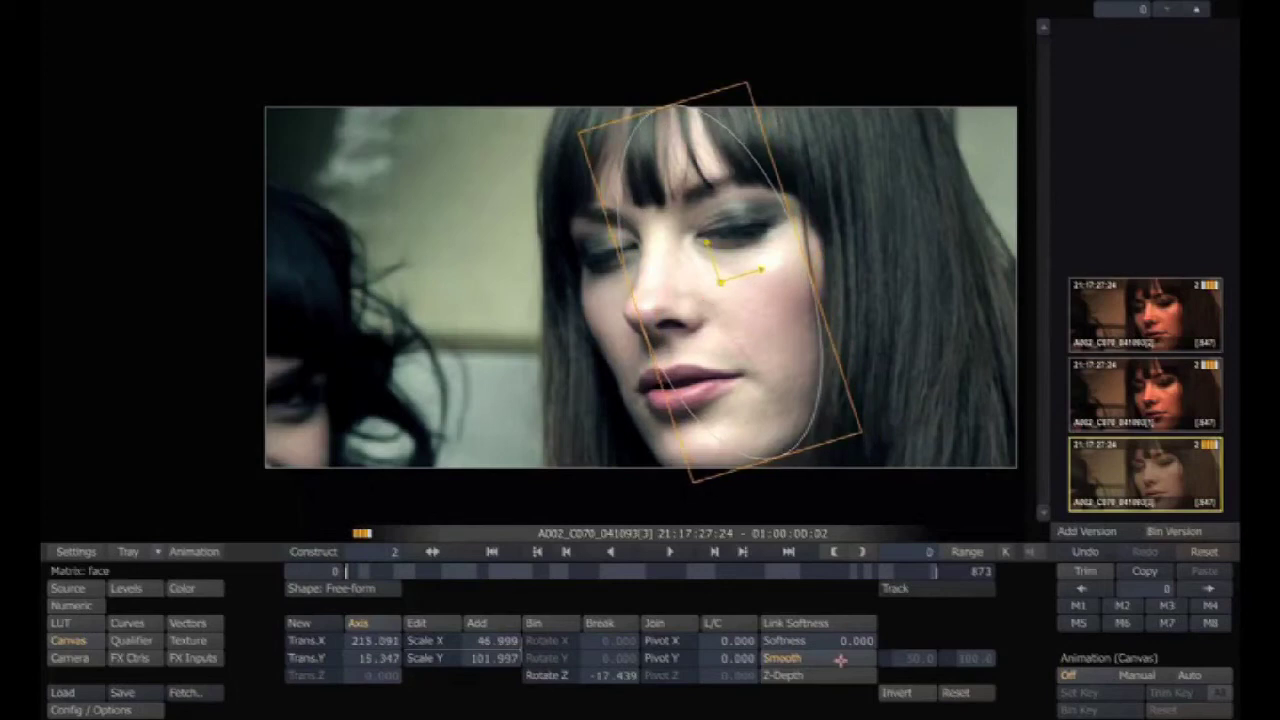
pyautogui.moveTo(855, 627); pyautogui.dragTo(888, 543)
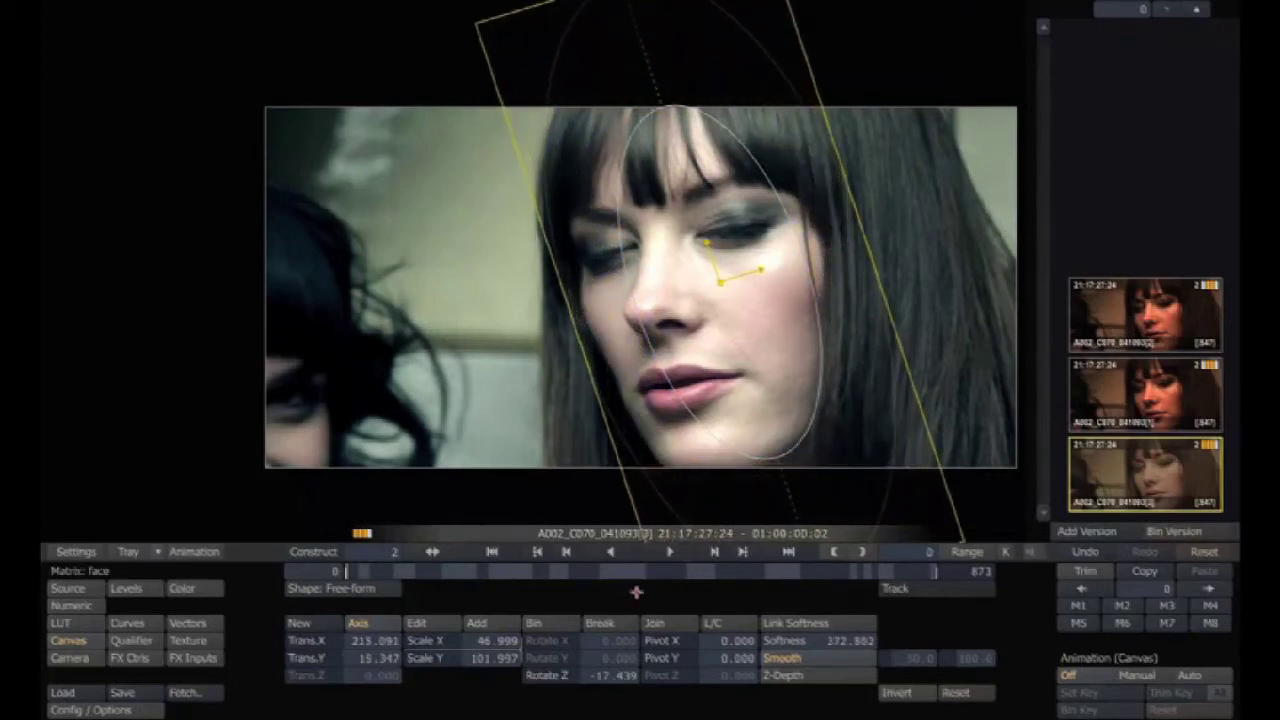
# - Enable the playback range and manually keyframe the face shape at frame 0, placed at about Trans.X 196.4 and Trans.Y 0
pyautogui.click(974, 556)
pyautogui.moveTo(403, 571); pyautogui.dragTo(342, 572)
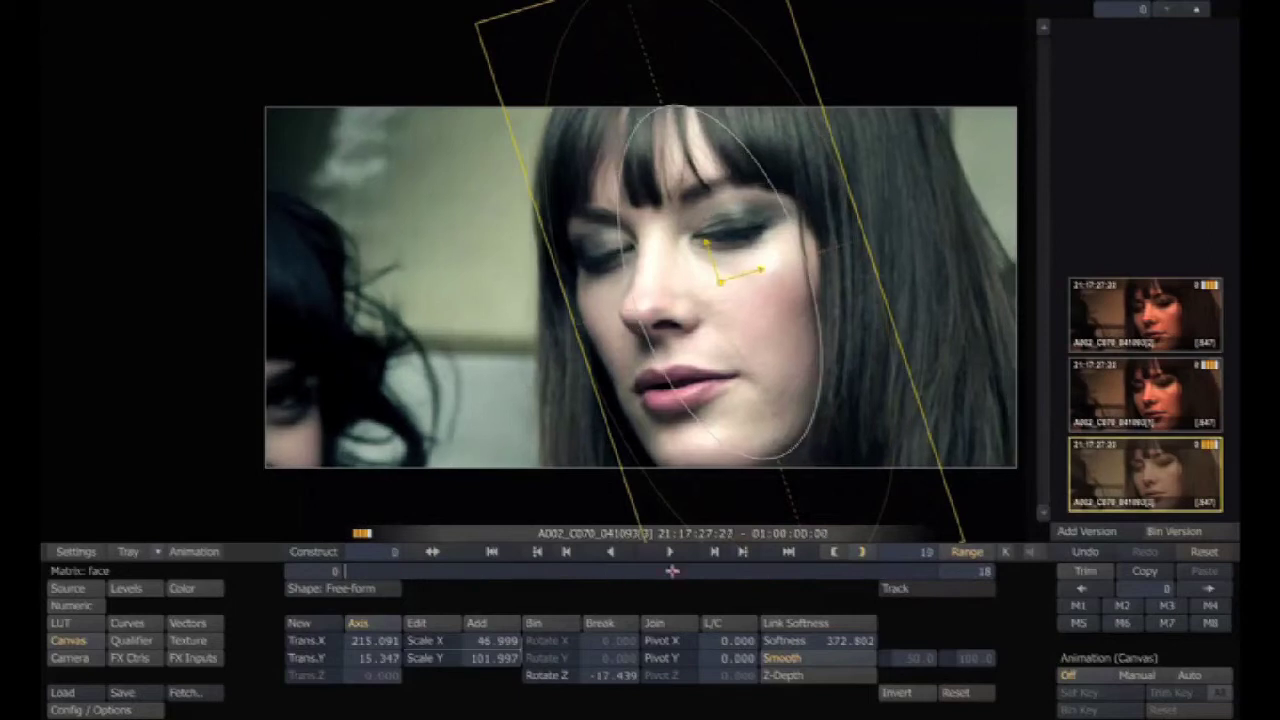
pyautogui.click(1136, 674)
pyautogui.click(1086, 694)
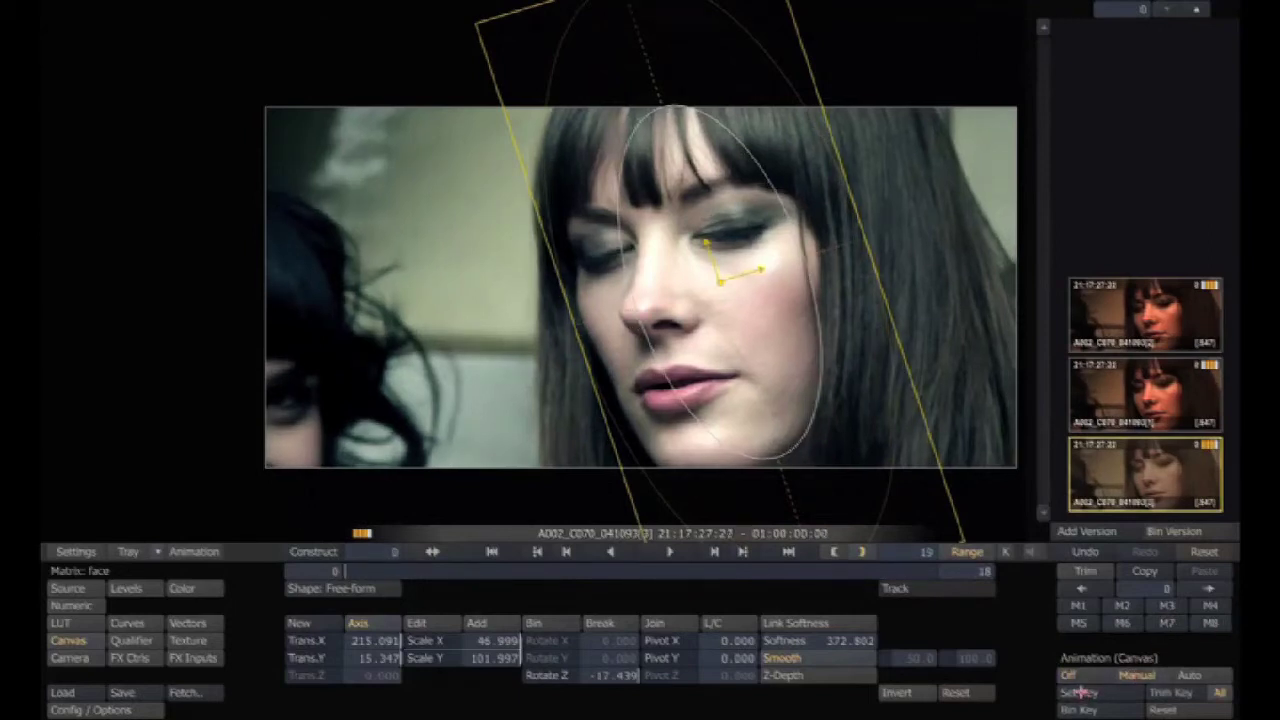
pyautogui.moveTo(766, 421); pyautogui.dragTo(759, 426)
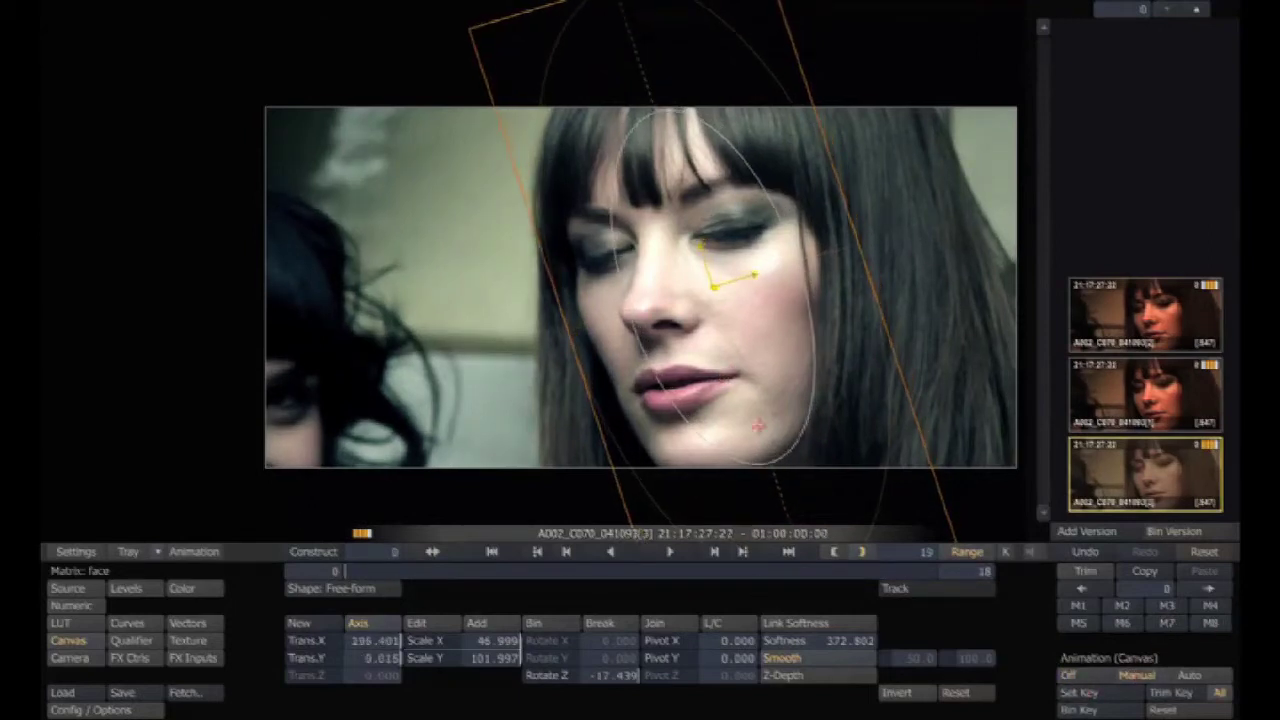
# - Keyframe the face shape at frame 18, moved to about Trans.X 329.5 and Trans.Y 42.7, and return to frame 0
pyautogui.moveTo(403, 569); pyautogui.dragTo(985, 566)
pyautogui.moveTo(747, 416); pyautogui.dragTo(796, 400)
pyautogui.click(1078, 693)
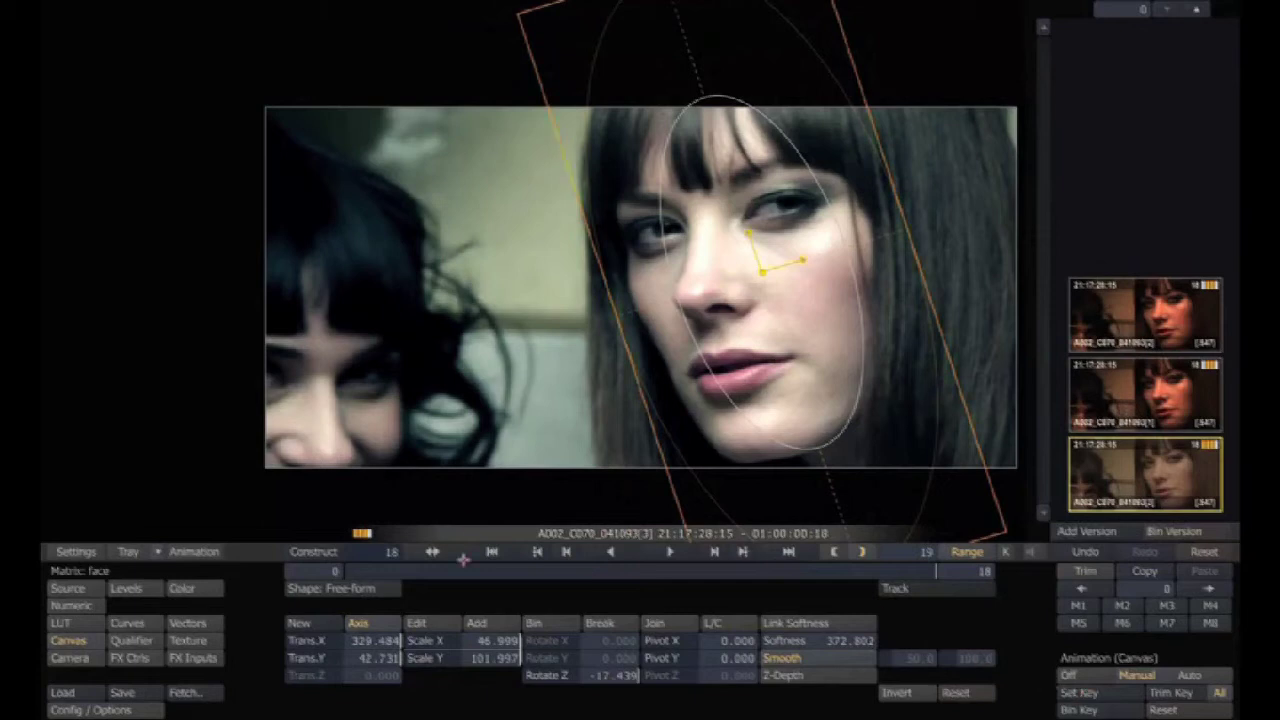
pyautogui.moveTo(595, 571); pyautogui.dragTo(278, 579)
# - Grade the face scaffold with master gain 865, Color-B hue shift -10.3 and Color-B saturation 77.7, and raise its master gamma
pyautogui.moveTo(43, 375)
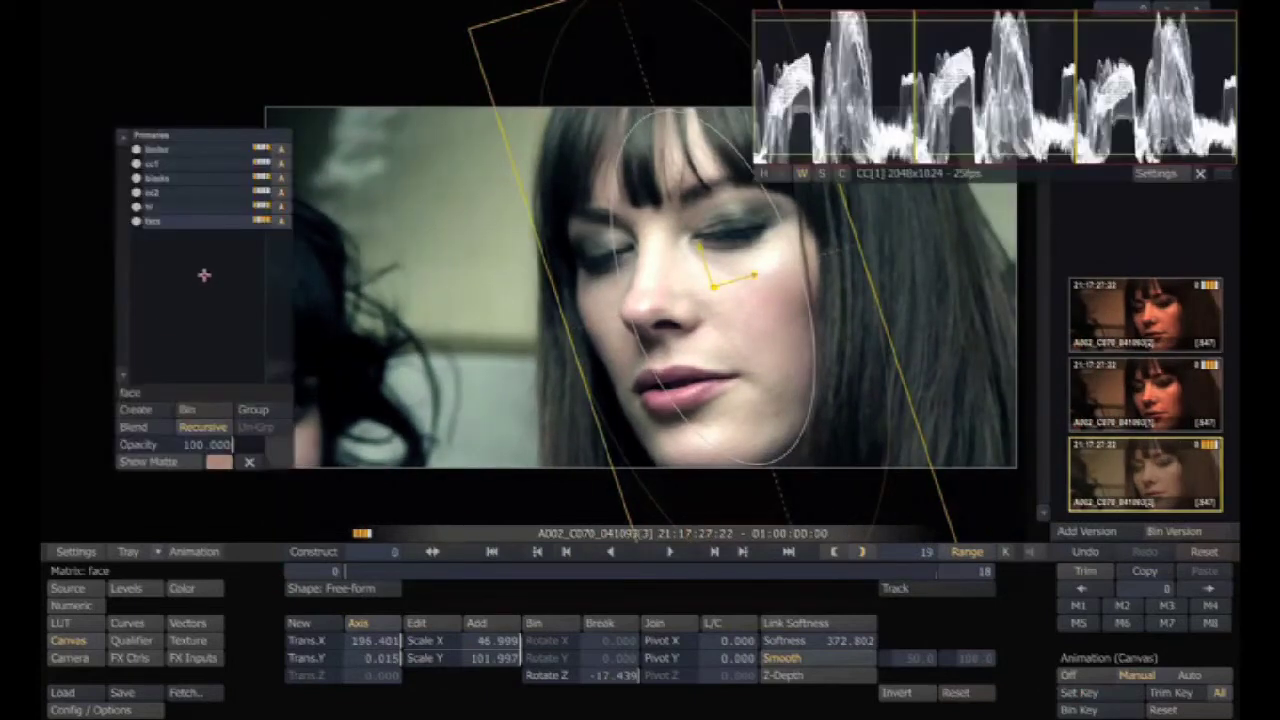
pyautogui.click(95, 606)
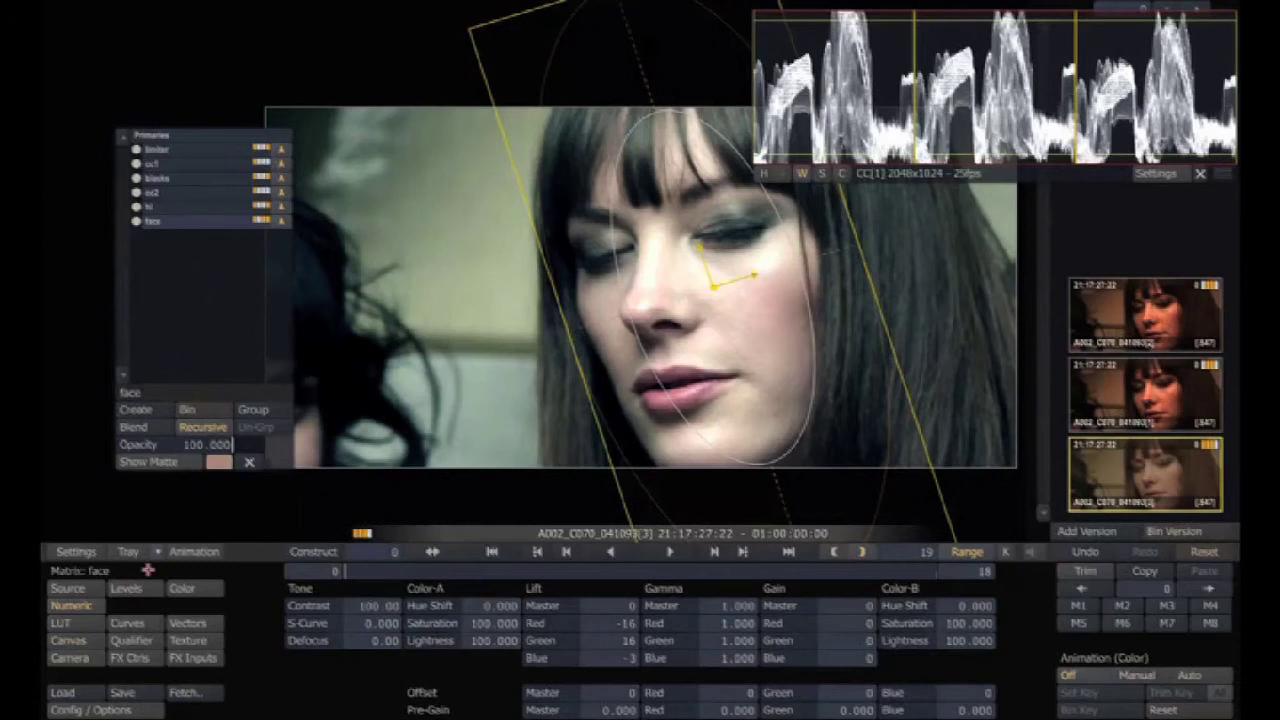
pyautogui.press('s')
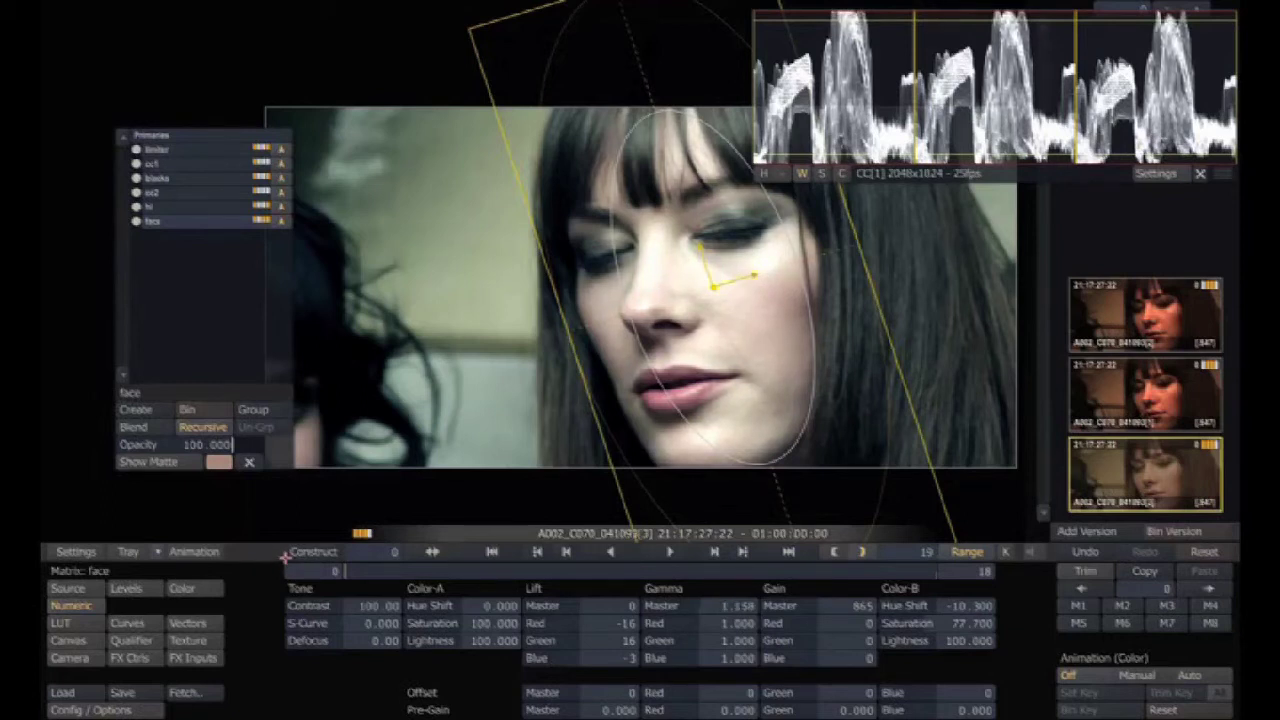
# - Deepen the shadows in the blacks scaffold with a master lift of -6960, and bring the limiter scaffold's master gain to -5283
pyautogui.click(196, 177)
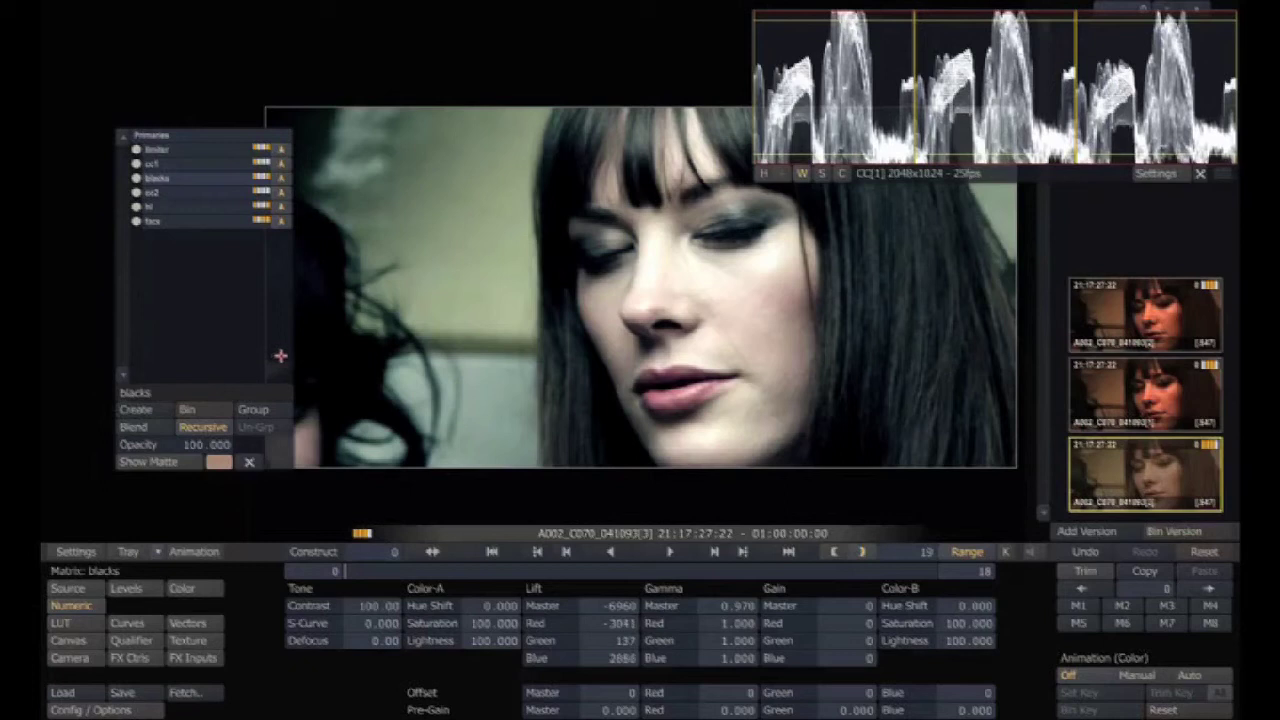
pyautogui.click(218, 150)
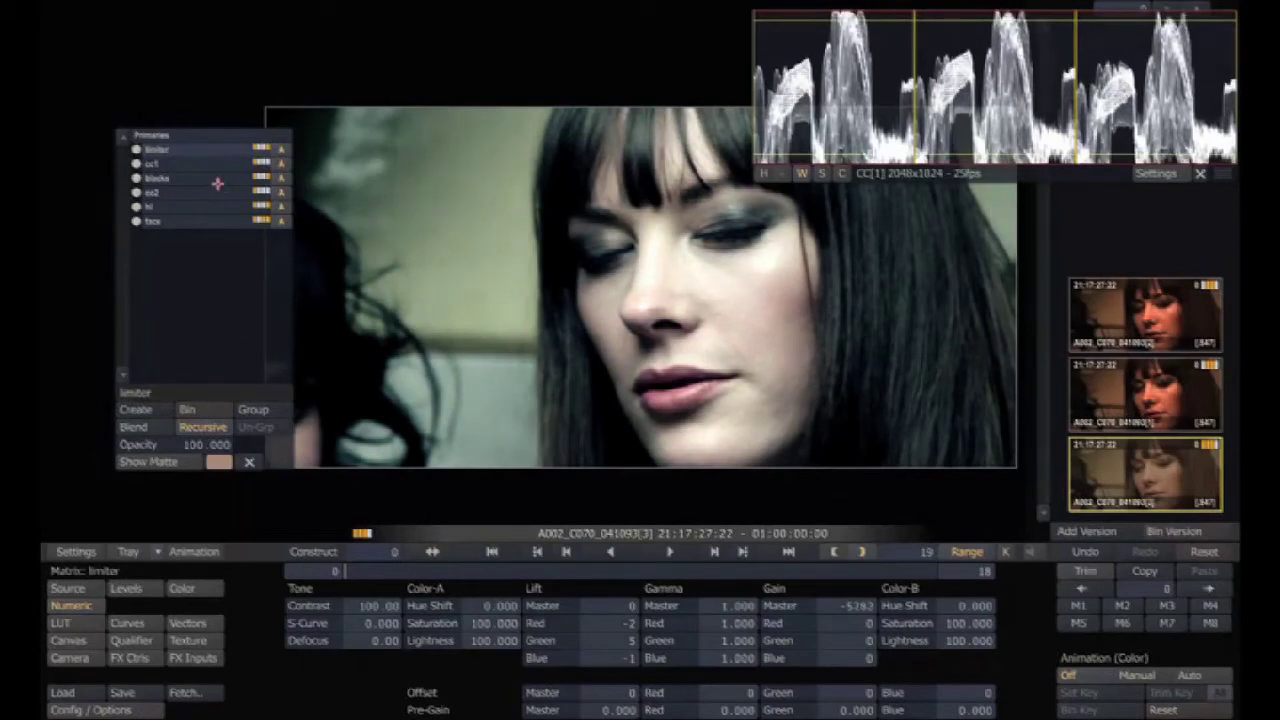
# - Add a new scaffold after the face scaffold and sample the lip colour with an HSV keyer
pyautogui.click(214, 219)
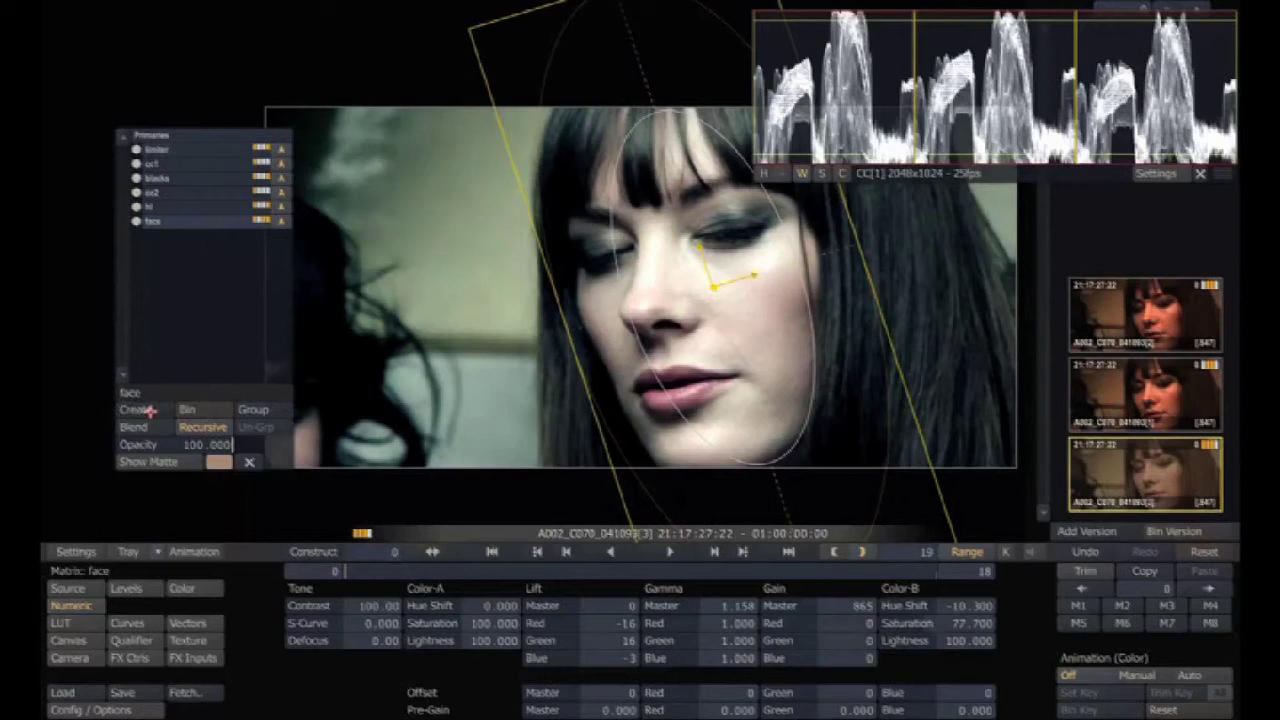
pyautogui.click(148, 410)
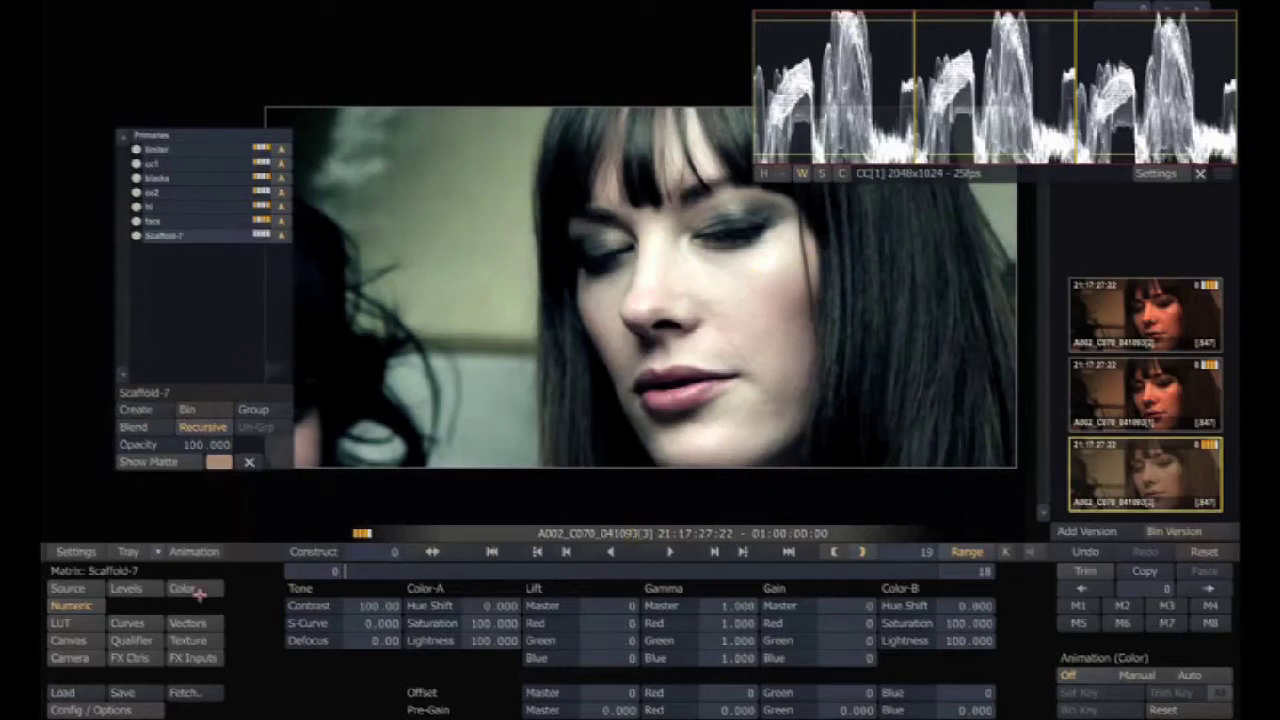
pyautogui.click(128, 641)
pyautogui.click(368, 586)
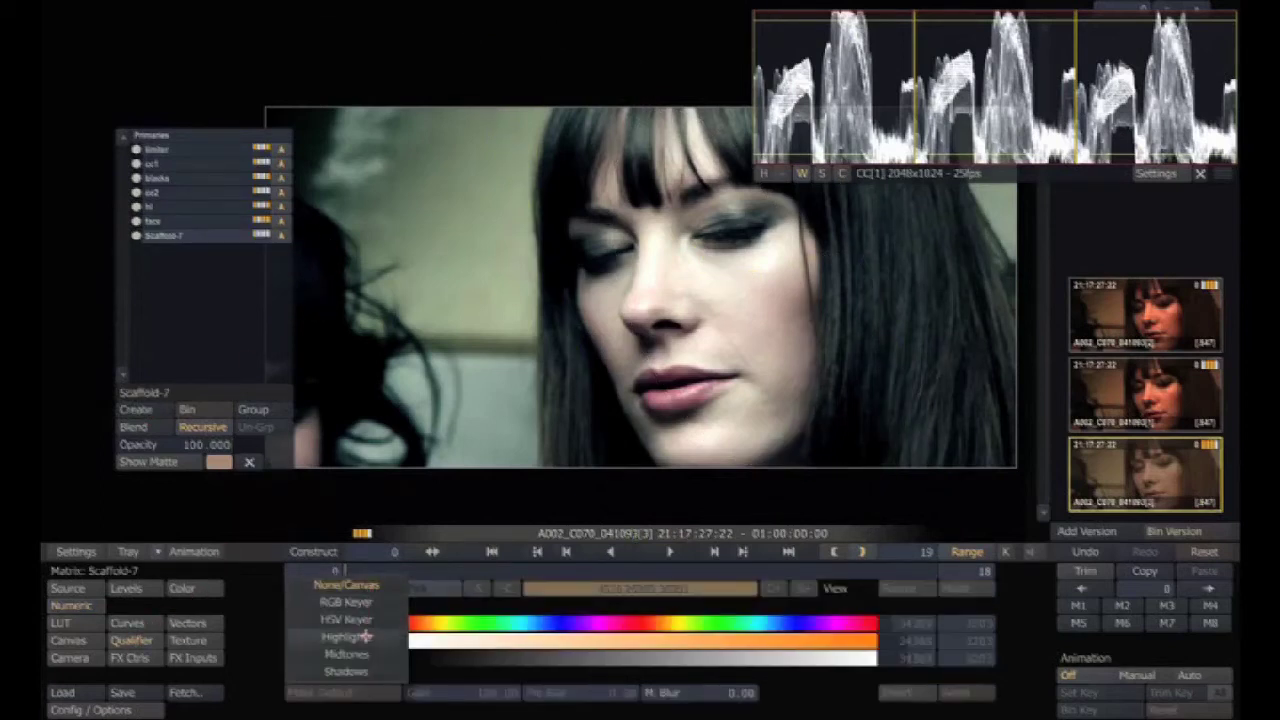
pyautogui.click(372, 621)
pyautogui.click(682, 400)
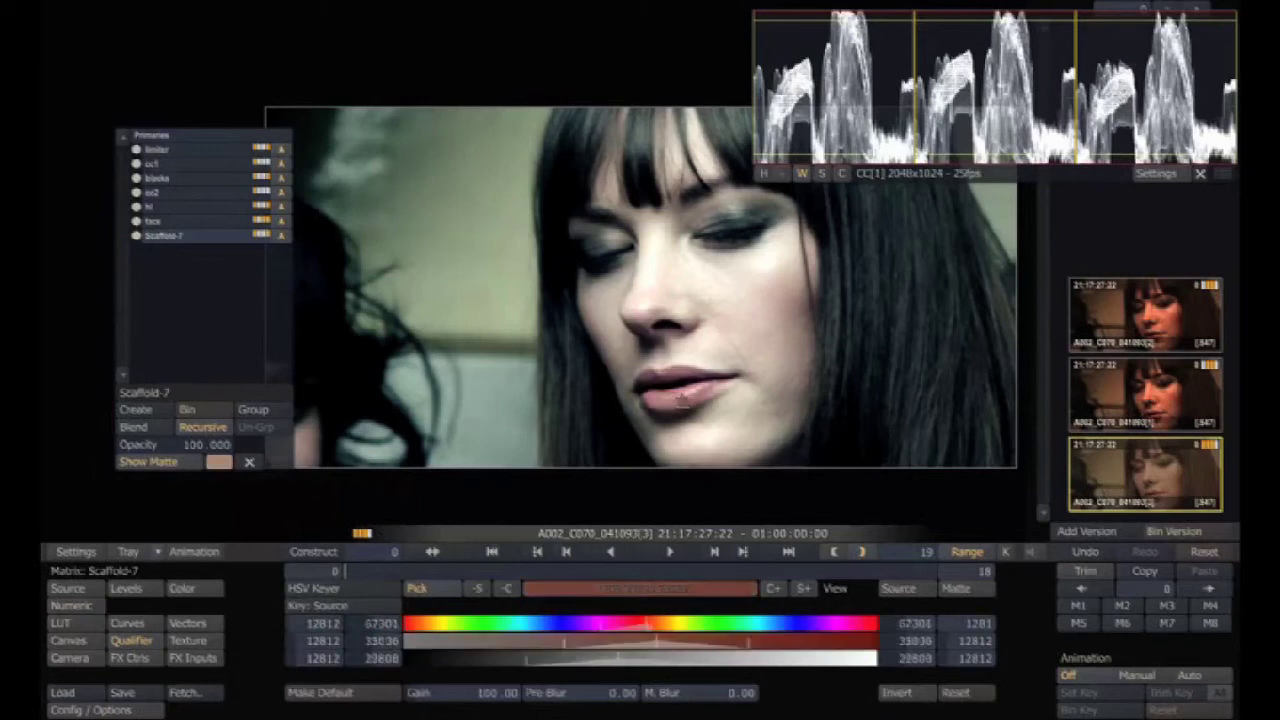
# - Refine the lip key's hue range in the matte view and add matte blur
pyautogui.click(955, 588)
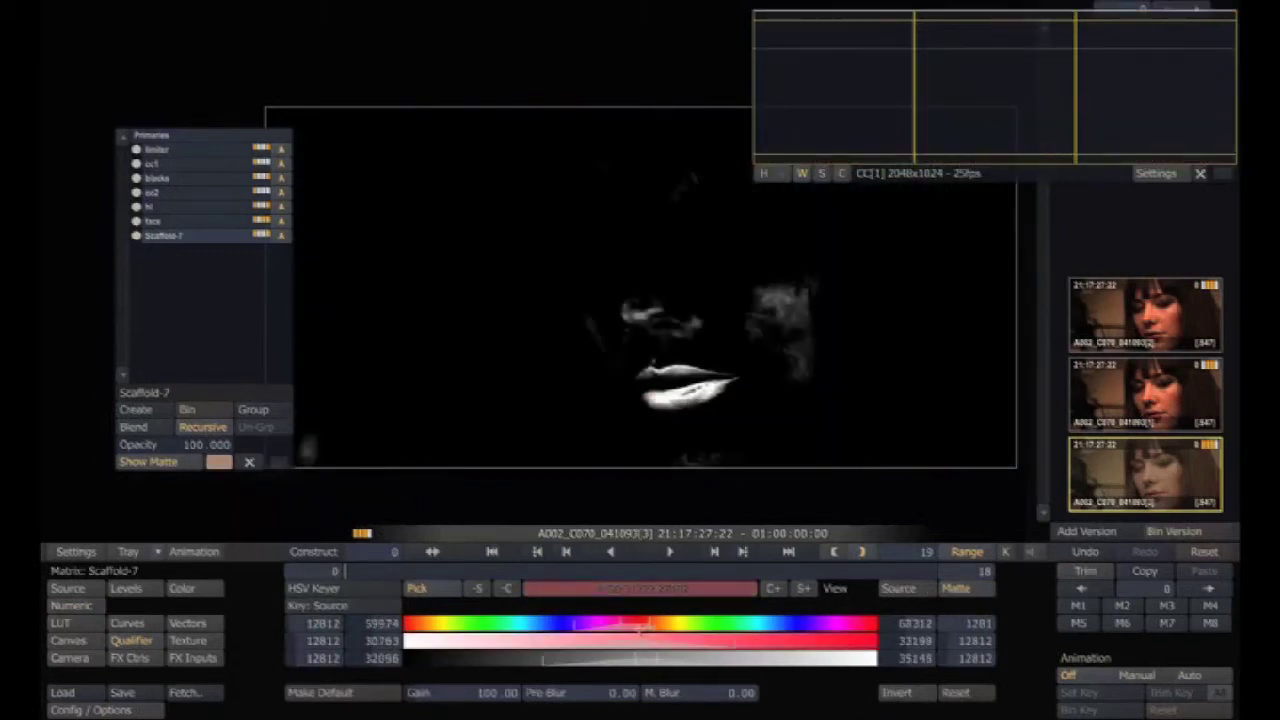
pyautogui.moveTo(640, 630); pyautogui.dragTo(638, 631)
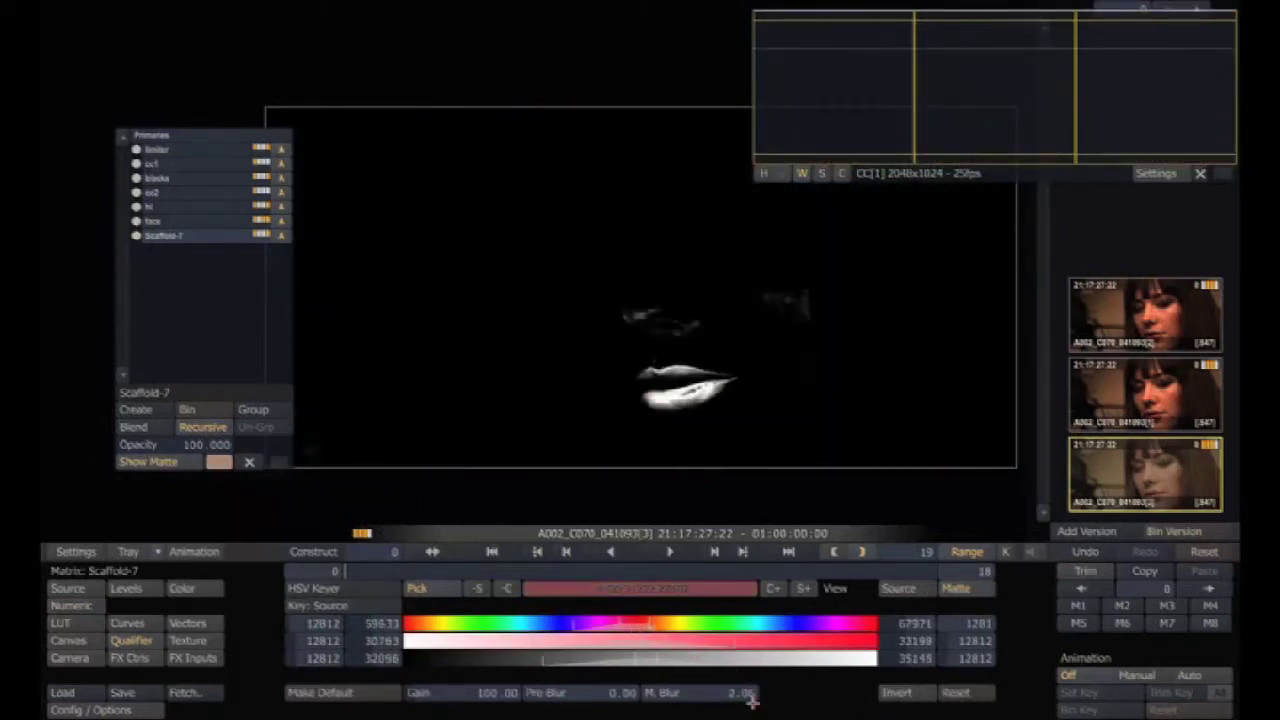
pyautogui.moveTo(752, 702); pyautogui.dragTo(802, 674)
# - Draw a closed free-form shape around the lips, scaled to about 83.7 by 68.8, with a softness of about 110.7
pyautogui.click(92, 636)
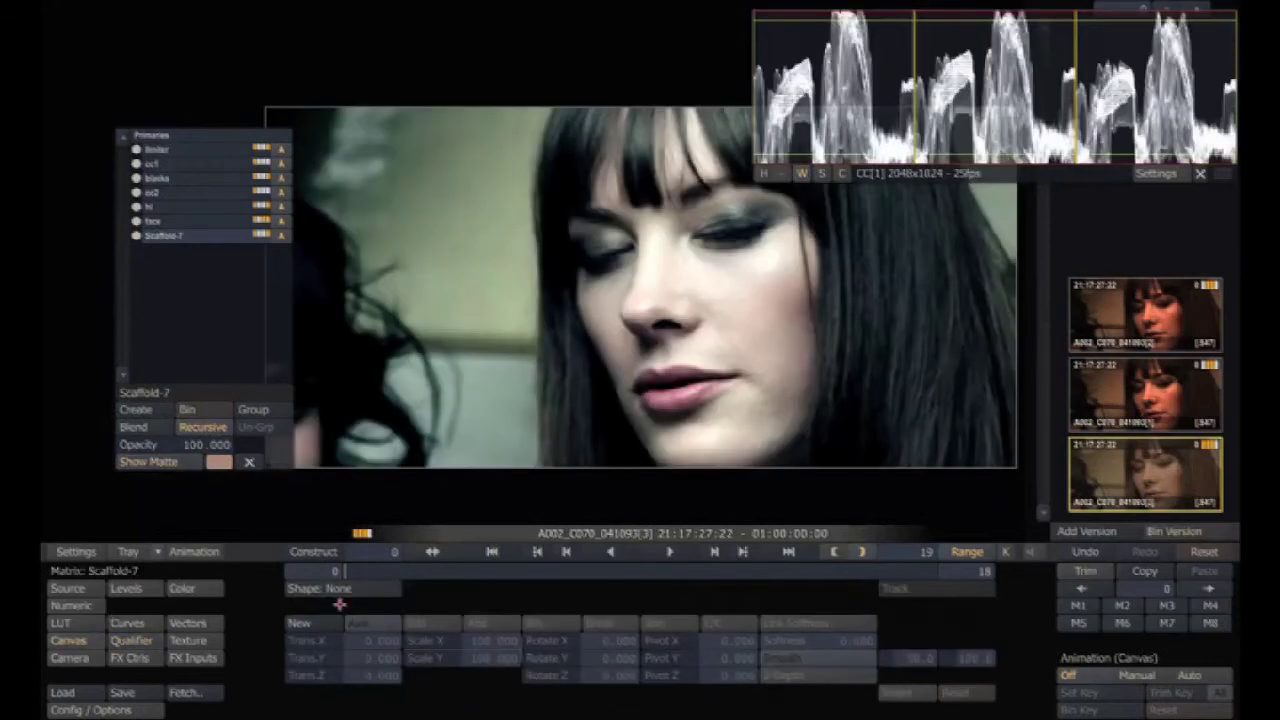
pyautogui.click(344, 588)
pyautogui.click(352, 638)
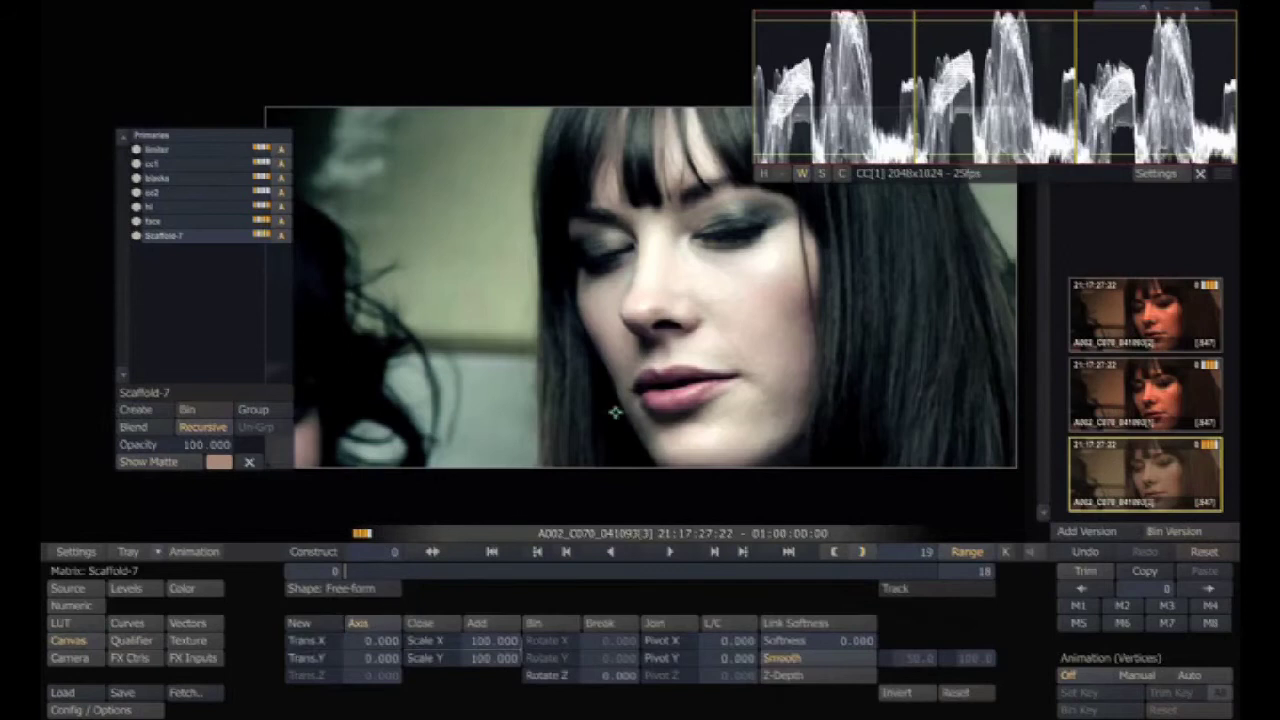
pyautogui.click(649, 359)
pyautogui.click(621, 390)
pyautogui.click(636, 409)
pyautogui.click(662, 422)
pyautogui.click(703, 408)
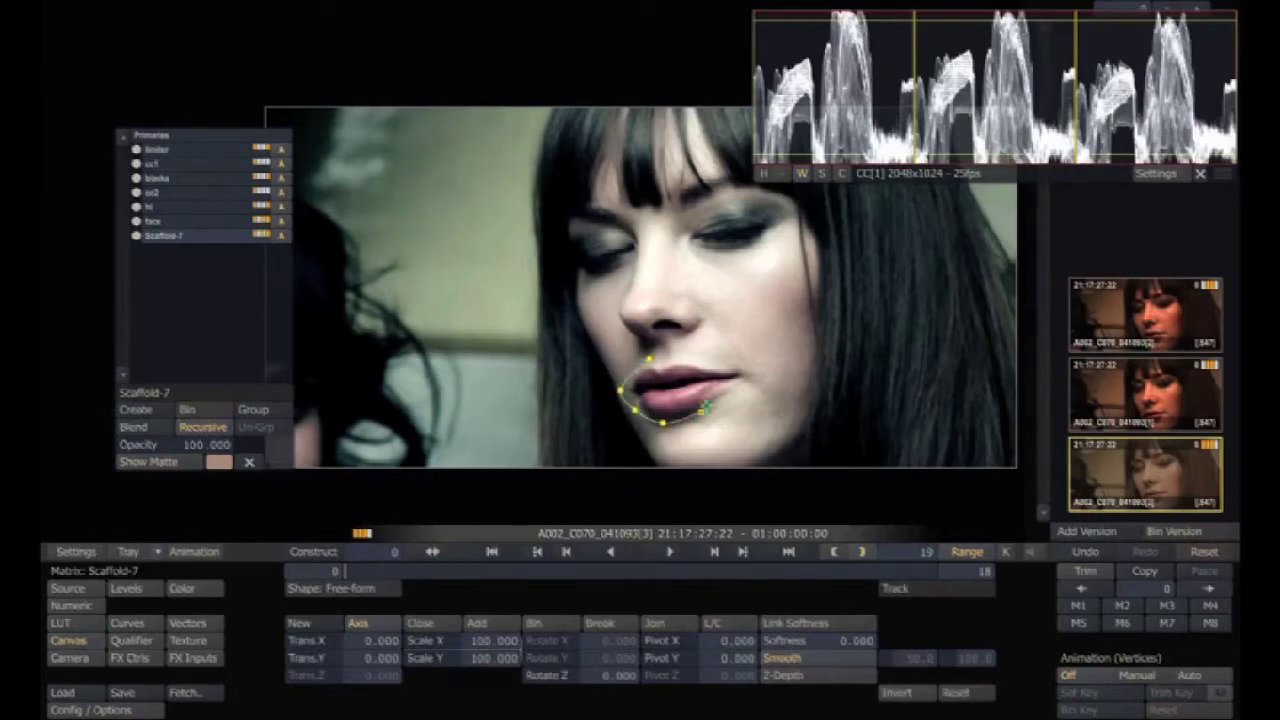
pyautogui.click(705, 358)
pyautogui.click(656, 356)
pyautogui.moveTo(757, 360); pyautogui.dragTo(714, 372)
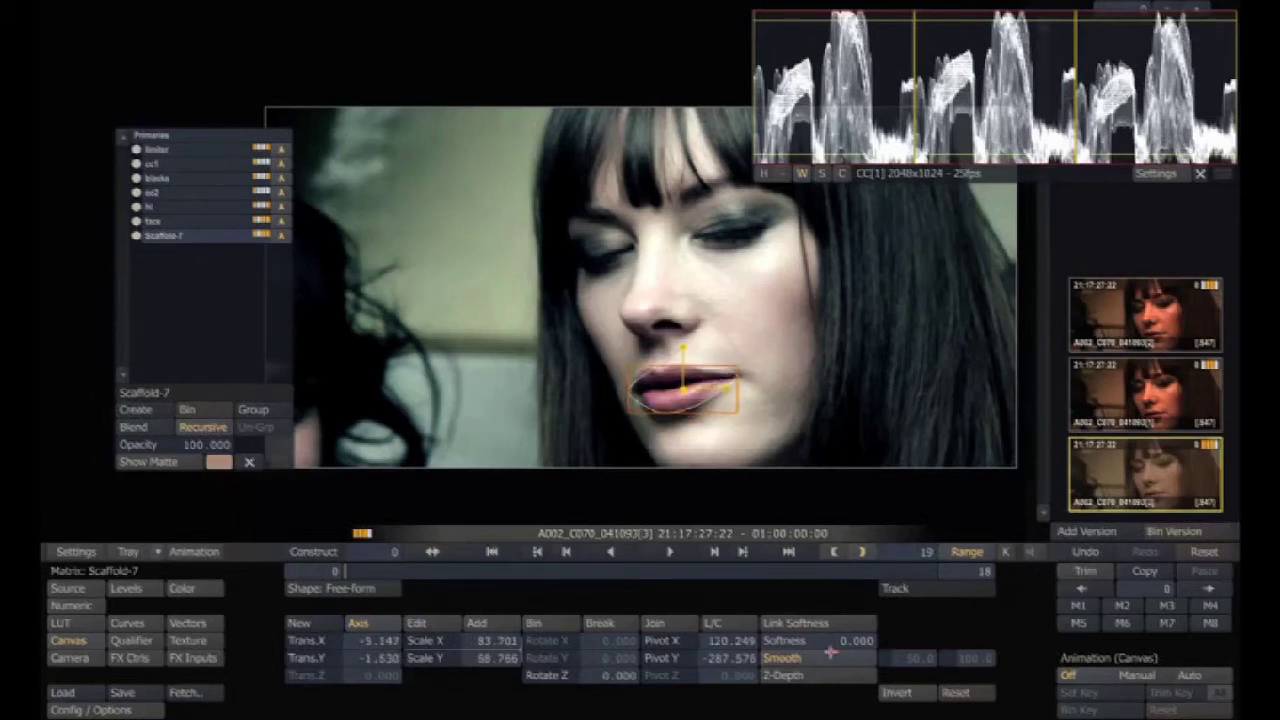
pyautogui.moveTo(847, 640)
pyautogui.mouseDown()
pyautogui.moveTo(823, 643)
pyautogui.moveTo(849, 643)
pyautogui.mouseUp()
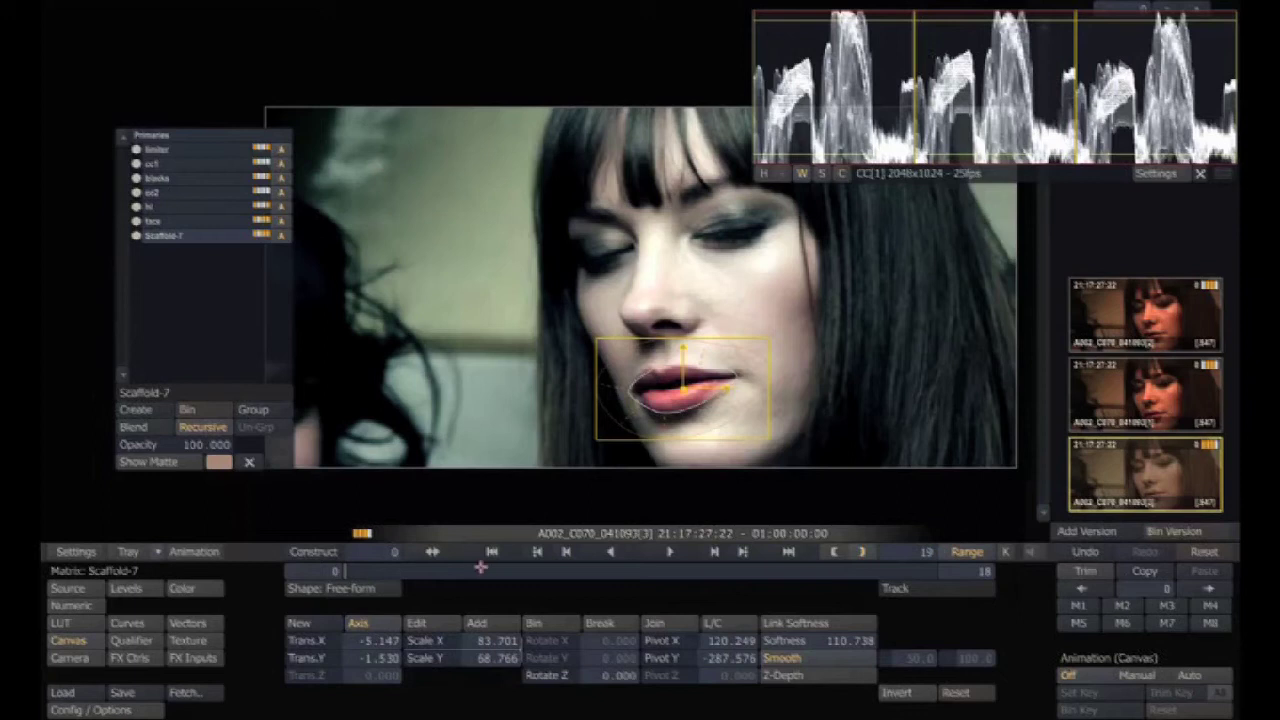
# - Enable manual animation and keyframe the lip shape at frame 0
pyautogui.moveTo(407, 572); pyautogui.dragTo(296, 572)
pyautogui.click(1137, 675)
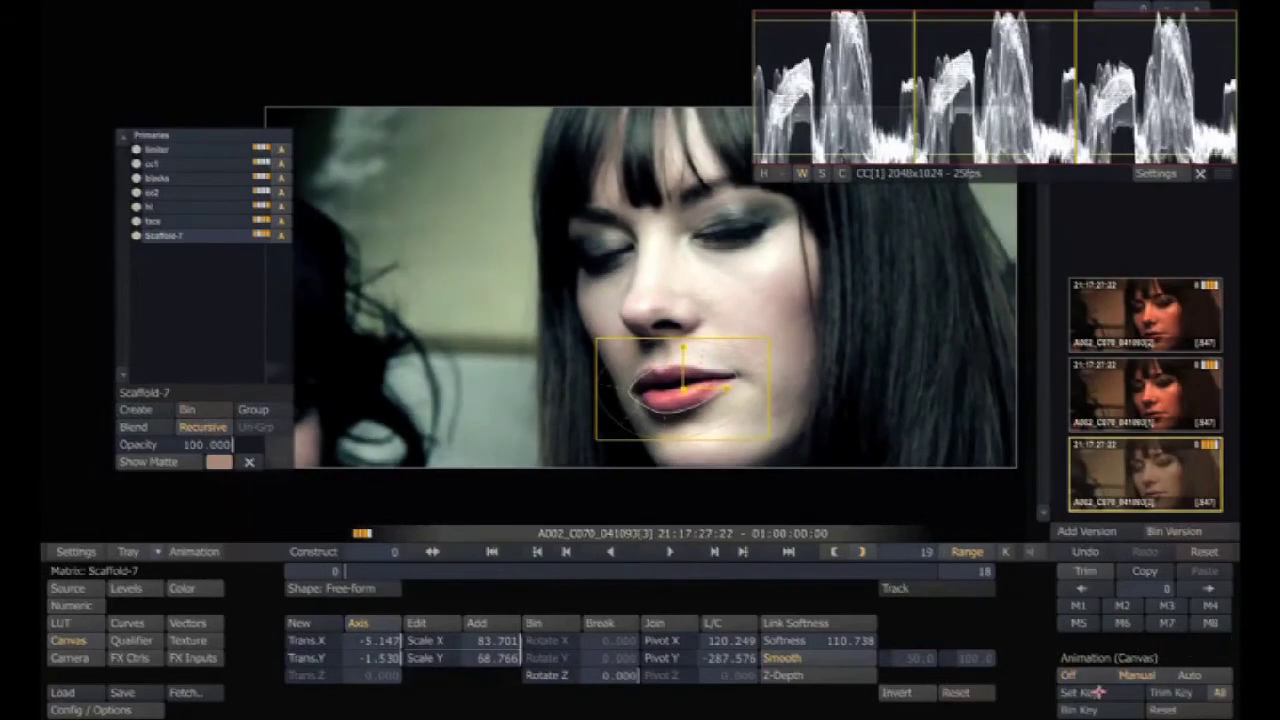
pyautogui.click(410, 571)
# - Keyframe the lip shape at frame 18, moved to about Trans.X 150.1 and Trans.Y 43.0 over the lips
pyautogui.moveTo(611, 567); pyautogui.dragTo(1106, 579)
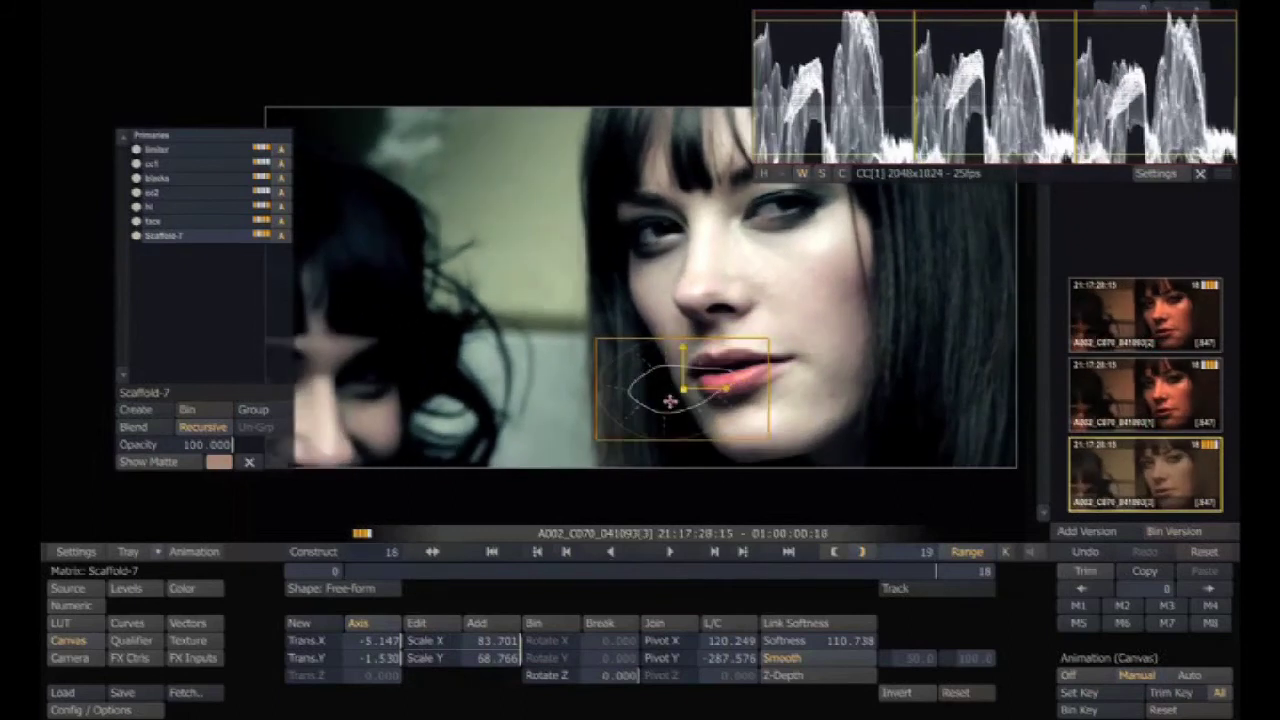
pyautogui.moveTo(653, 401); pyautogui.dragTo(706, 388)
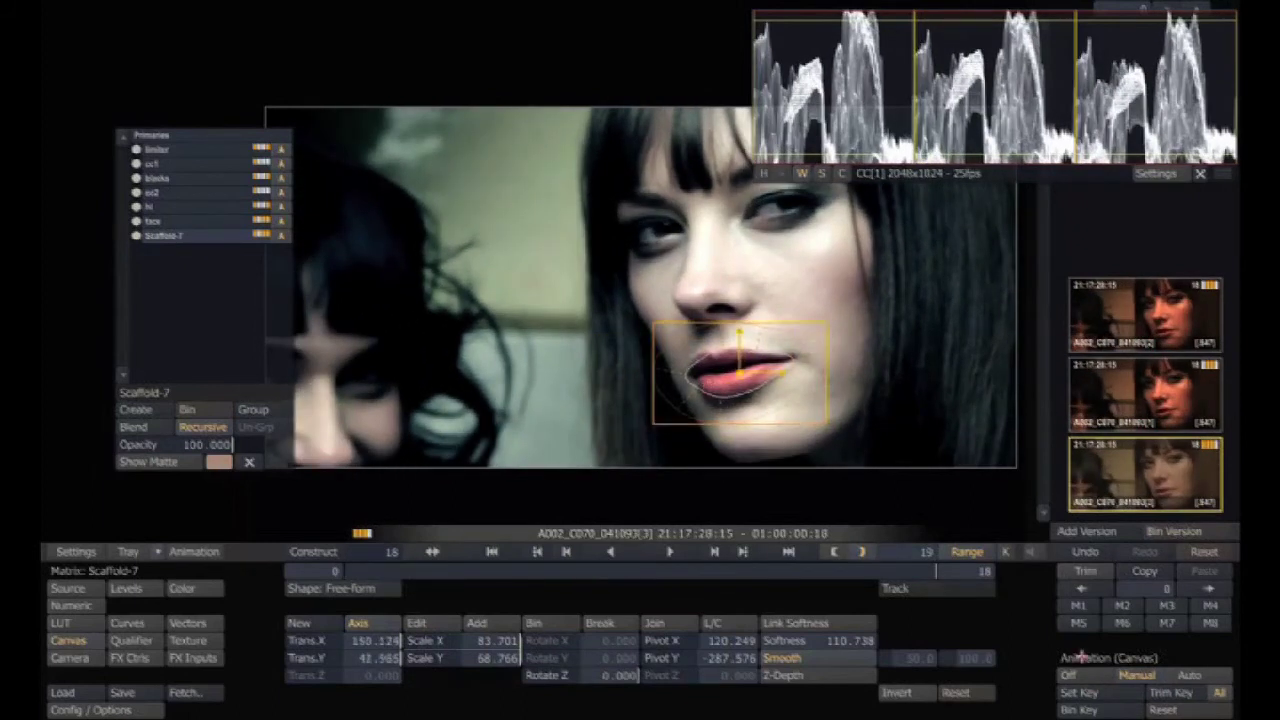
pyautogui.click(1078, 691)
pyautogui.moveTo(918, 571); pyautogui.dragTo(858, 545)
# - Create another scaffold and name it bluewall
pyautogui.click(150, 409)
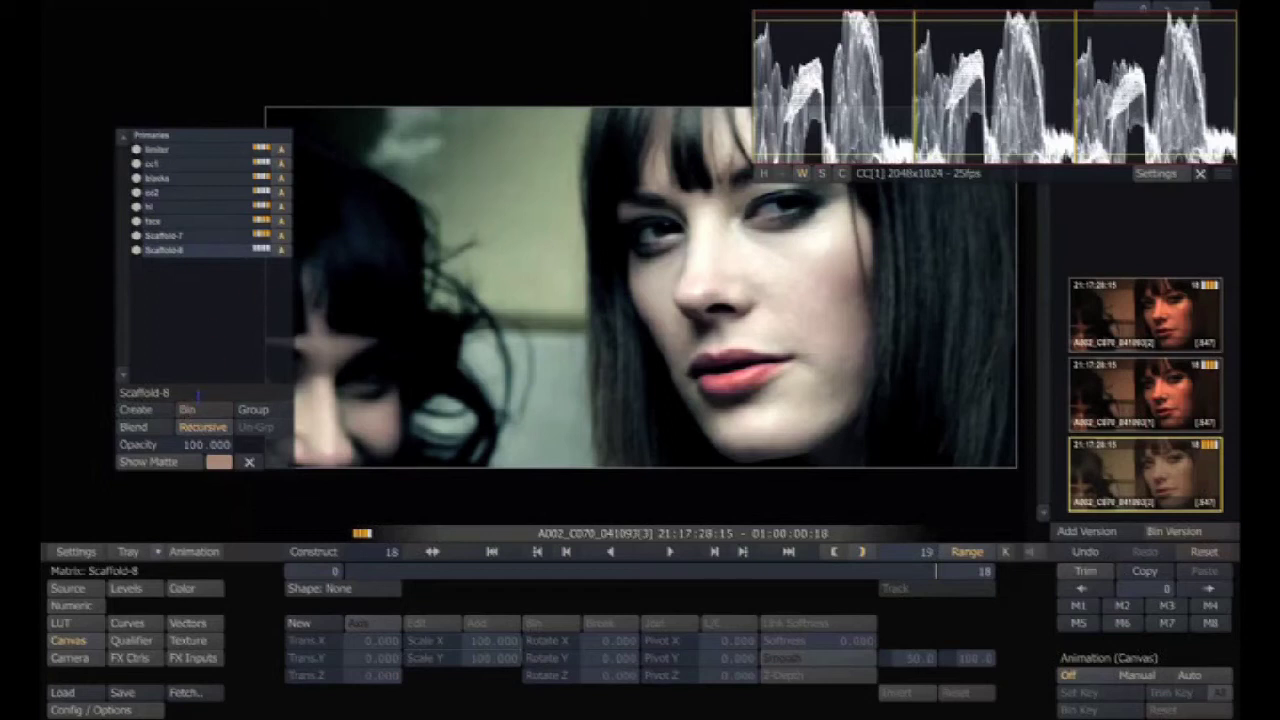
pyautogui.moveTo(198, 395); pyautogui.dragTo(117, 393)
pyautogui.write('bluewall')
pyautogui.press('Return')
# - Sample the background wall with an HSV keyer in the bluewall scaffold and refine the key ranges in the matte view
pyautogui.click(138, 640)
pyautogui.click(363, 598)
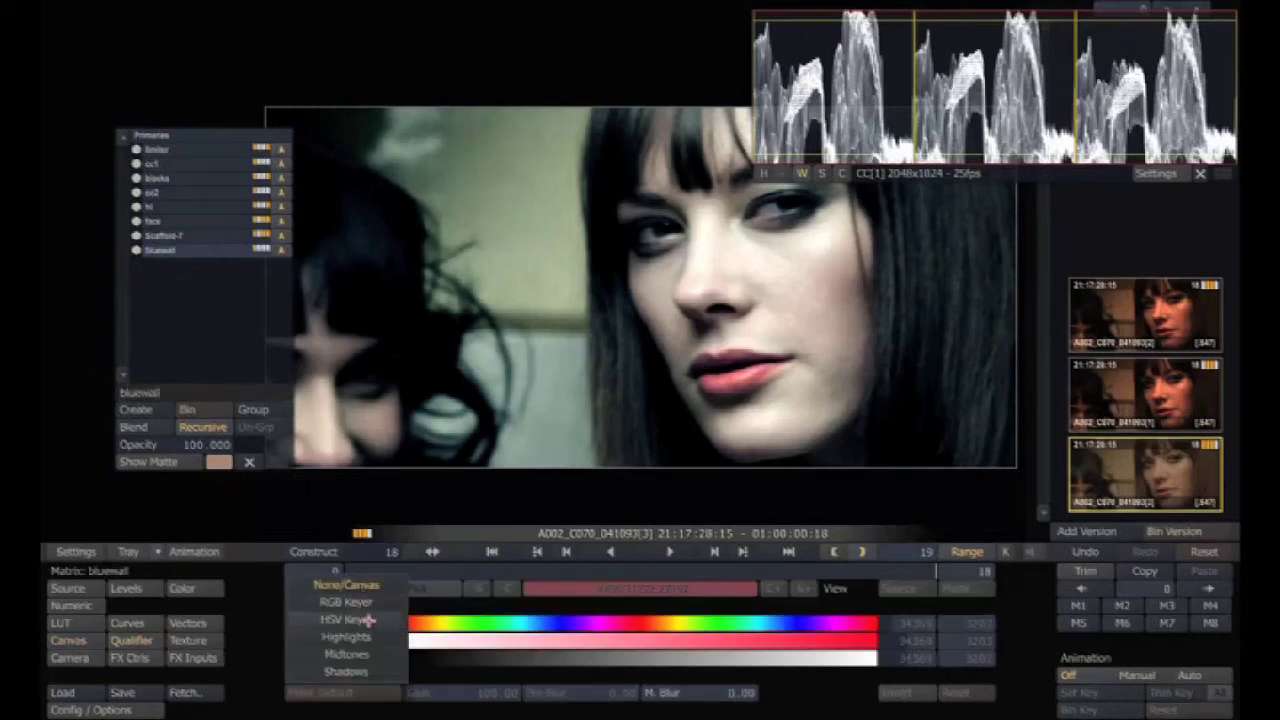
pyautogui.click(369, 617)
pyautogui.click(507, 242)
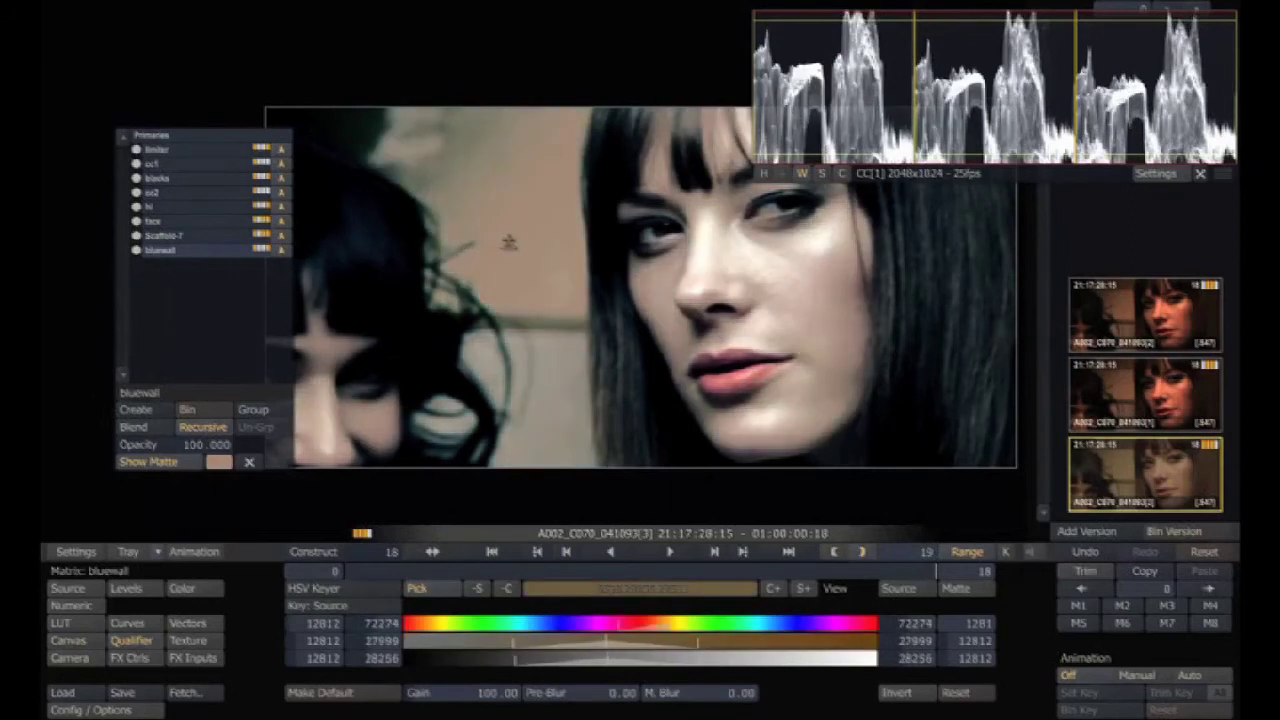
pyautogui.click(957, 588)
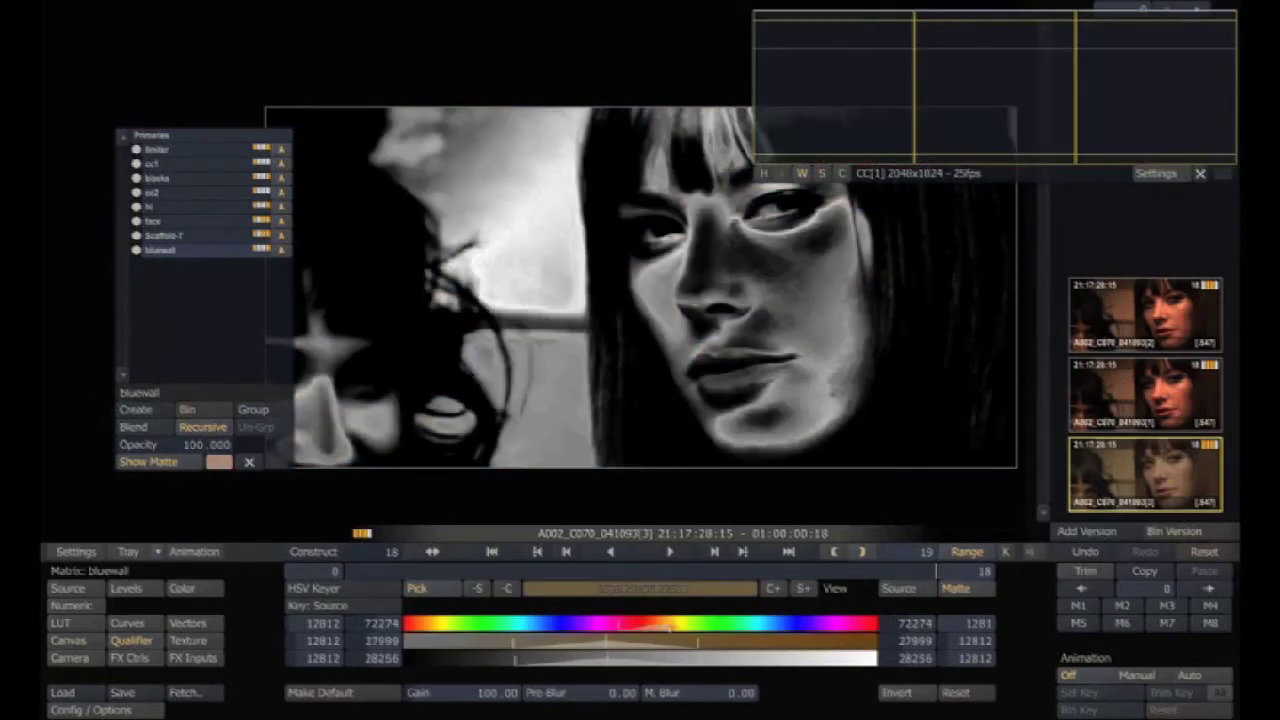
pyautogui.moveTo(668, 625); pyautogui.dragTo(645, 659)
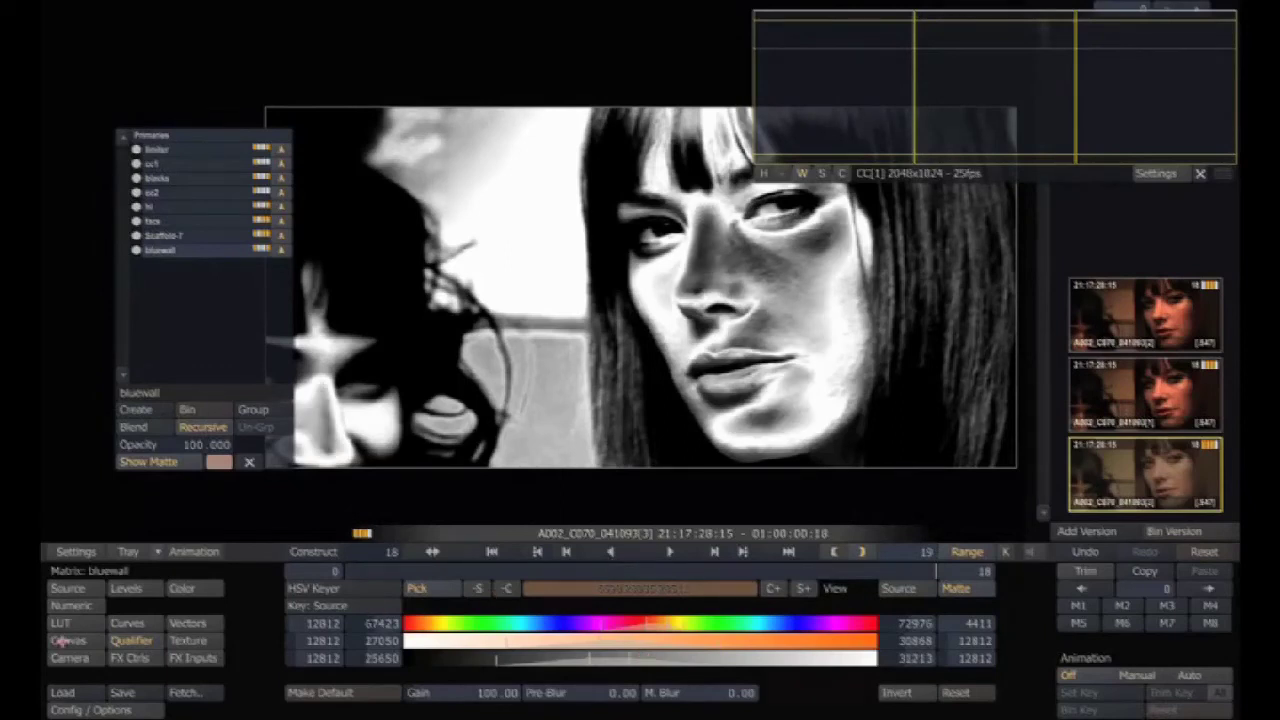
# - Draw a closed free-form shape around the wall and background woman, following the hair edge of the woman in focus and extending beyond the frame
pyautogui.click(66, 640)
pyautogui.click(345, 588)
pyautogui.click(365, 638)
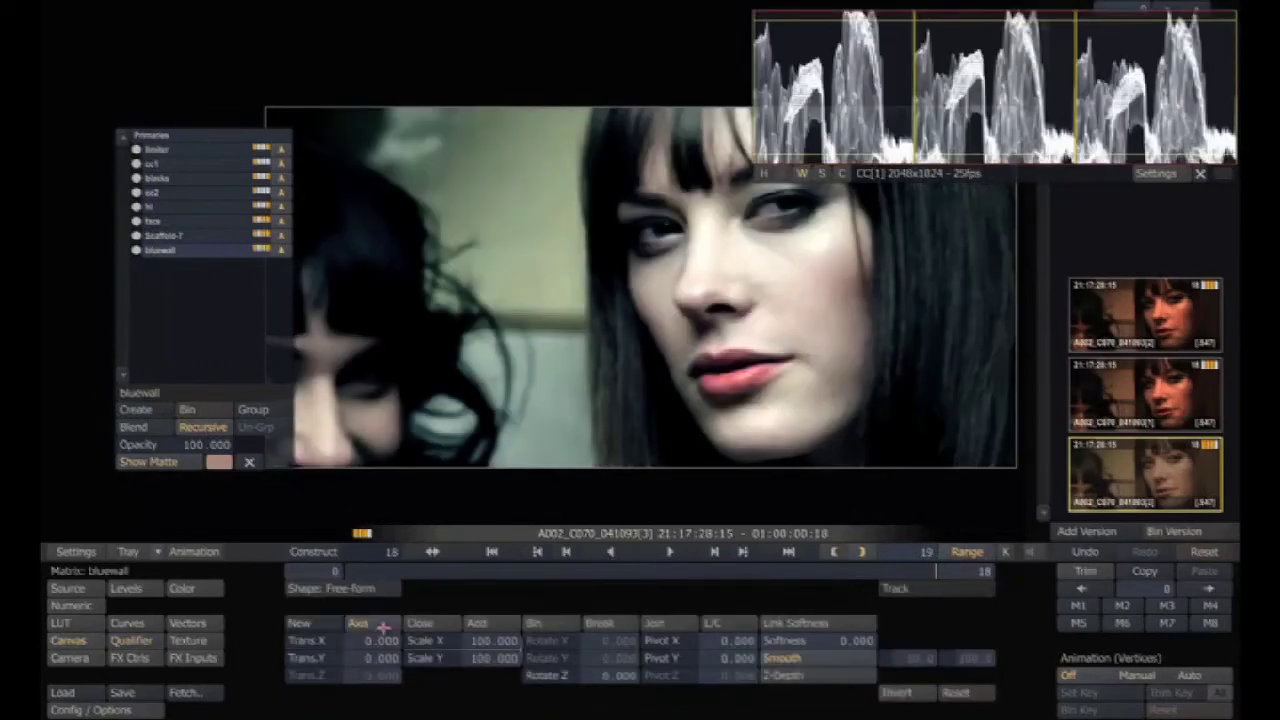
pyautogui.moveTo(434, 363); pyautogui.dragTo(475, 364)
pyautogui.click(643, 72)
pyautogui.click(614, 180)
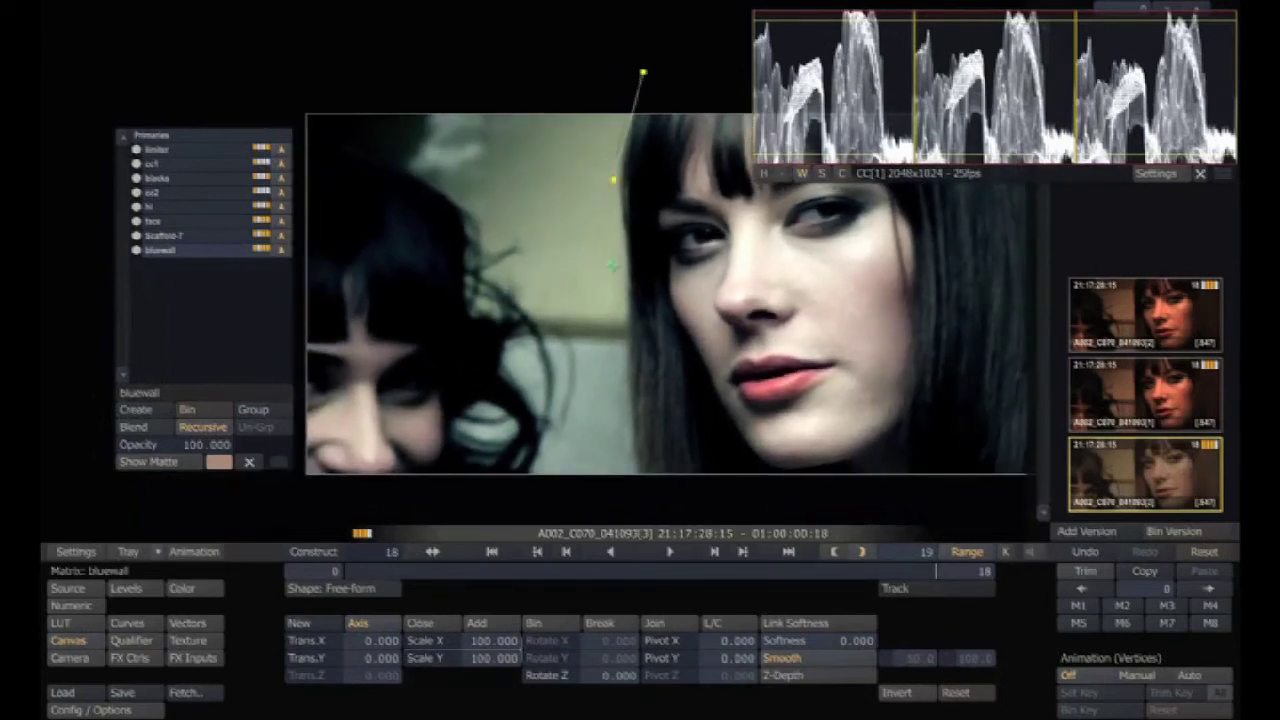
pyautogui.click(640, 445)
pyautogui.click(650, 498)
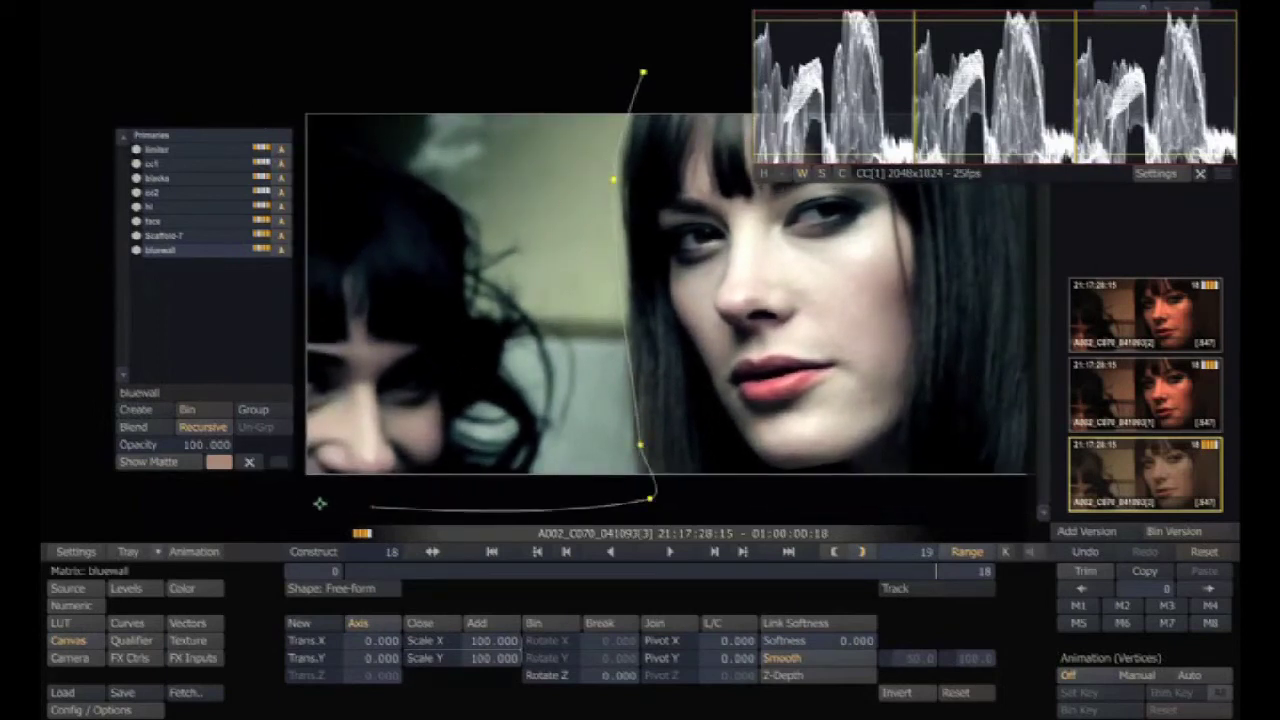
pyautogui.click(301, 497)
pyautogui.click(284, 86)
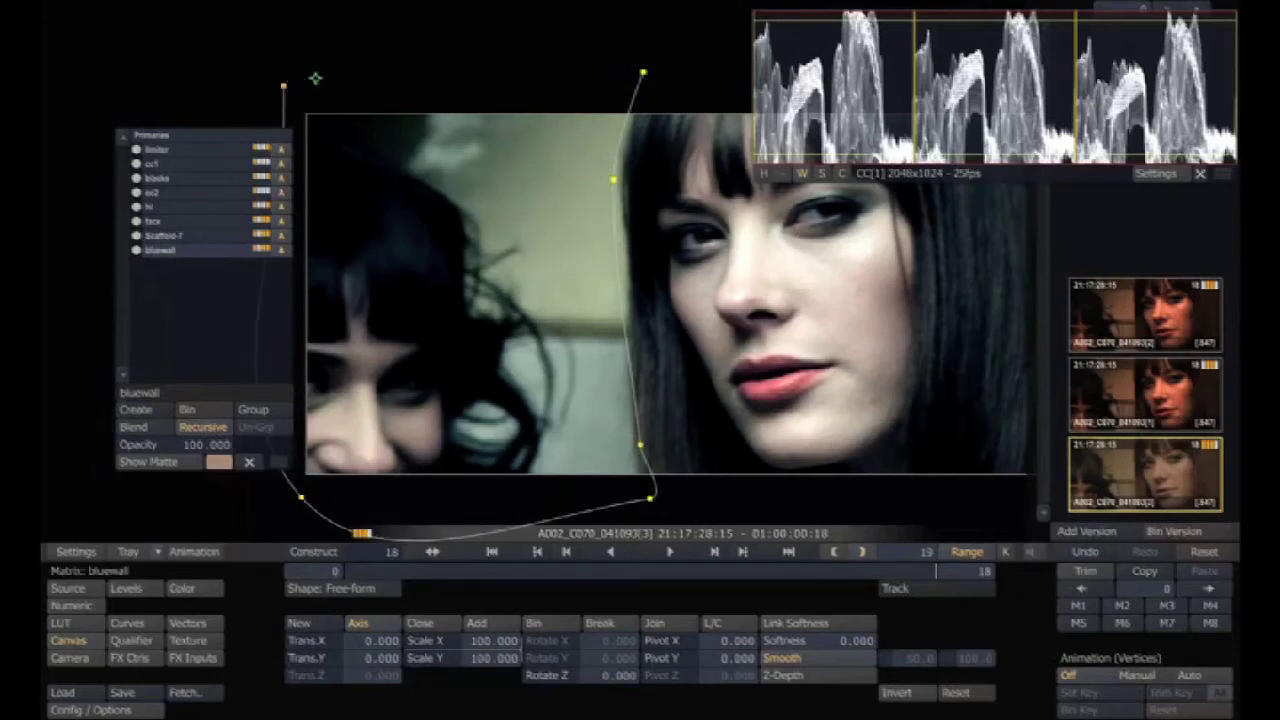
pyautogui.click(643, 73)
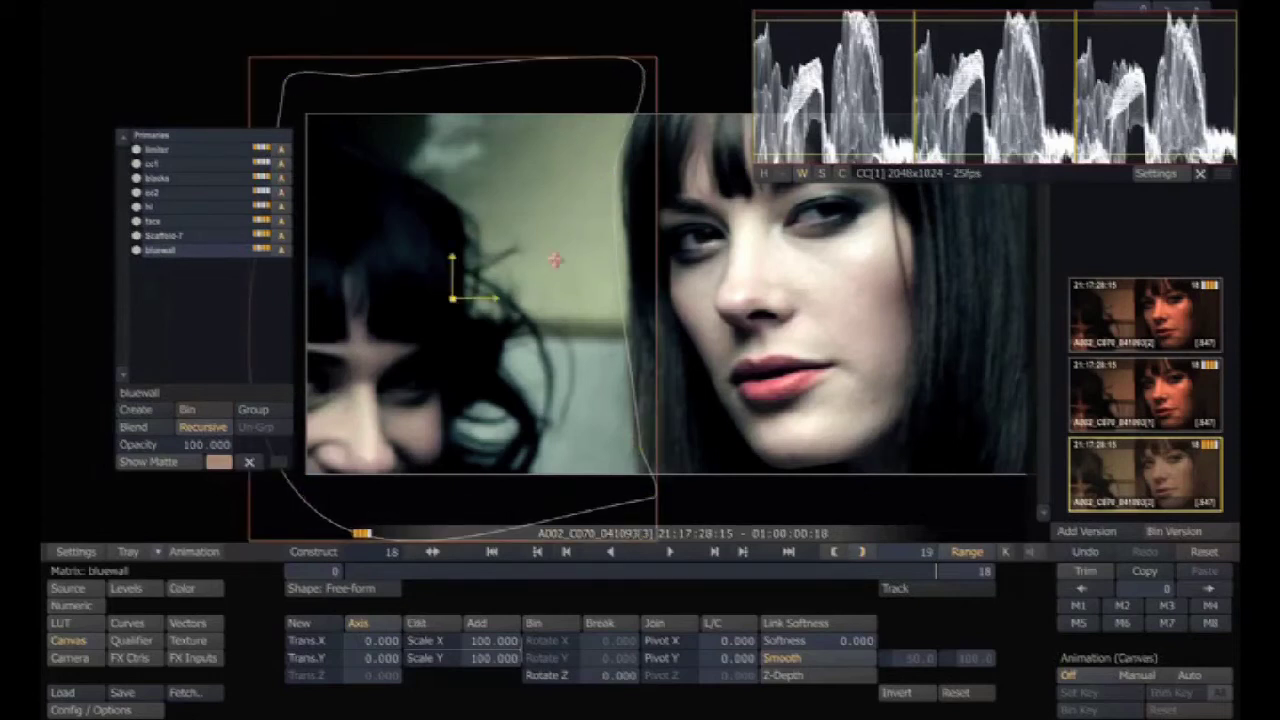
# - Soften the wall shape to about 78.1 and position it at about Trans.X 0.2 and Trans.Y -28.9
pyautogui.moveTo(556, 260); pyautogui.dragTo(539, 255)
pyautogui.moveTo(856, 641); pyautogui.dragTo(818, 632)
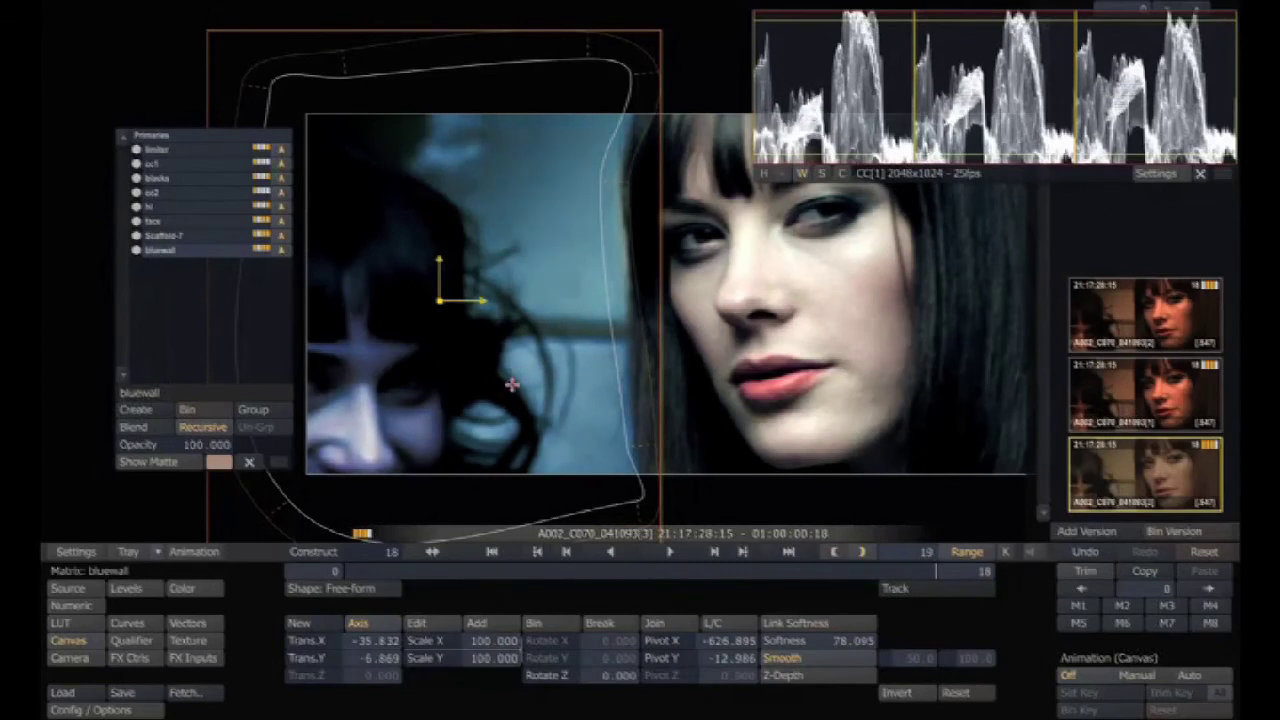
pyautogui.moveTo(559, 385)
pyautogui.mouseDown()
pyautogui.moveTo(558, 397)
pyautogui.moveTo(573, 394)
pyautogui.mouseUp()
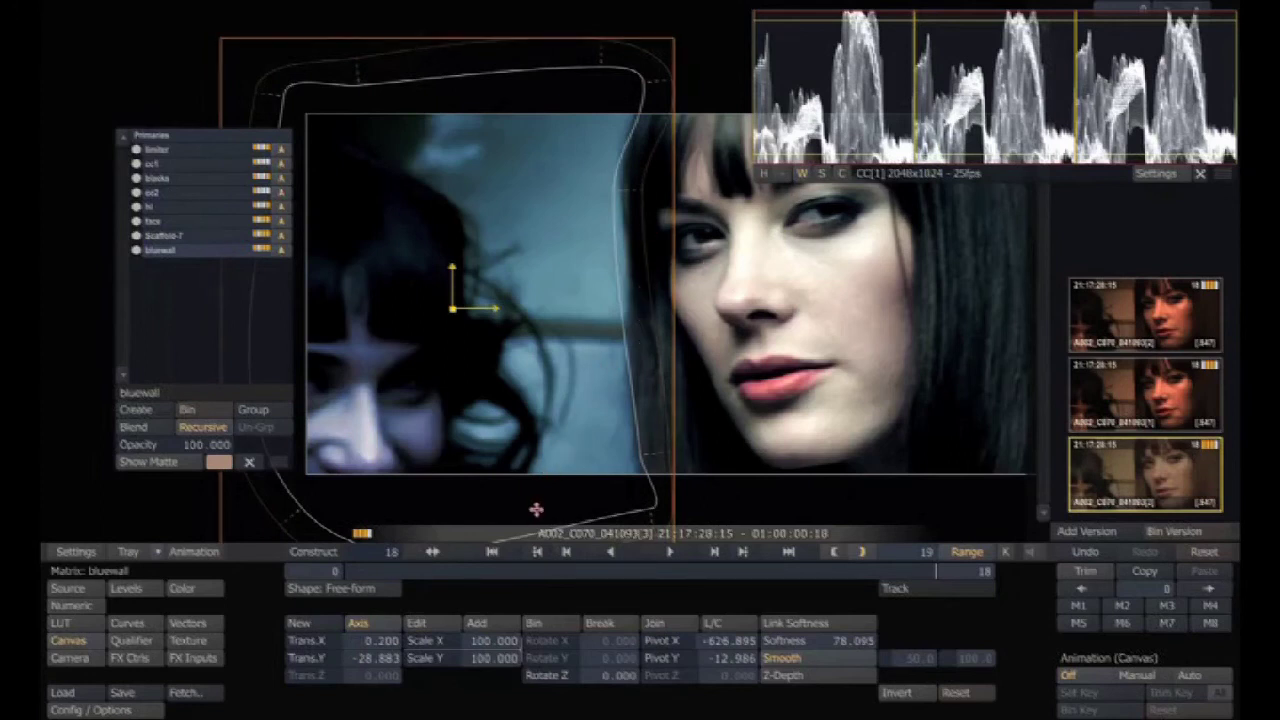
# - Set the bluewall scaffold's fill blur to 1.57 and adjust the hl scaffold's fill blur
pyautogui.click(196, 644)
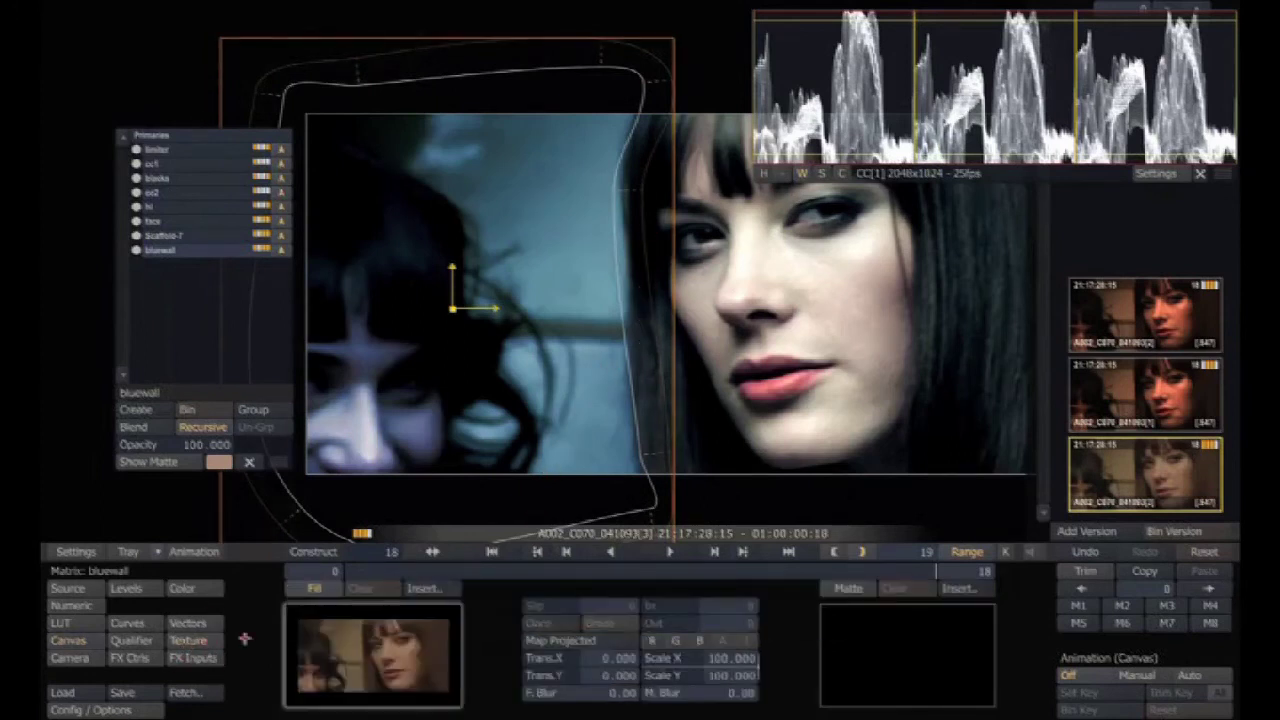
pyautogui.moveTo(611, 710); pyautogui.dragTo(610, 683)
pyautogui.click(232, 207)
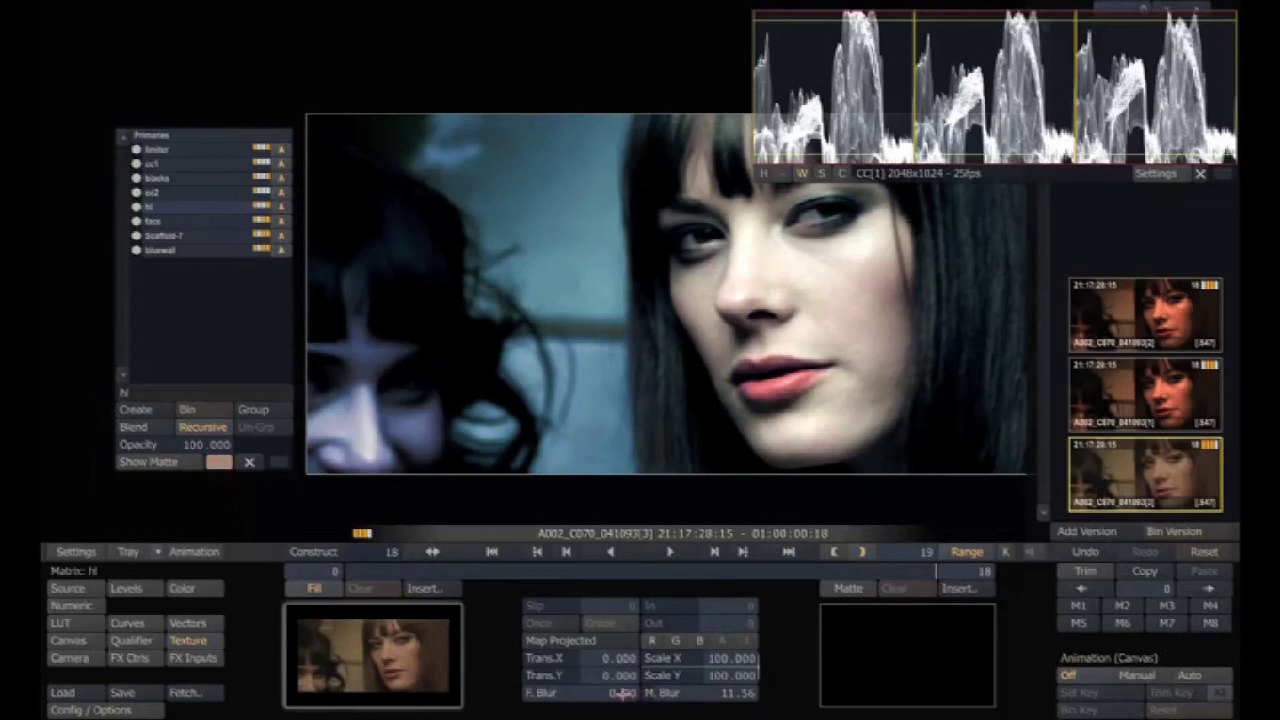
pyautogui.moveTo(628, 692)
pyautogui.mouseDown()
pyautogui.moveTo(614, 710)
pyautogui.moveTo(636, 688)
pyautogui.moveTo(633, 668)
pyautogui.mouseUp()
pyautogui.click(213, 249)
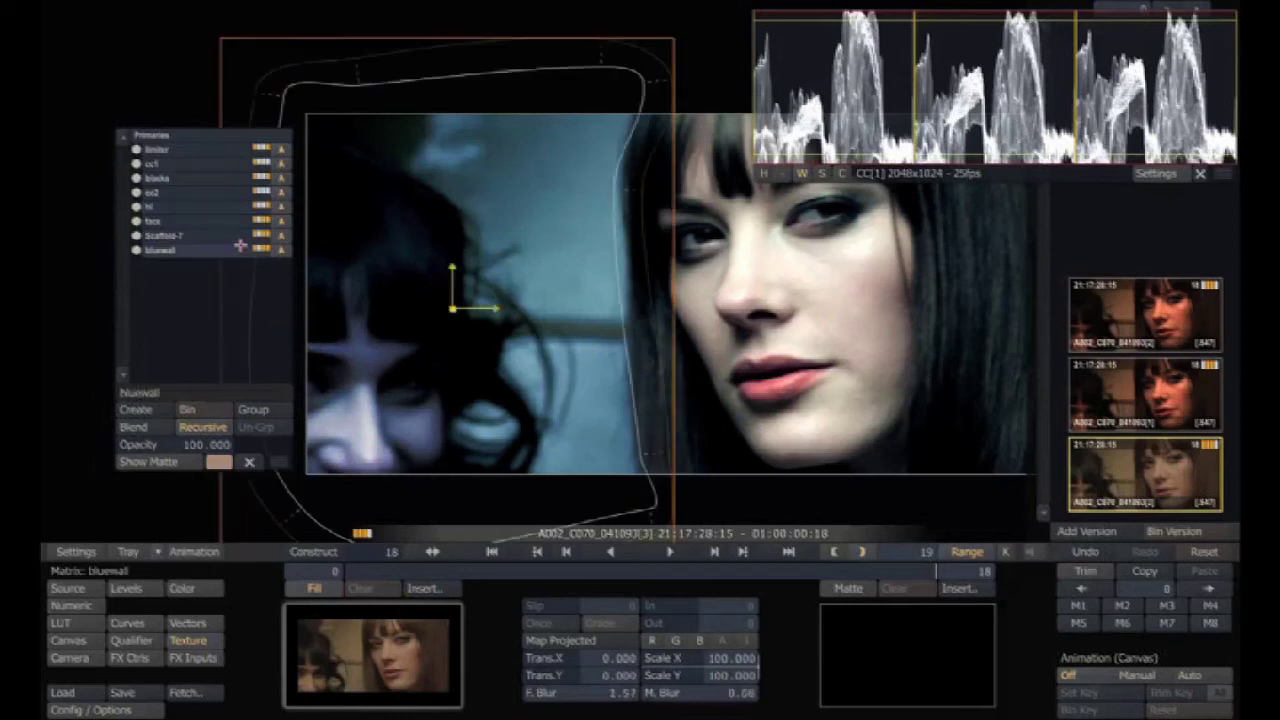
pyautogui.click(208, 163)
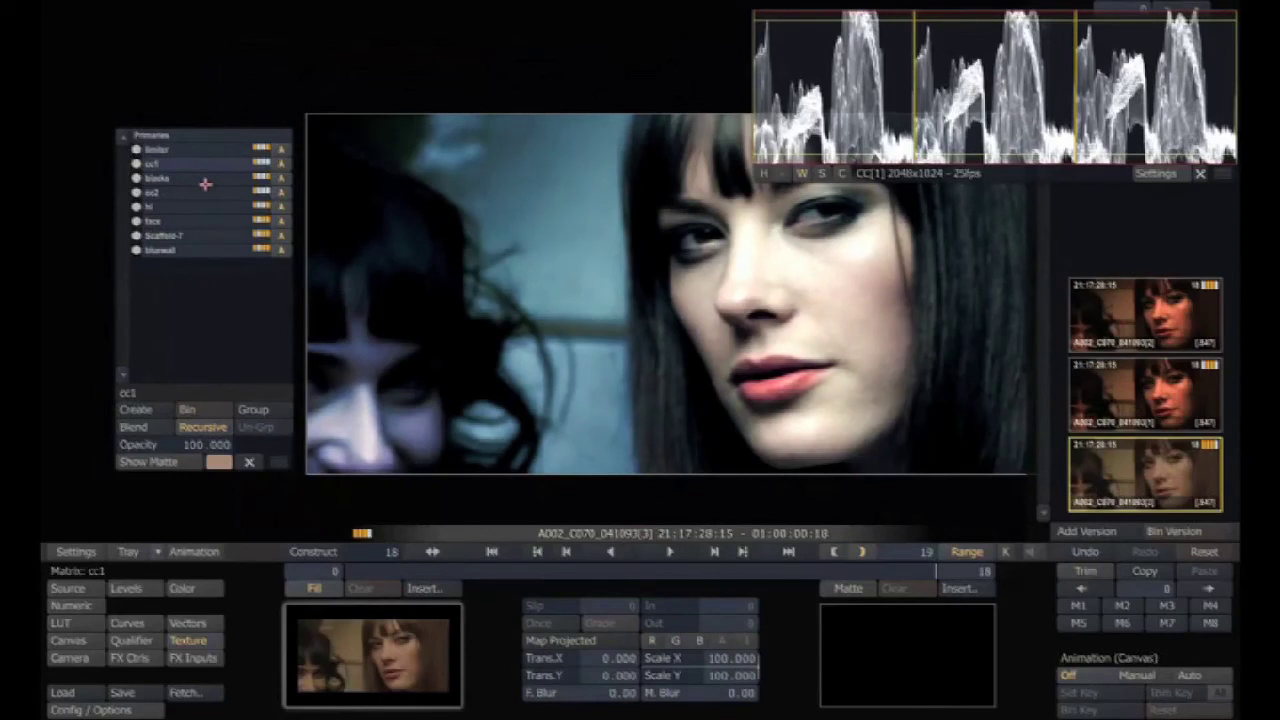
# - Manually keyframe the bluewall shape at frame 0, moved to about Trans.X -124.4 and Trans.Y -49.3
pyautogui.click(213, 249)
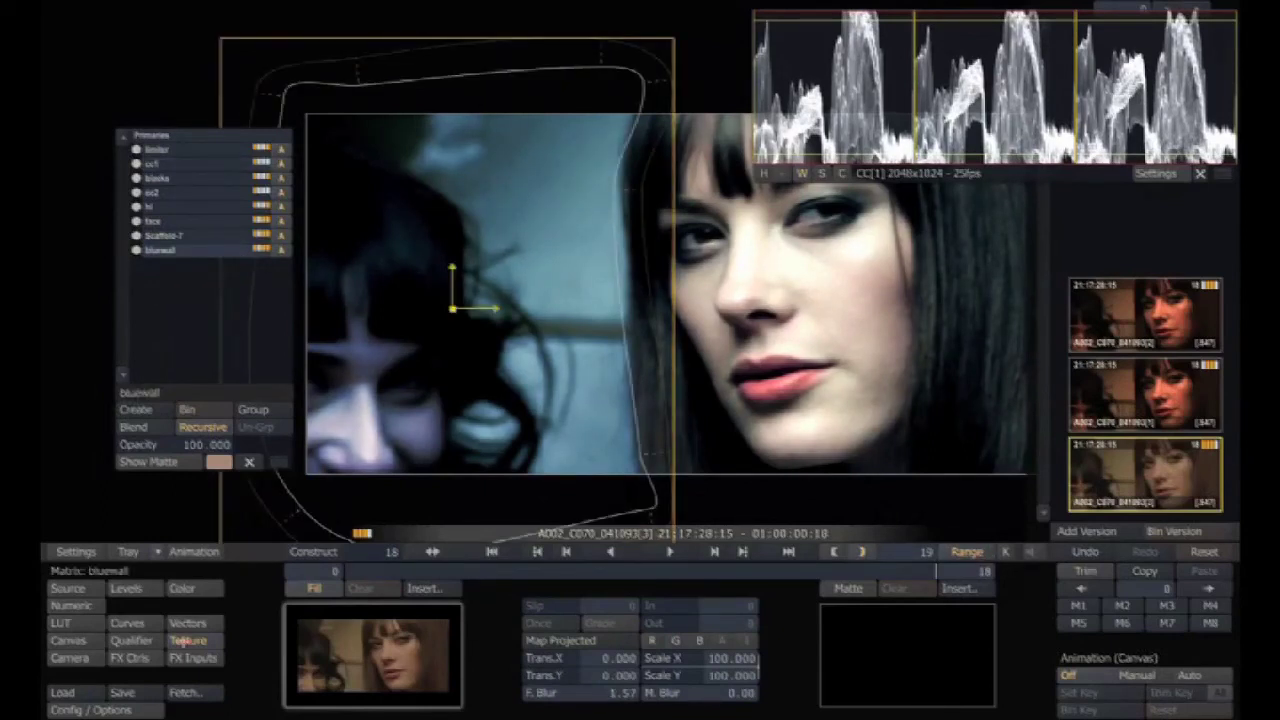
pyautogui.click(88, 641)
pyautogui.click(355, 566)
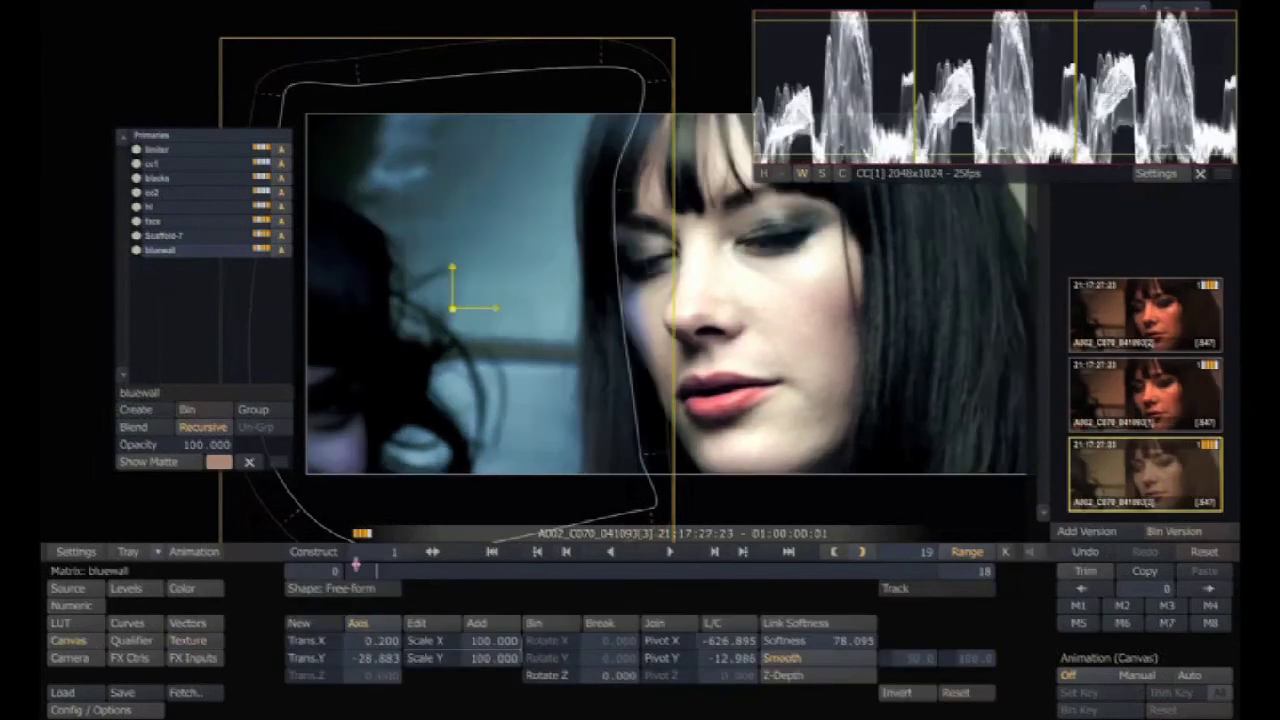
pyautogui.click(352, 567)
pyautogui.moveTo(570, 416); pyautogui.dragTo(523, 423)
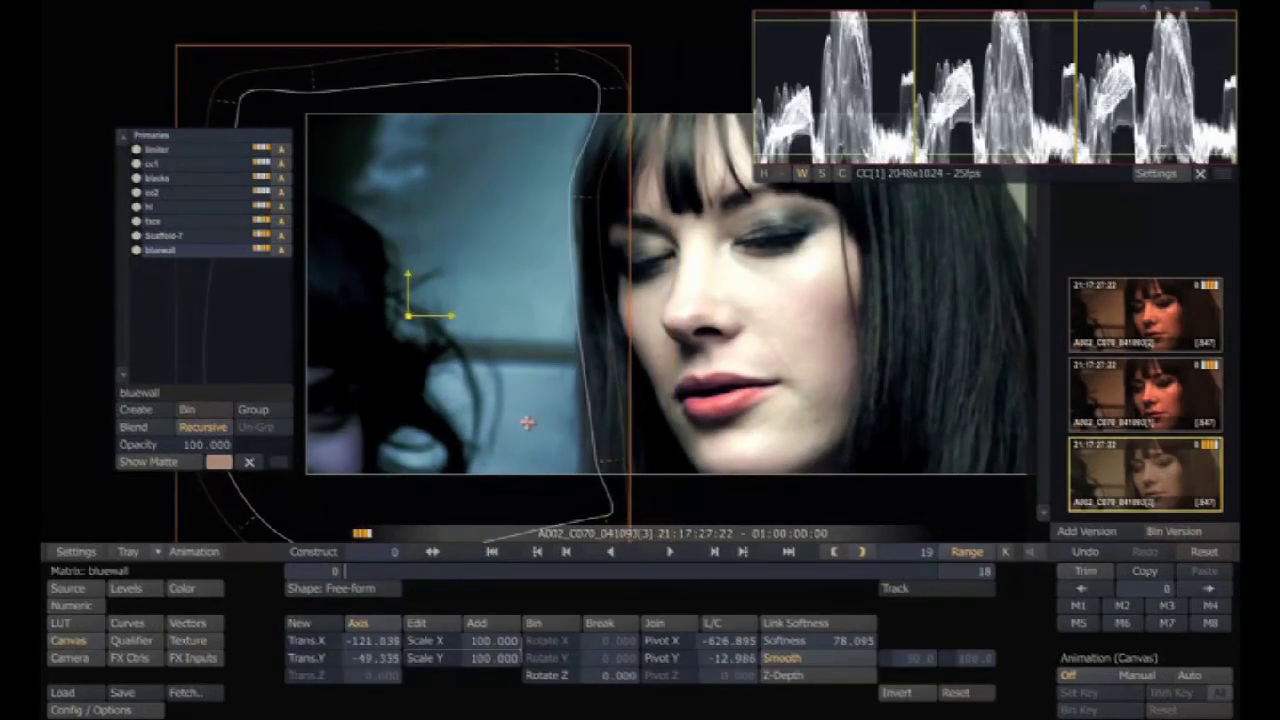
pyautogui.click(1138, 676)
# - Keyframe the bluewall shape at frame 18, moved to about Trans.X -28.7 and Trans.Y -47.6
pyautogui.click(508, 571)
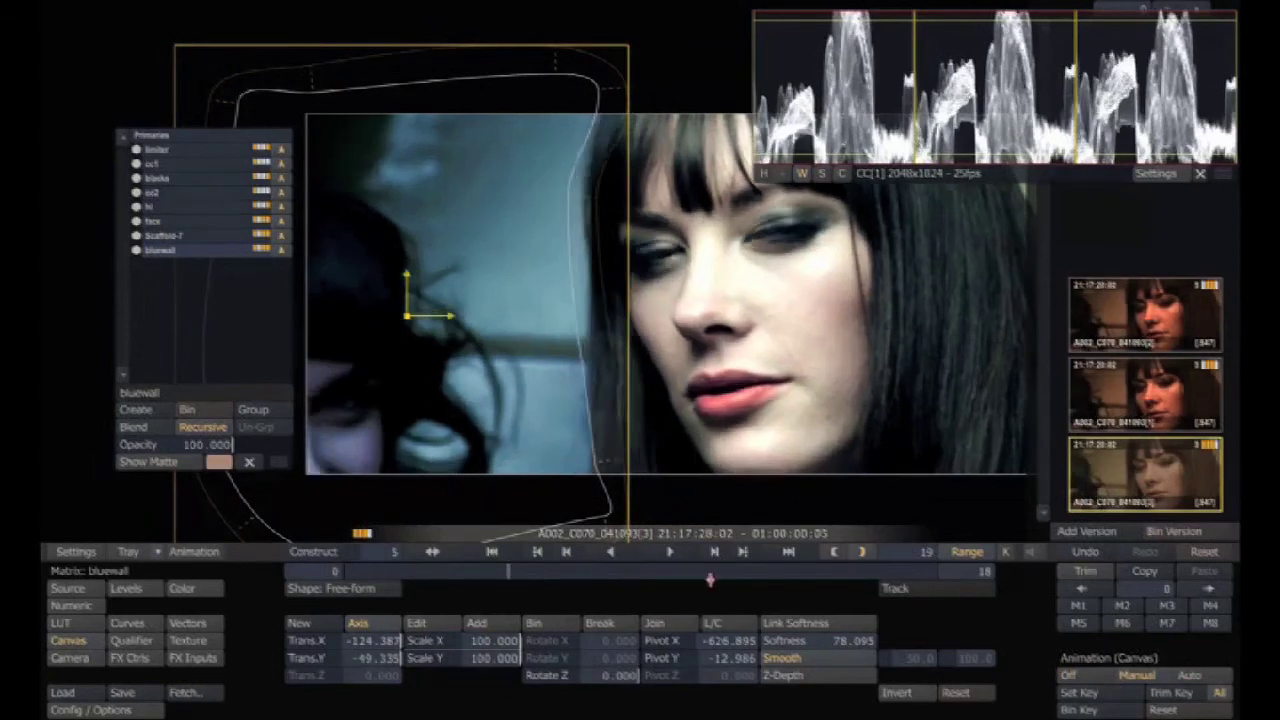
pyautogui.moveTo(710, 579); pyautogui.dragTo(1022, 568)
pyautogui.moveTo(499, 399); pyautogui.dragTo(533, 399)
pyautogui.click(1080, 693)
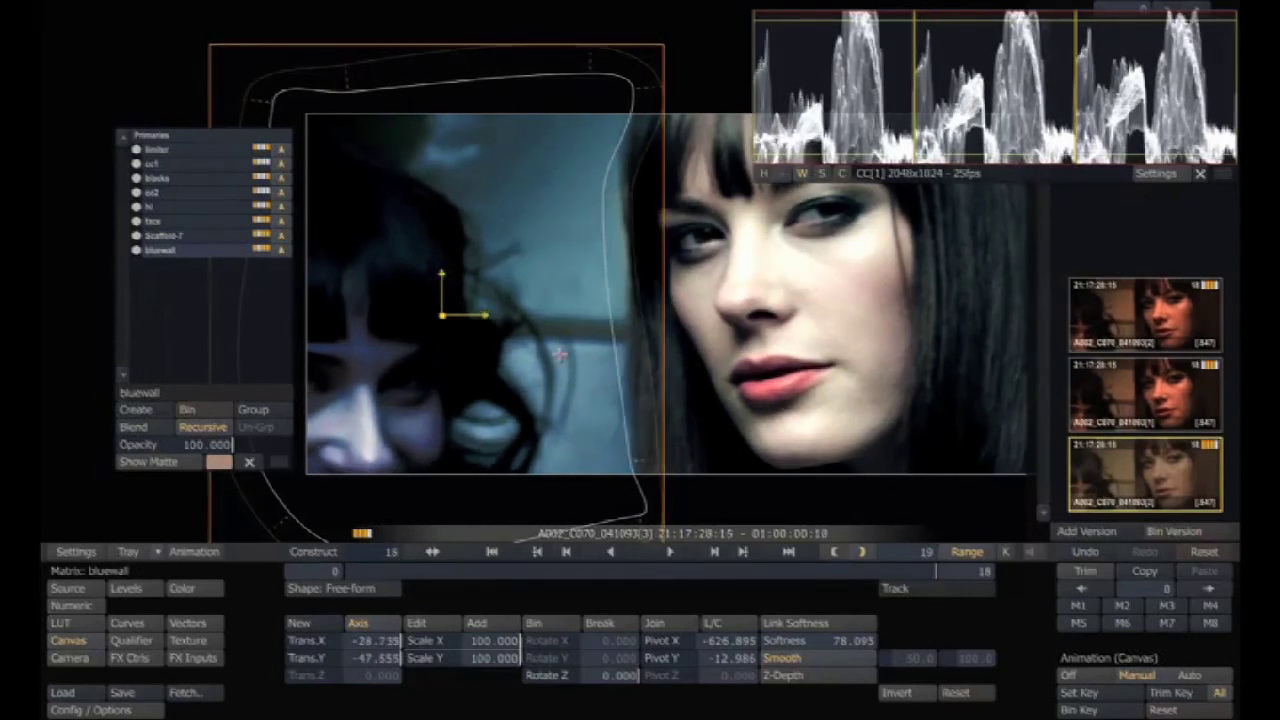
# - Move the bluewall shape at frame 18 to about Trans.X 8.9 and Trans.Y -46.0
pyautogui.moveTo(555, 348); pyautogui.dragTo(570, 352)
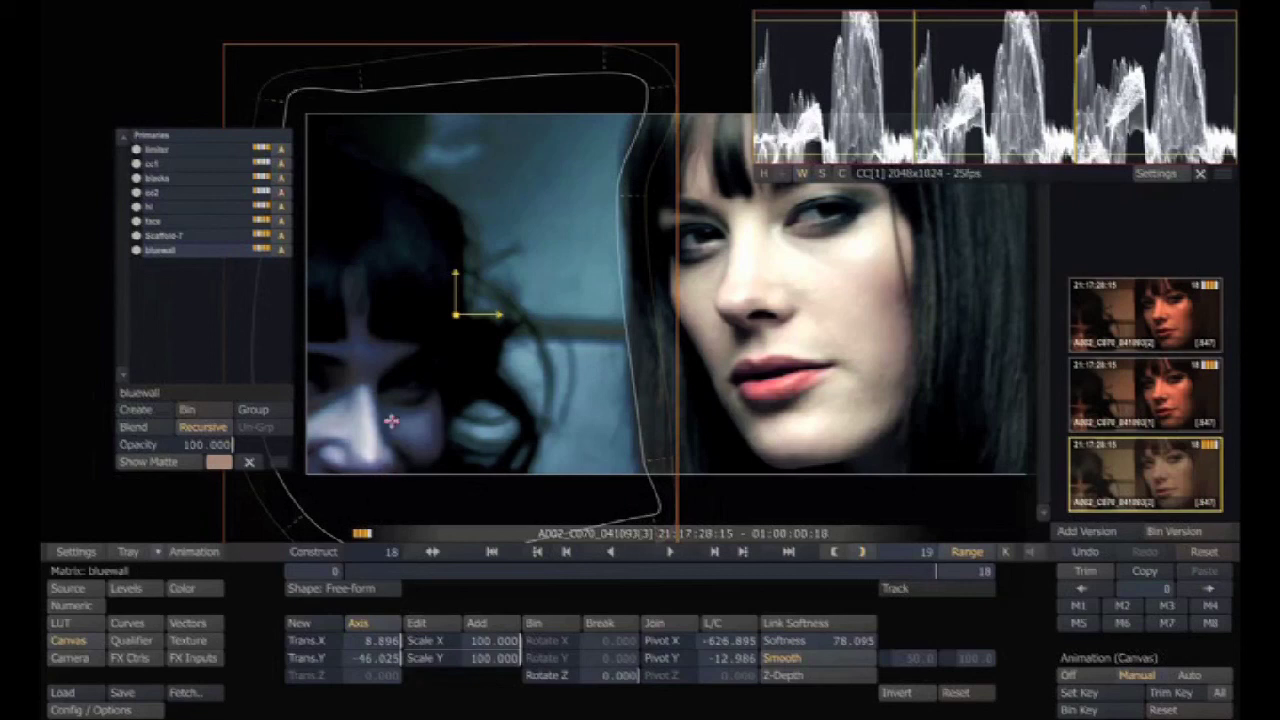
# - Review the cc1, limiter and hl scaffolds, and view the close-up shot with its grade bypassed
pyautogui.click(200, 164)
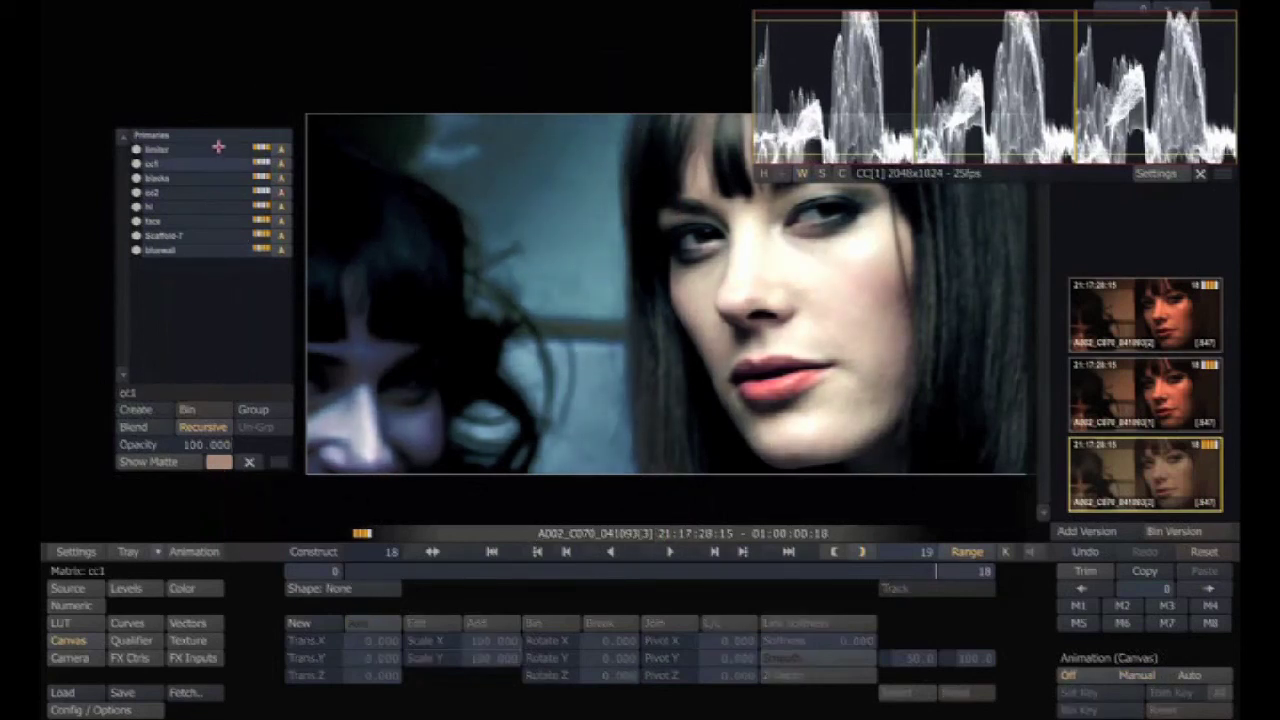
pyautogui.click(219, 149)
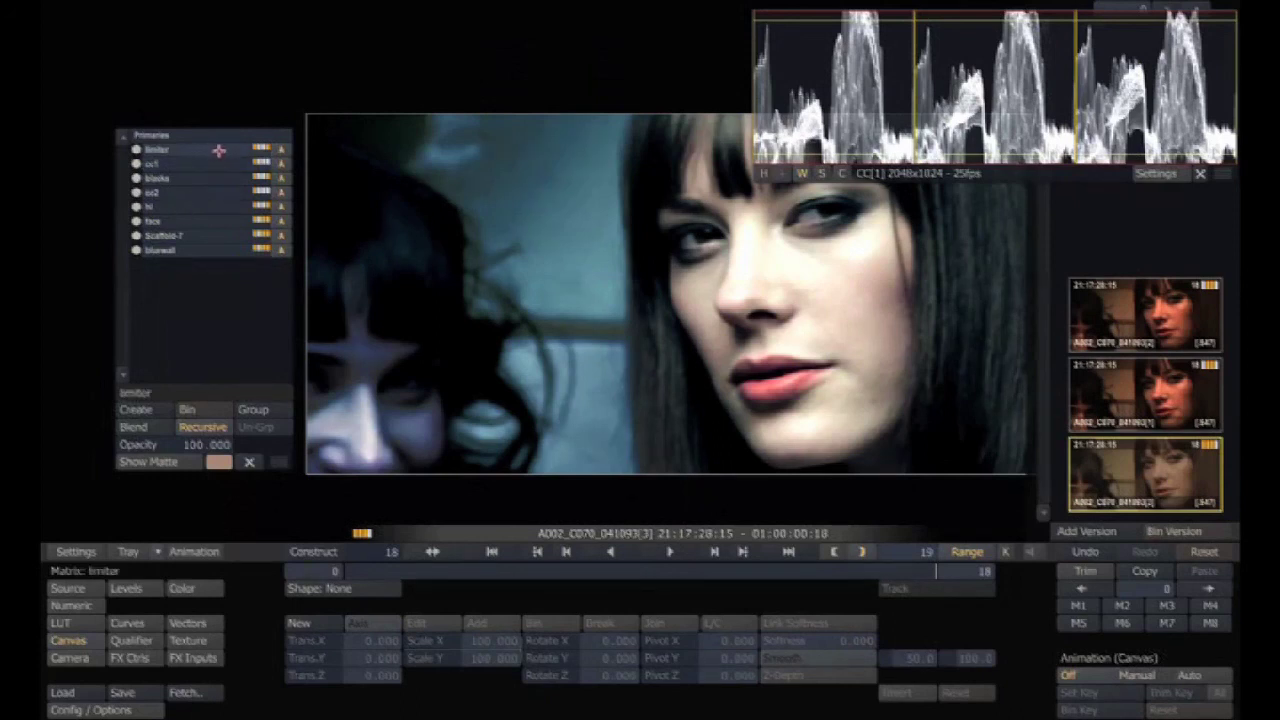
pyautogui.click(197, 204)
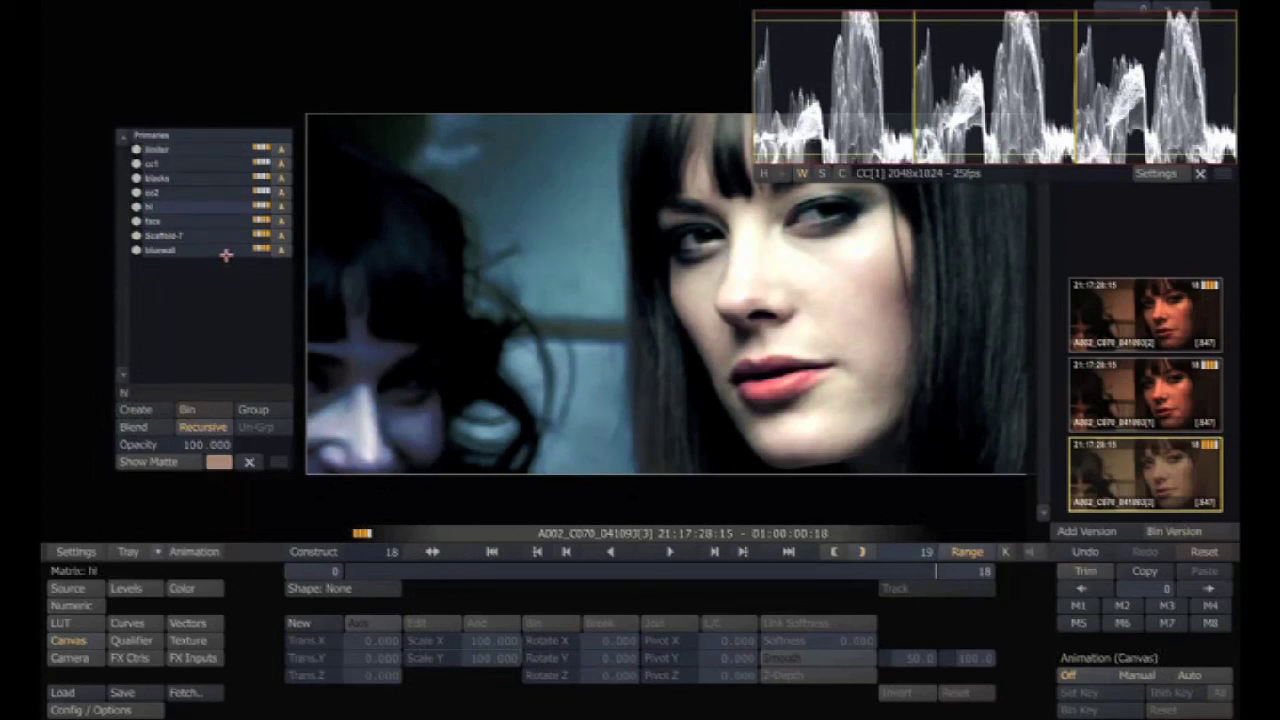
pyautogui.click(228, 147)
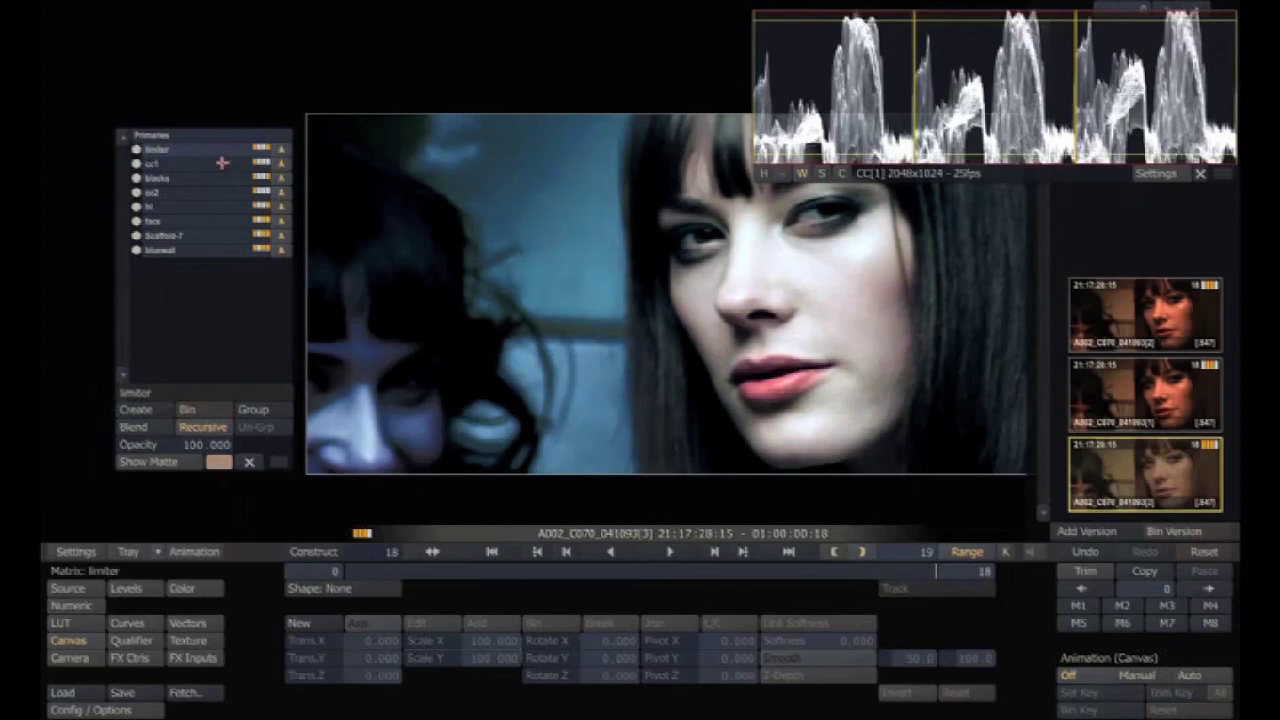
pyautogui.press('g')
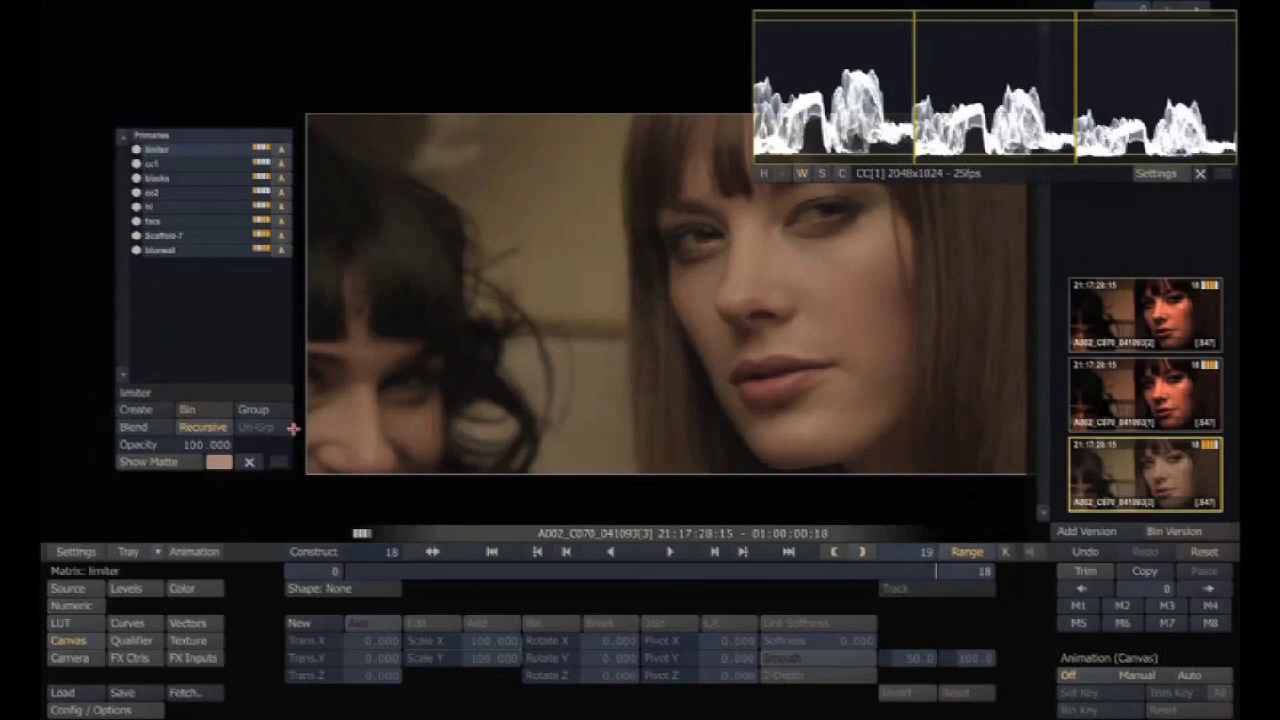
# - Compare the graded close-up side by side with the underworld-evolution reference, and return to viewing the whole graded shot alone
pyautogui.hotkey('ctrl', 'g')
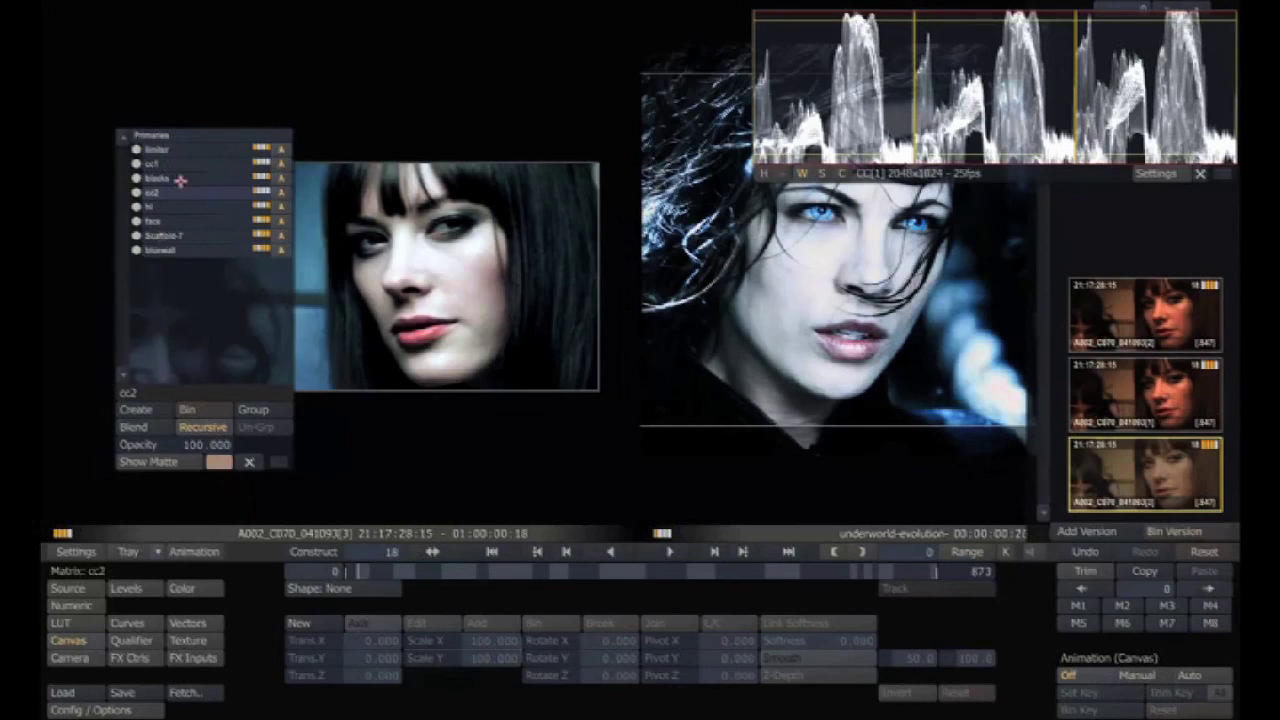
pyautogui.click(197, 151)
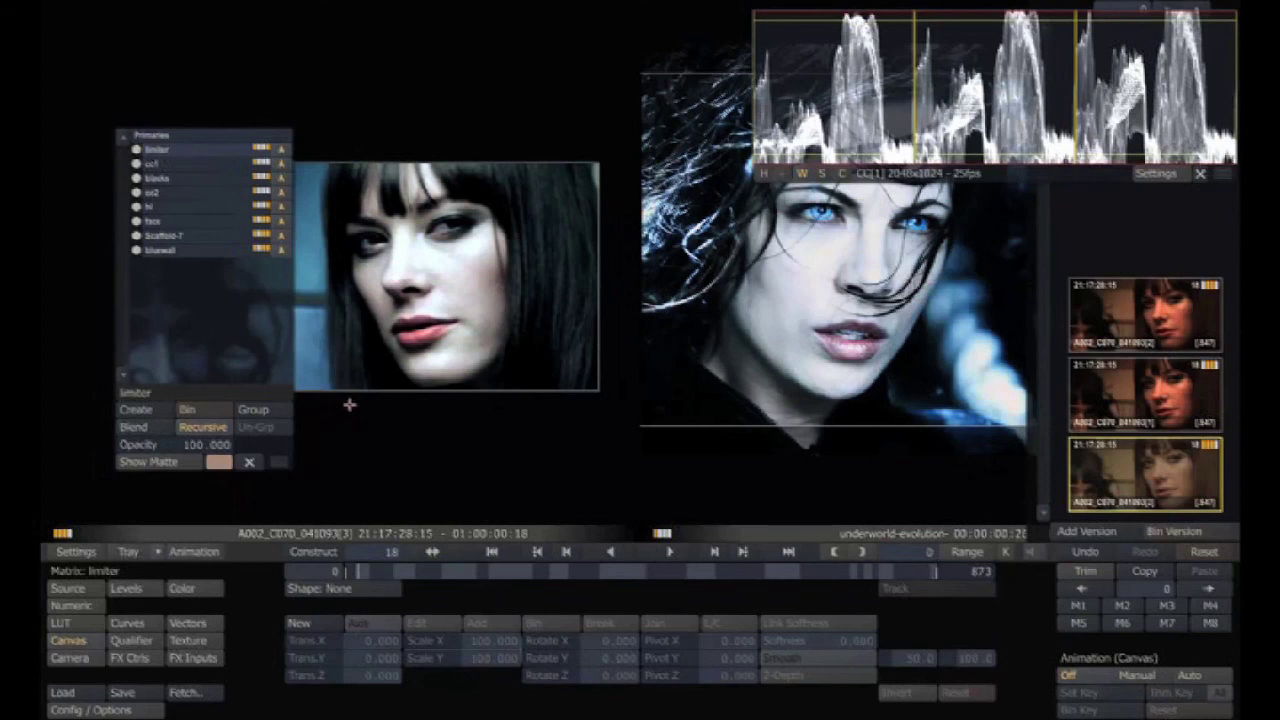
pyautogui.press('d')
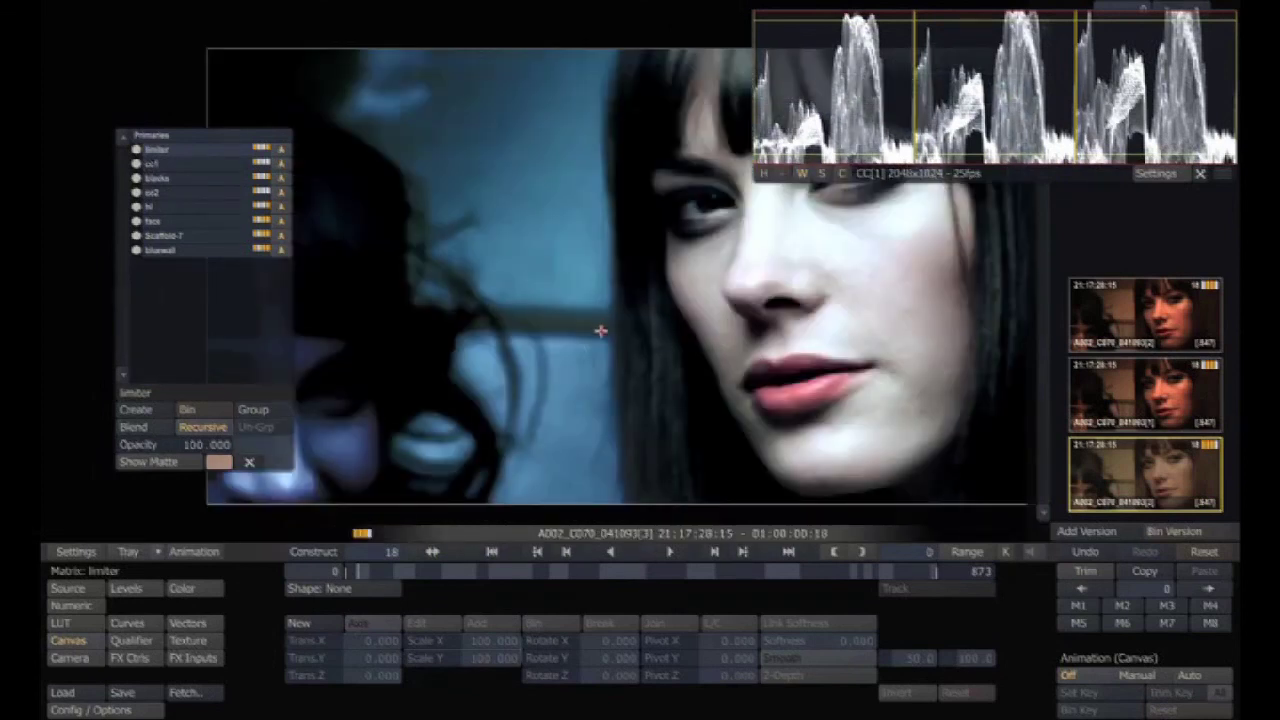
pyautogui.scroll(-3, 477, 394)
pyautogui.moveTo(686, 316); pyautogui.dragTo(567, 403)
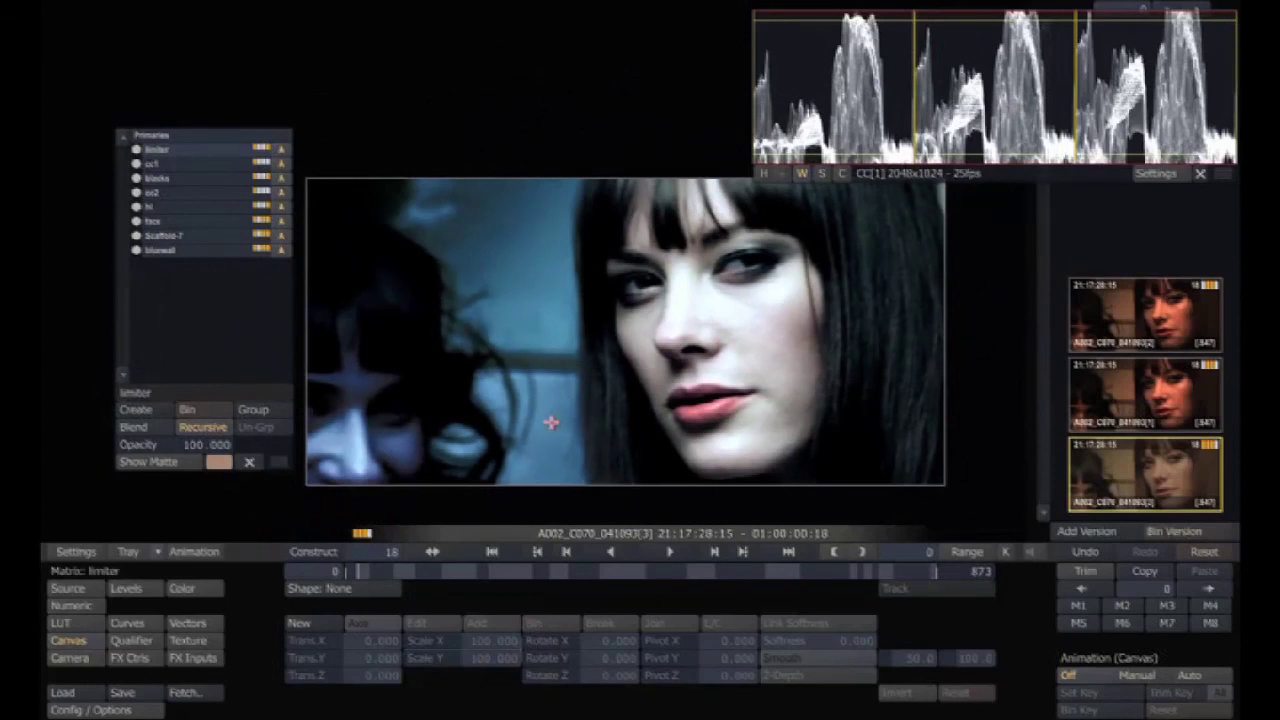
# - Switch to Internet Explorer to view the Color Me Up article on the polaroid look, and return to the grading session in Scratch
pyautogui.hotkey('alt', 'Tab')
pyautogui.click(420, 106)
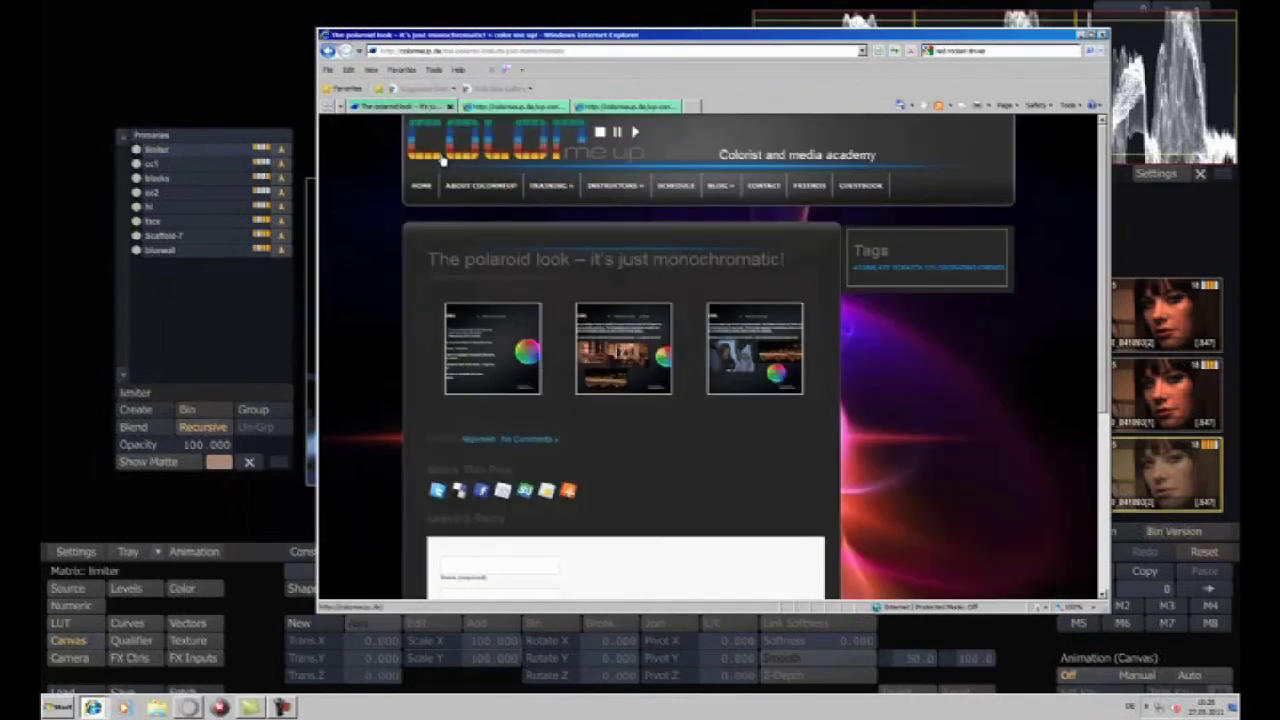
pyautogui.hotkey('alt', 'Tab')
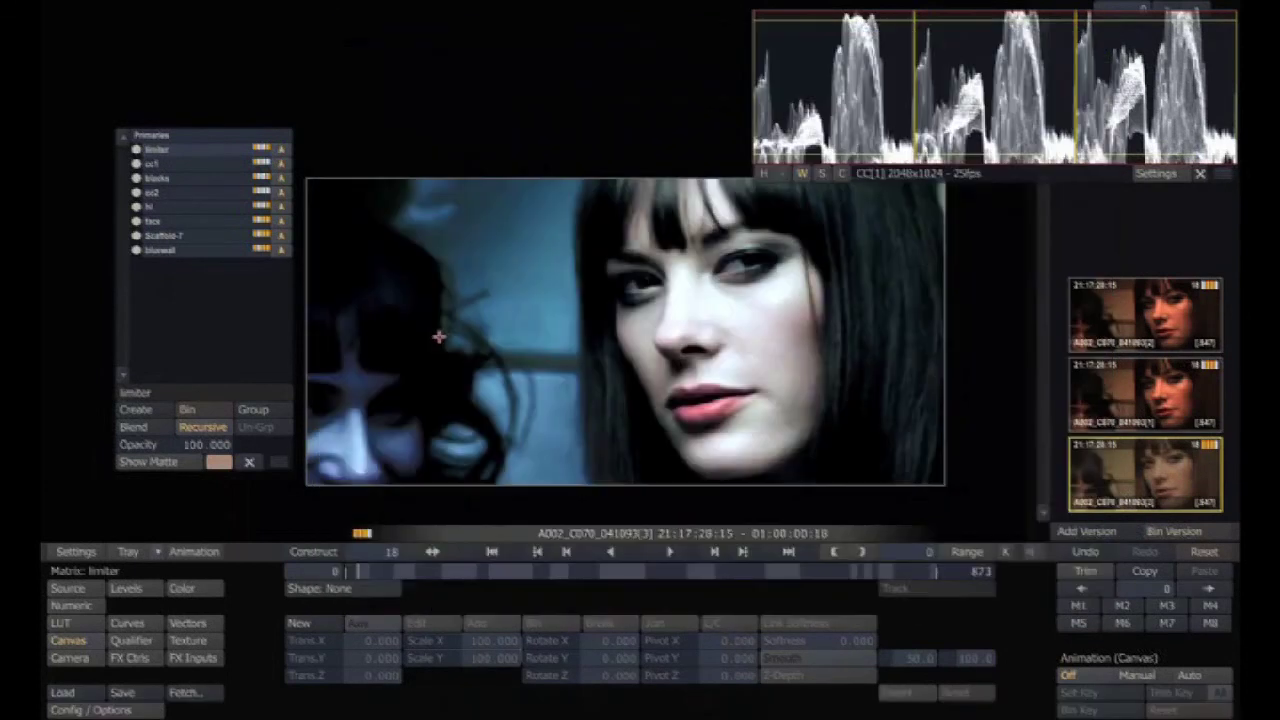